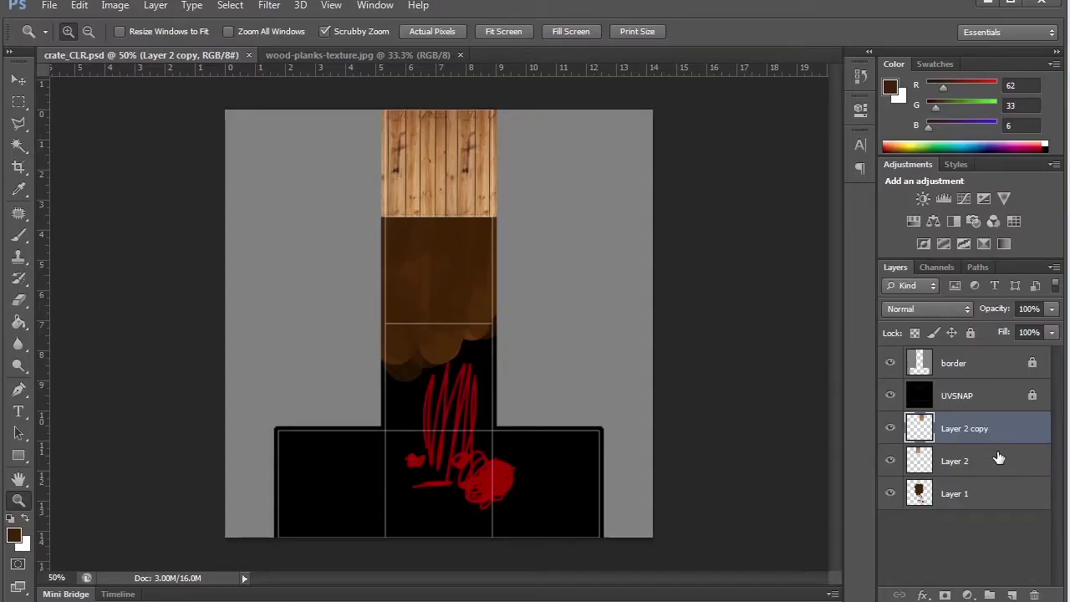
Step: Select Layer 2 in crate_CLR.psd's Layers panel alongside its copy
left_click(998, 457)
Step: Merge Layer 2 copy down into Layer 2, zoom in, and shift the planks about 12 px left
left_click(995, 441)
key("ctrl+e")
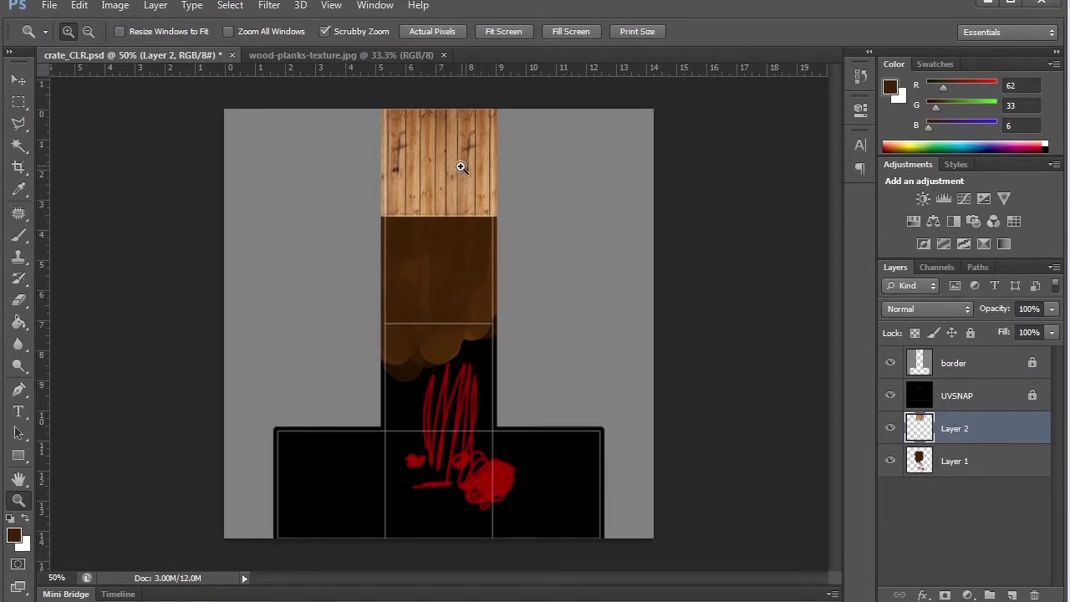
left_click_drag(454, 155, 836, 219)
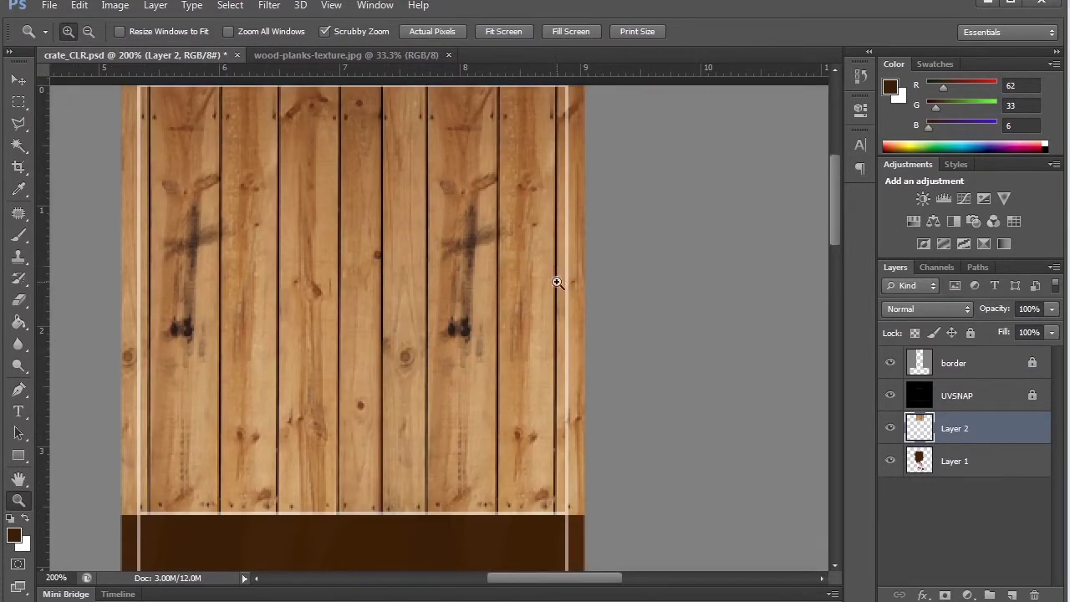
key("v")
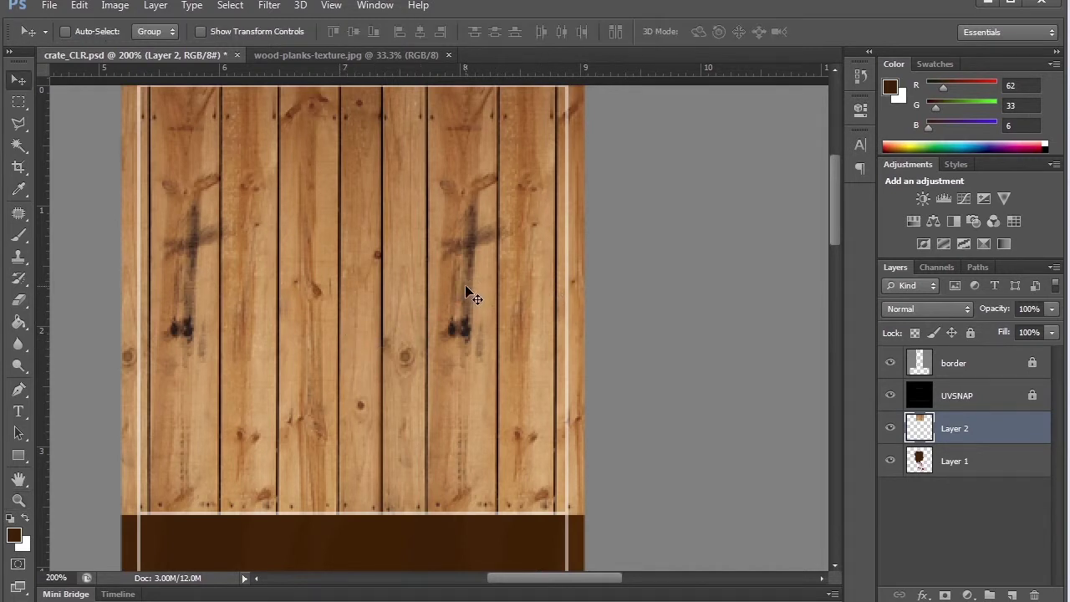
left_click_drag(466, 288, 455, 293)
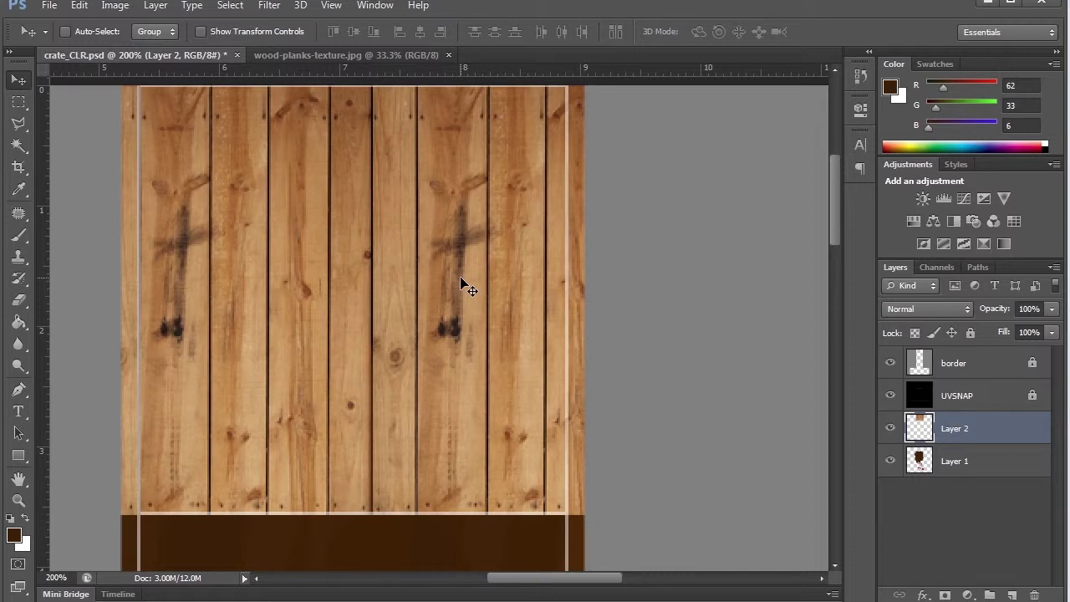
Step: Spot-heal the dark cross mark, knots and streaks on the right plank
left_click(20, 214)
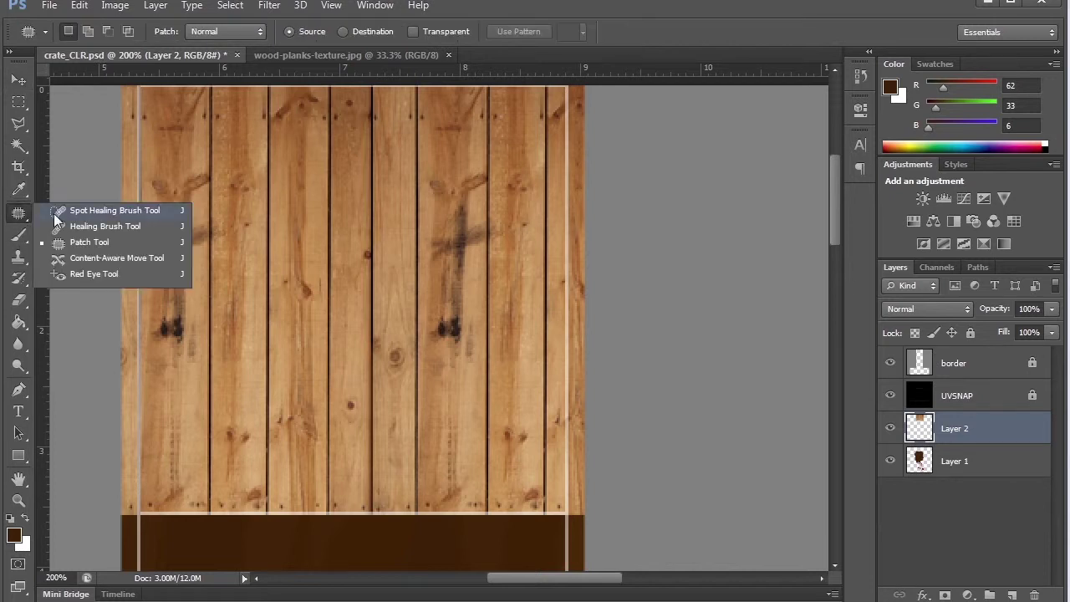
left_click(55, 212)
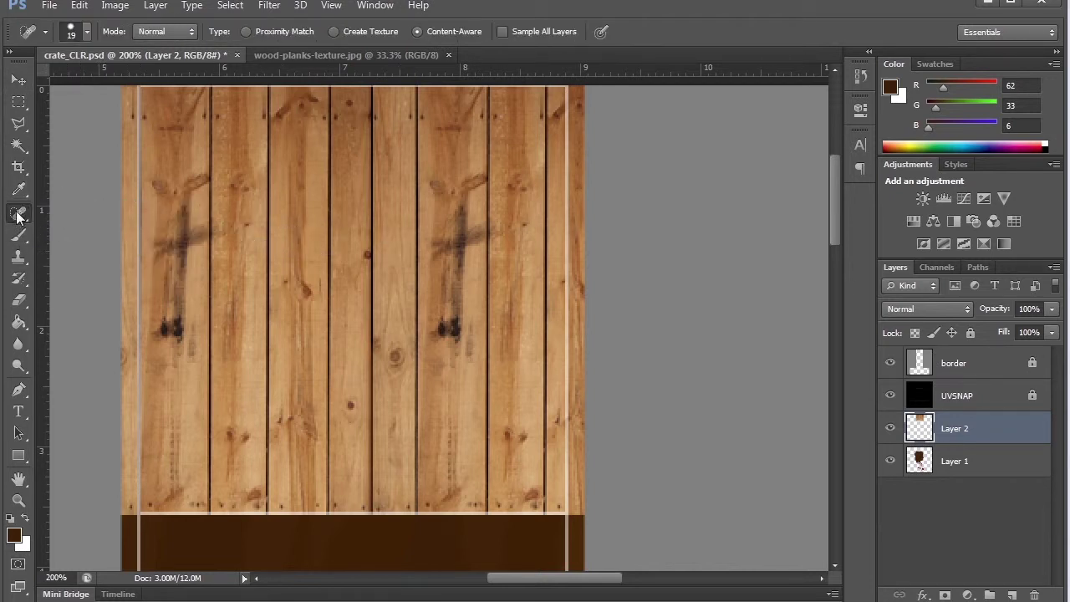
left_click_drag(458, 272, 452, 225)
left_click_drag(454, 315, 450, 336)
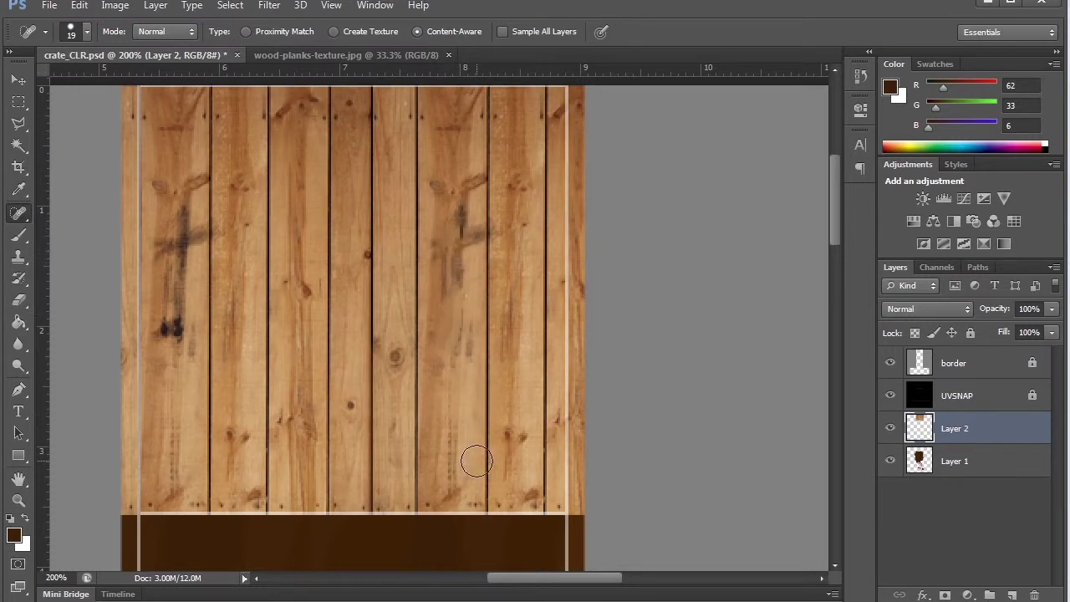
left_click_drag(455, 252, 445, 276)
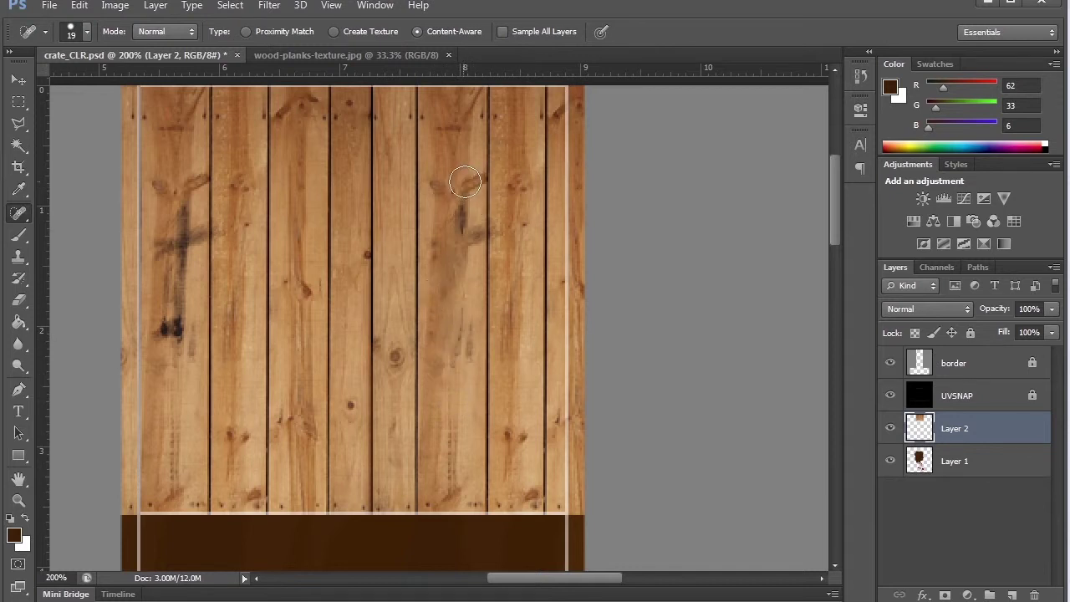
mouse_move(467, 184)
left_mouse_down()
mouse_move(462, 220)
mouse_move(437, 189)
left_mouse_up()
left_click_drag(460, 311, 459, 390)
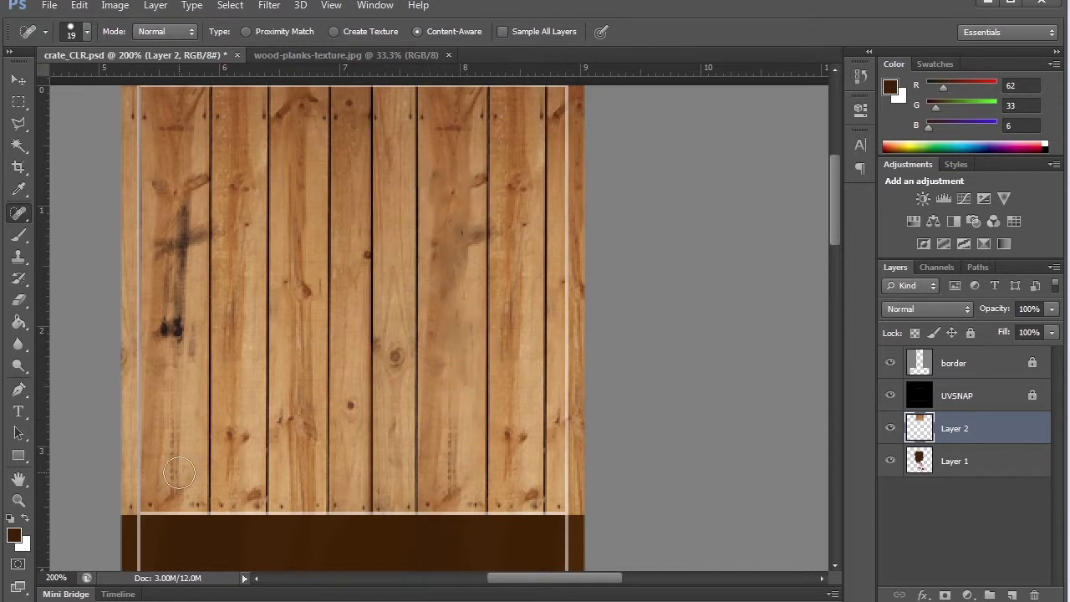
Step: Switch to the Healing Brush and repaint the lower right plank with sampled clean wood
right_click(20, 213)
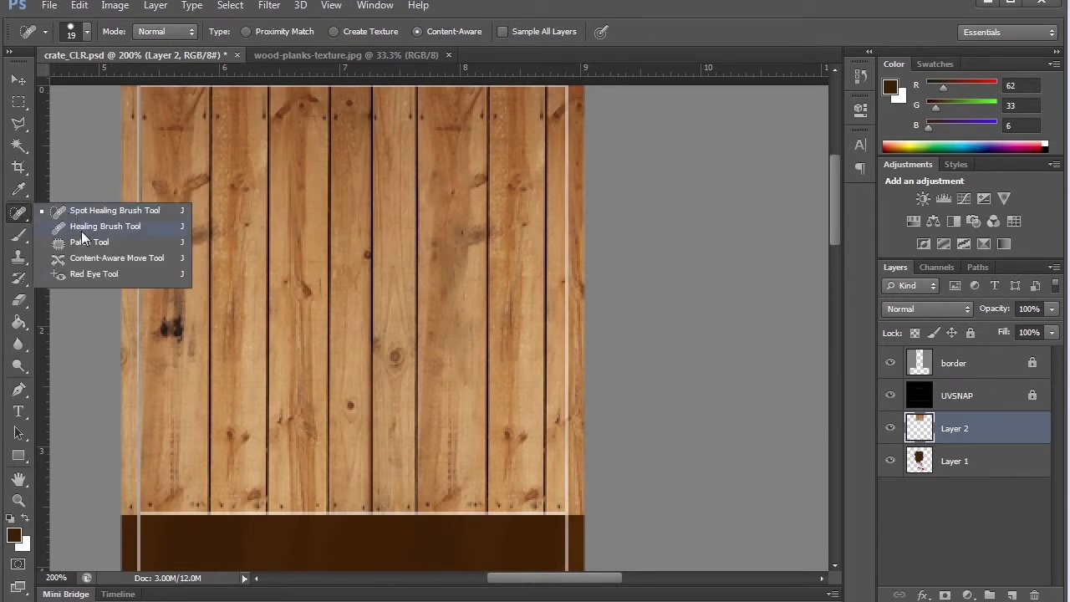
left_click(92, 226)
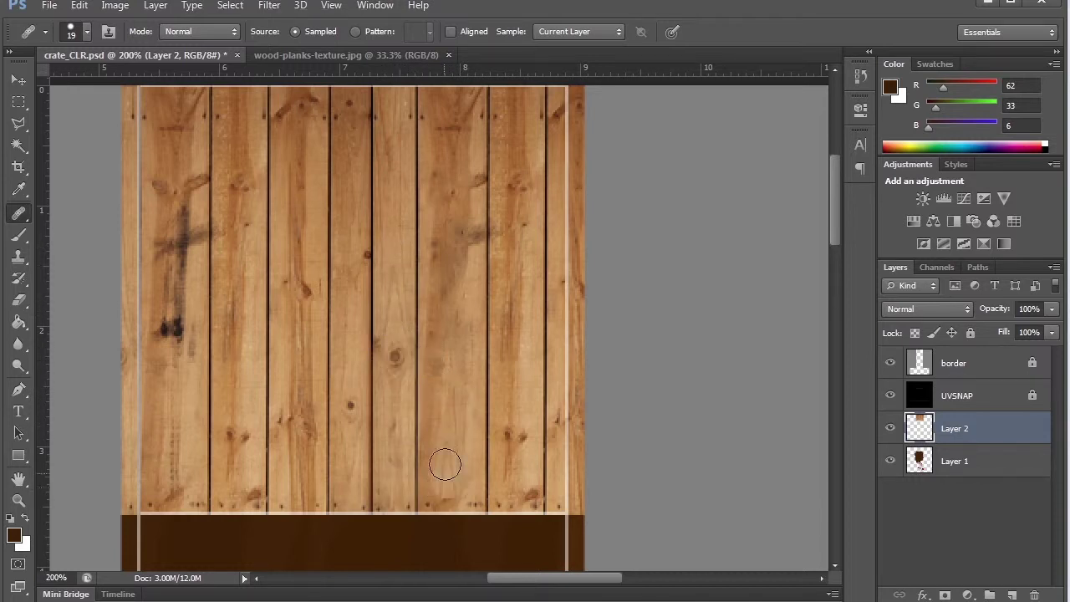
left_click_drag(462, 456, 465, 395)
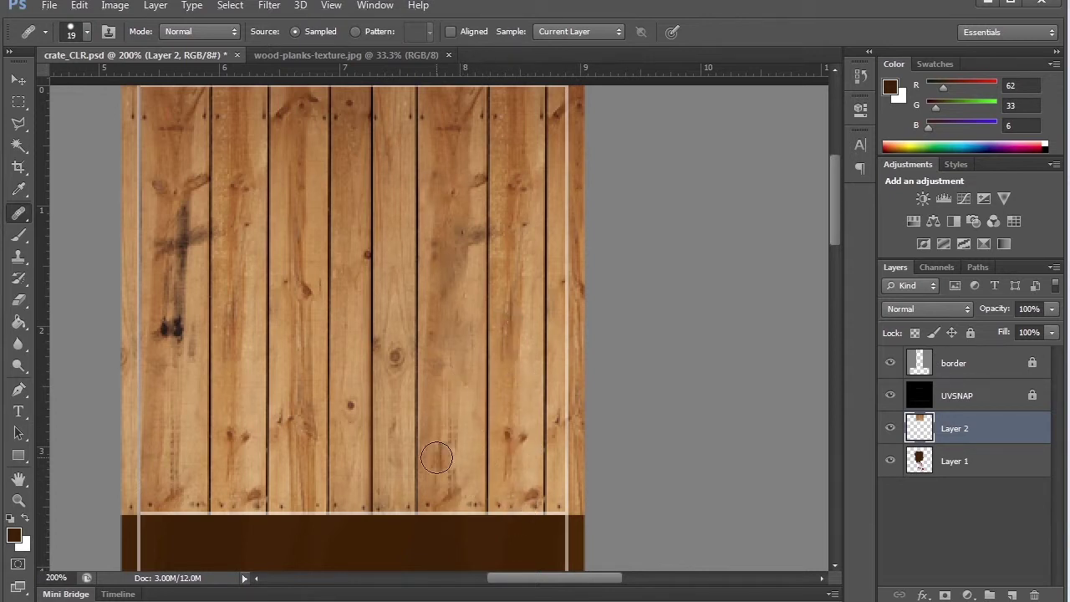
left_click(516, 311, "alt")
mouse_move(442, 425)
left_mouse_down()
mouse_move(442, 480)
mouse_move(450, 385)
mouse_move(454, 423)
mouse_move(450, 387)
mouse_move(483, 458)
left_mouse_up()
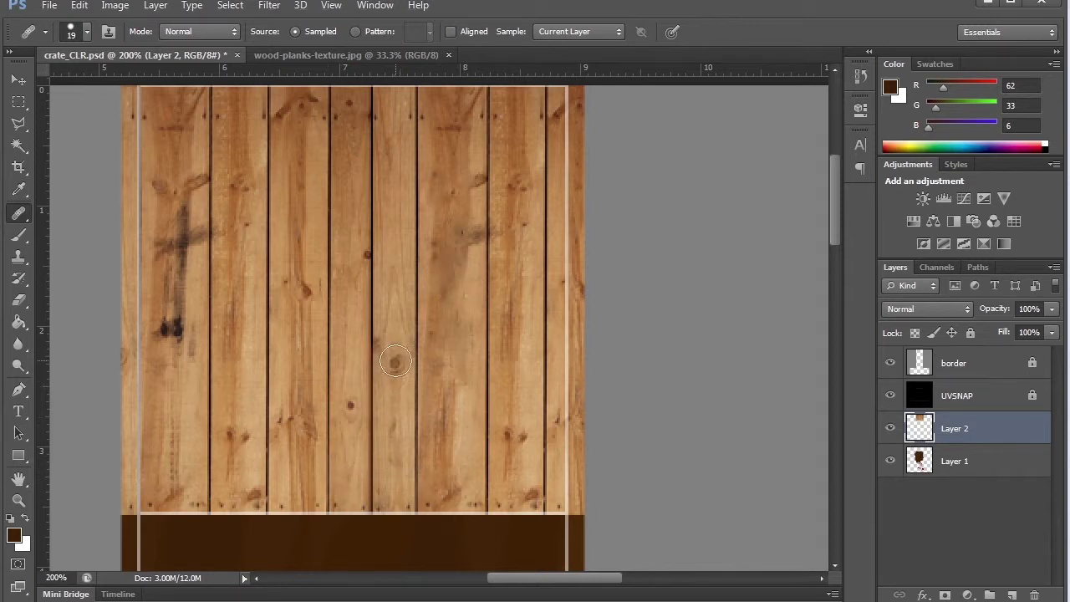
Step: Sample clean wood and heal the remaining spots on the upper right plank
left_click(393, 361, "alt")
left_click_drag(456, 234, 457, 219)
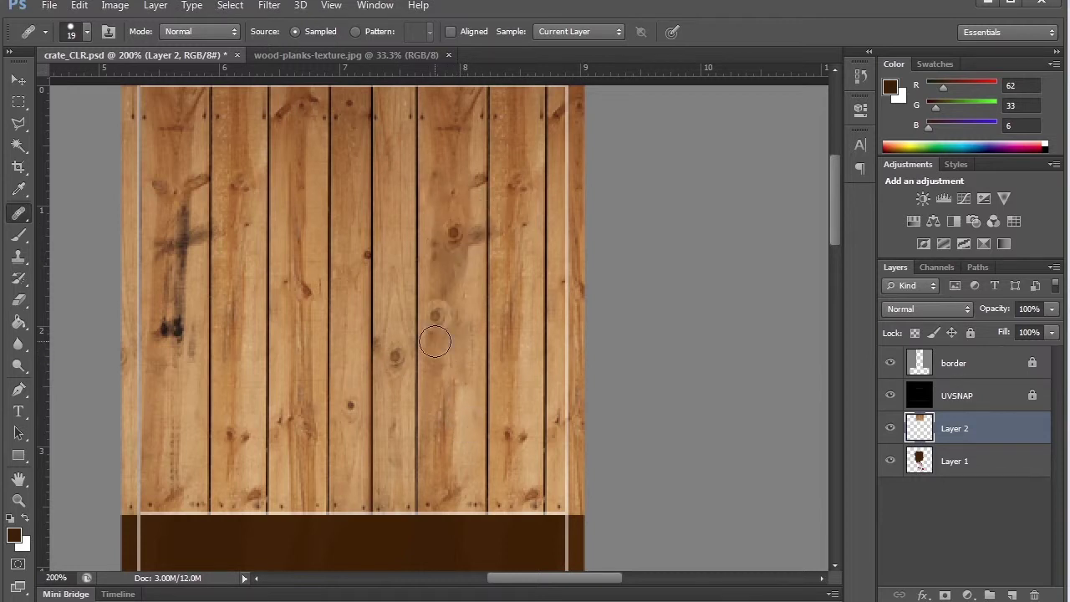
left_click(519, 179, "alt")
mouse_move(448, 245)
left_mouse_down()
mouse_move(454, 234)
mouse_move(454, 245)
left_mouse_up()
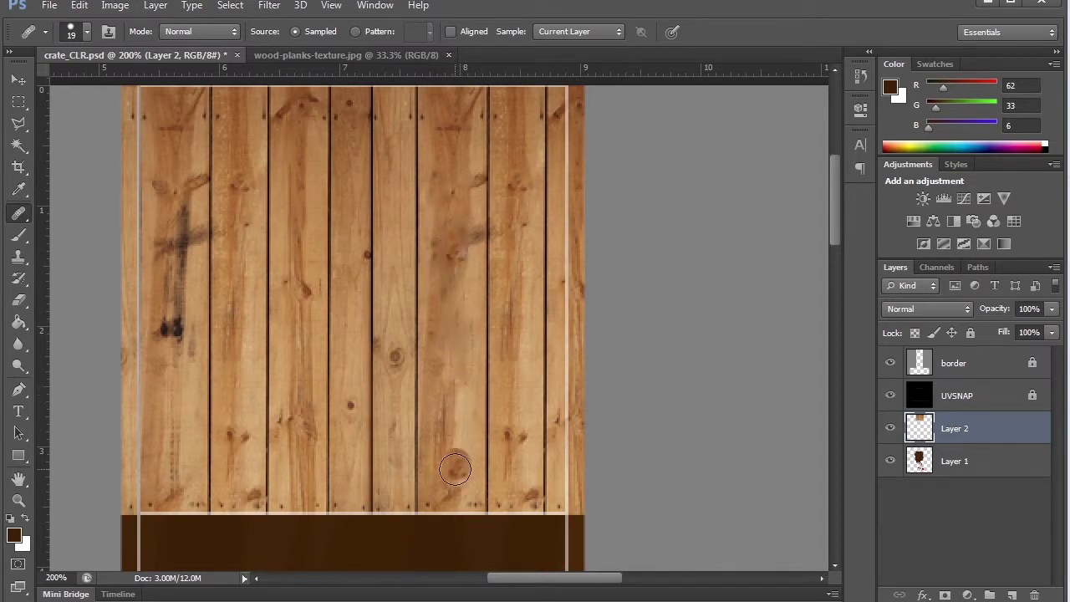
Step: Patch the smudged area on the planks with clean wood from the right
right_click(18, 215)
left_click(78, 242)
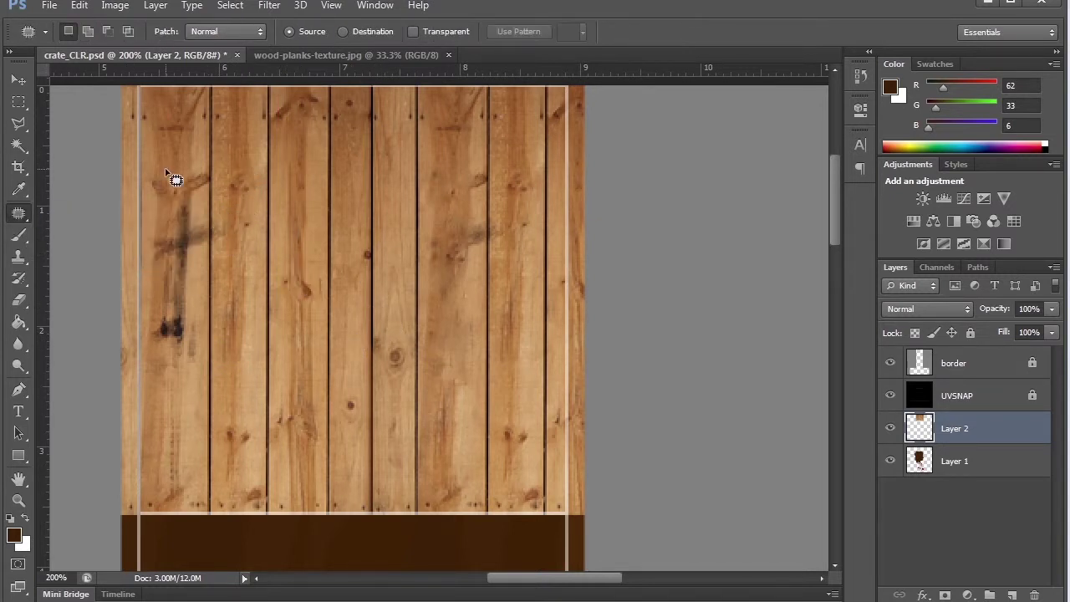
mouse_move(220, 180)
left_mouse_down()
mouse_move(217, 240)
mouse_move(227, 263)
mouse_move(266, 247)
mouse_move(264, 164)
mouse_move(247, 149)
mouse_move(222, 167)
mouse_move(245, 191)
mouse_move(244, 317)
left_mouse_up()
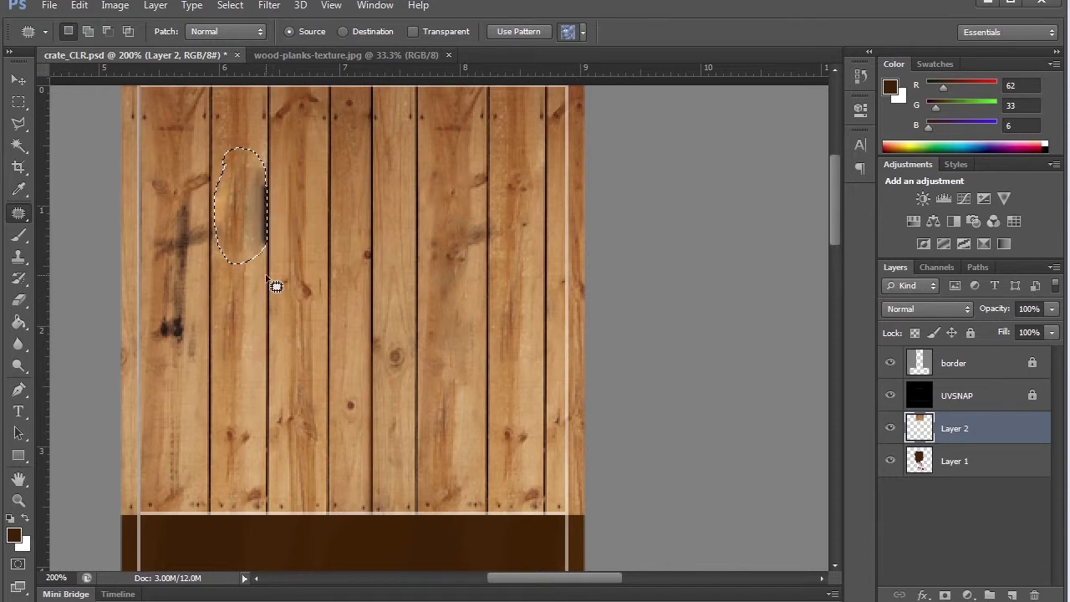
key("ctrl+z")
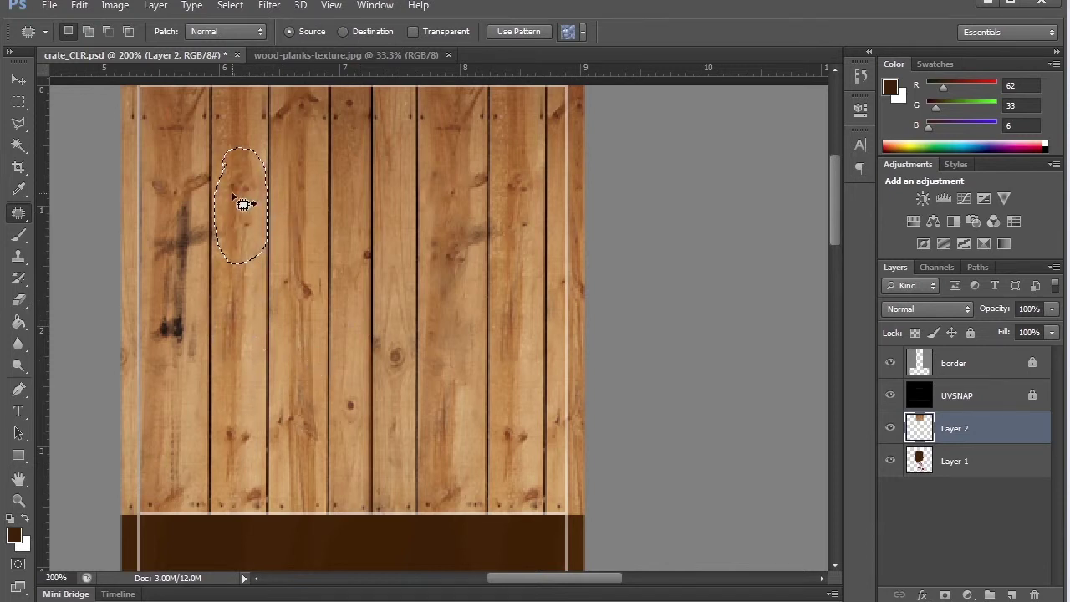
left_click_drag(235, 197, 443, 222)
key("ctrl+d")
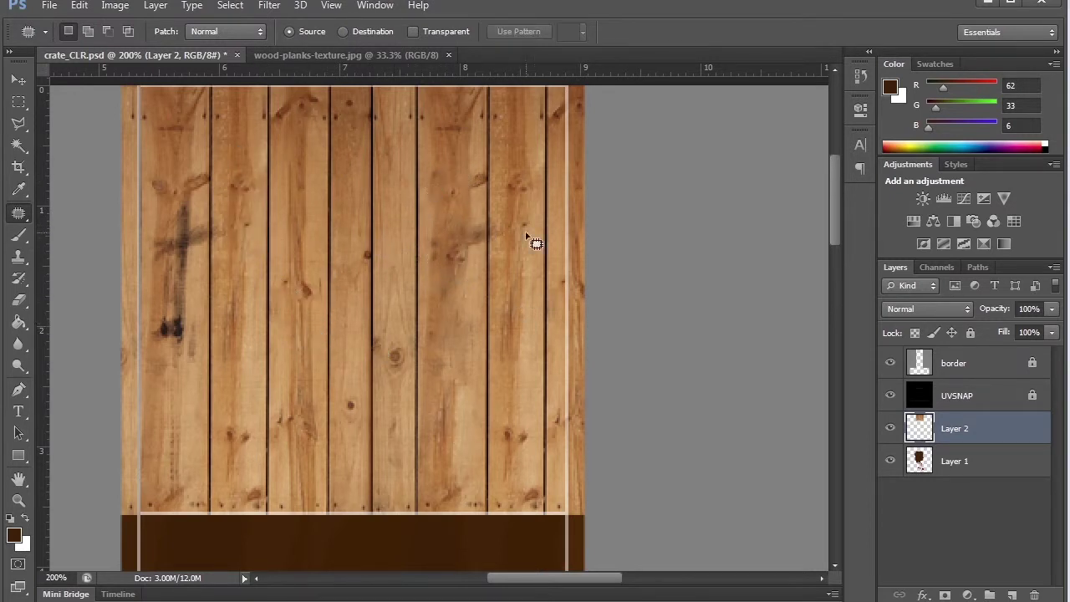
Step: Patch the knots near the bottom and the mark on the upper plank with clean wood
mouse_move(507, 422)
left_mouse_down()
mouse_move(501, 469)
mouse_move(528, 477)
mouse_move(532, 416)
mouse_move(503, 415)
mouse_move(516, 407)
mouse_move(399, 256)
left_mouse_up()
key("z")
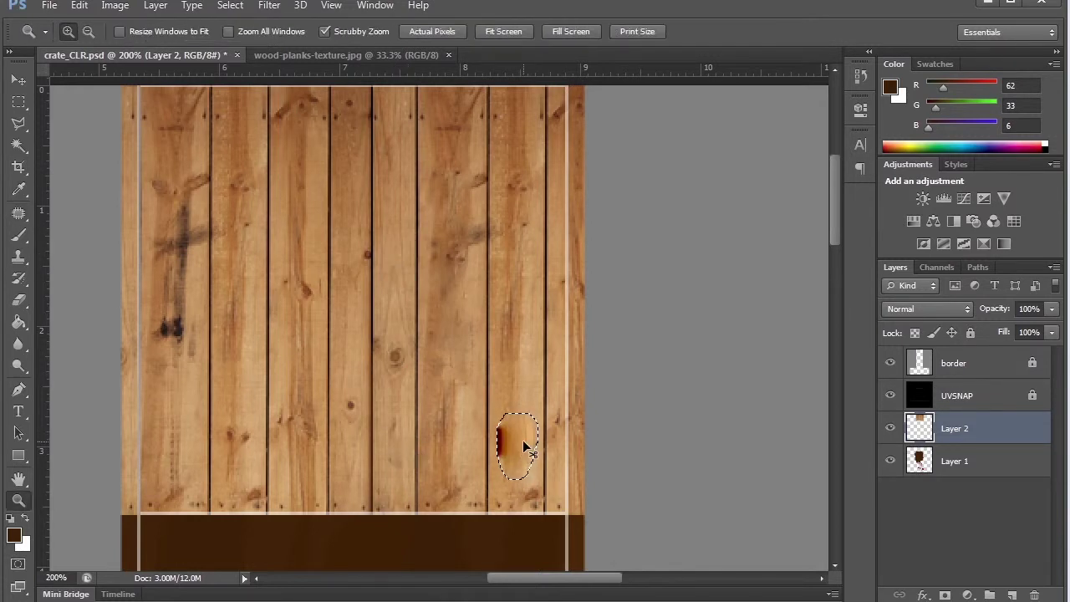
left_click_drag(515, 444, 348, 317)
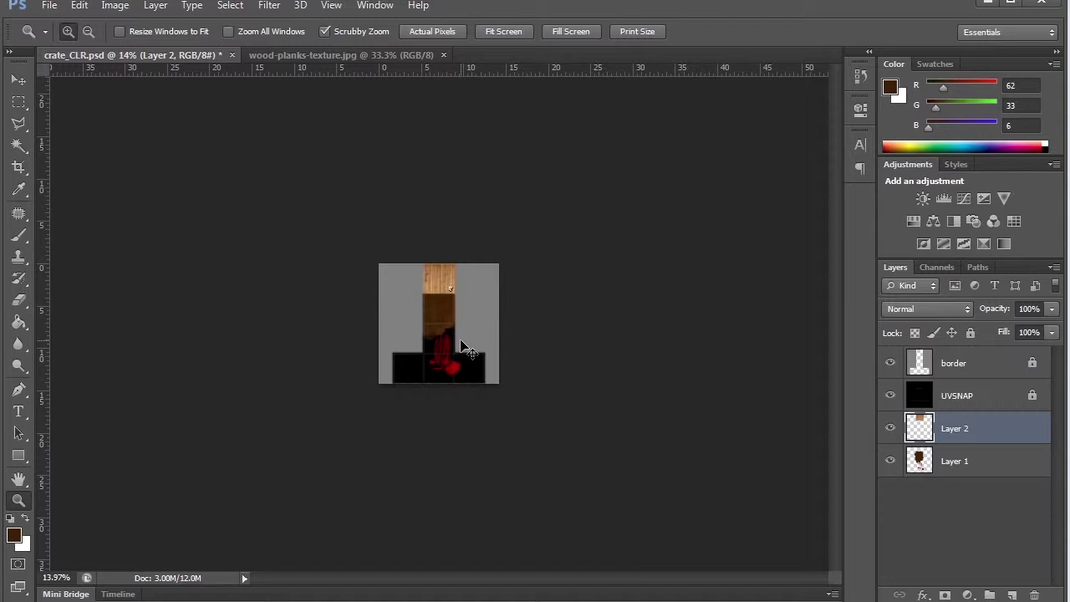
left_click_drag(461, 345, 460, 340)
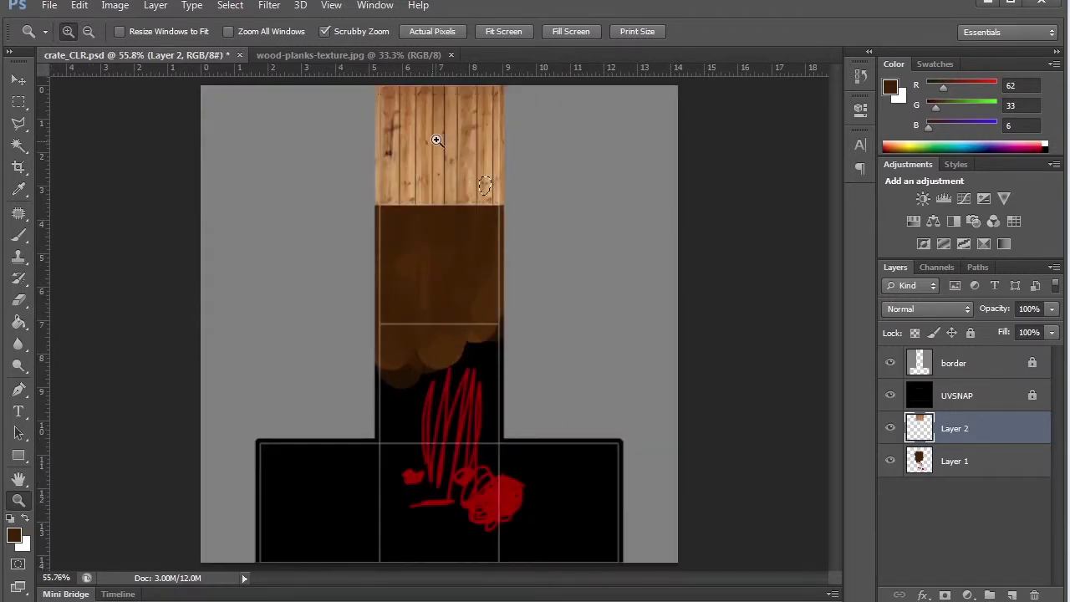
left_click_drag(436, 140, 586, 201)
left_click_drag(836, 198, 839, 167)
left_click(478, 435, "alt")
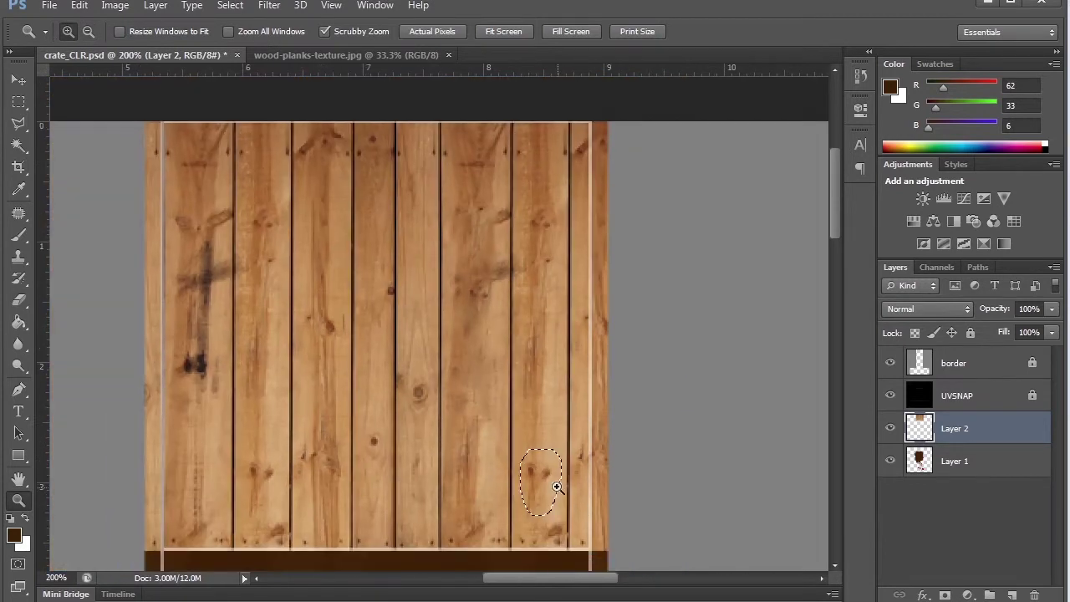
key("j")
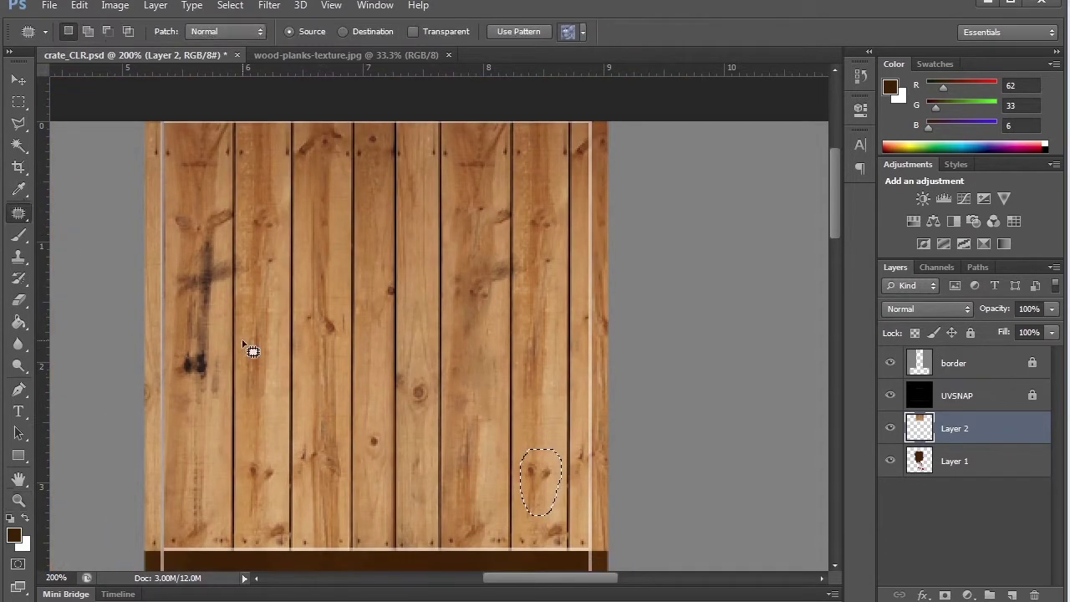
left_click_drag(544, 483, 544, 405)
key("ctrl+d")
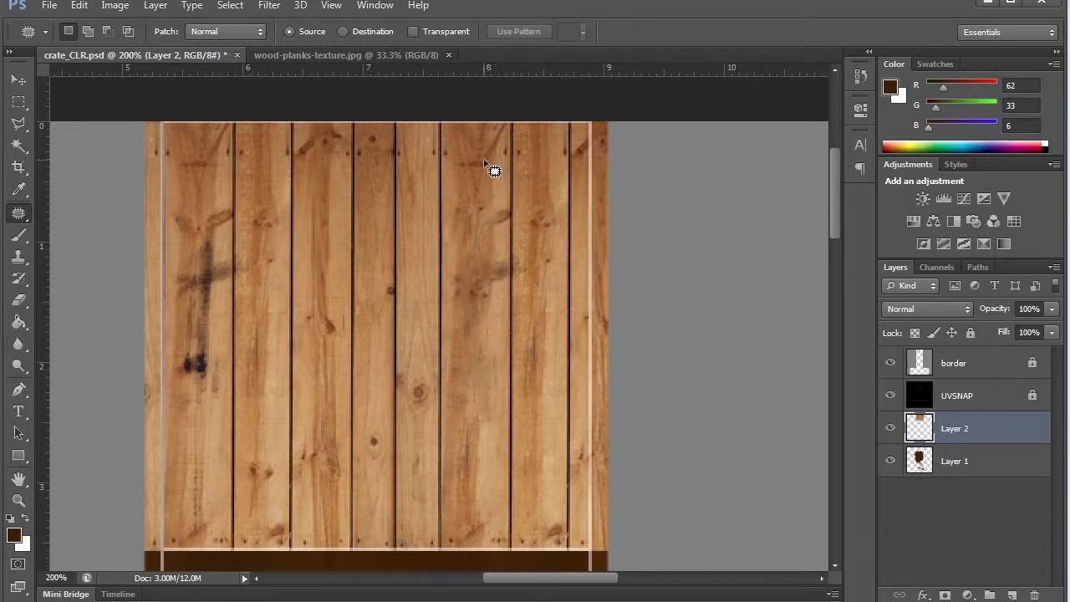
mouse_move(485, 161)
left_mouse_down()
mouse_move(450, 156)
mouse_move(485, 178)
left_mouse_up()
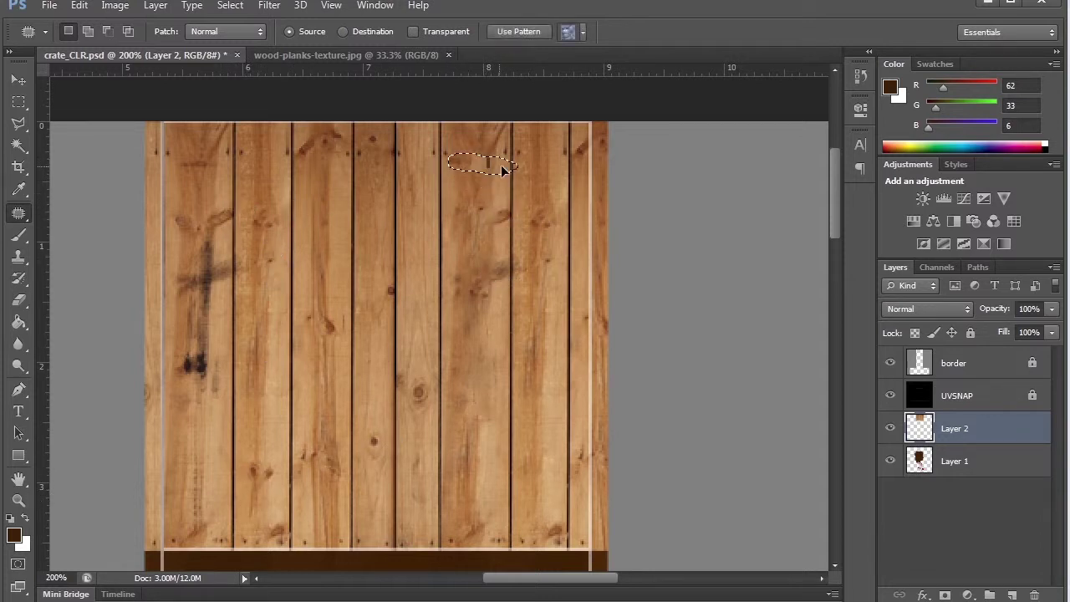
key("ctrl+d")
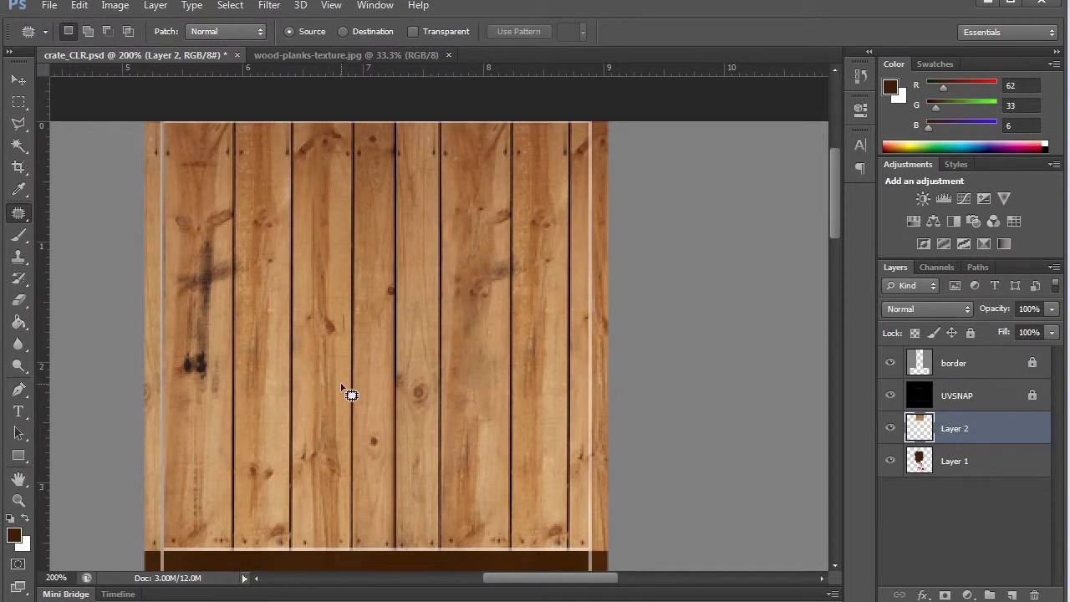
Step: Duplicate Layer 2 and move the copied planks down onto the lower panel
left_click(20, 499)
left_click(372, 376, "alt")
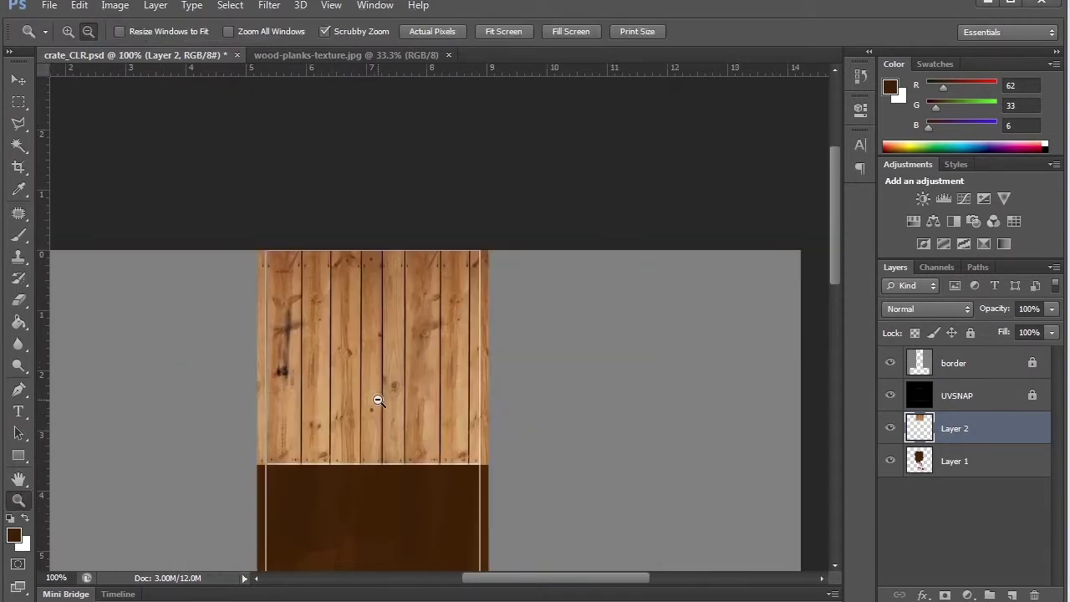
left_click_drag(402, 481, 419, 337)
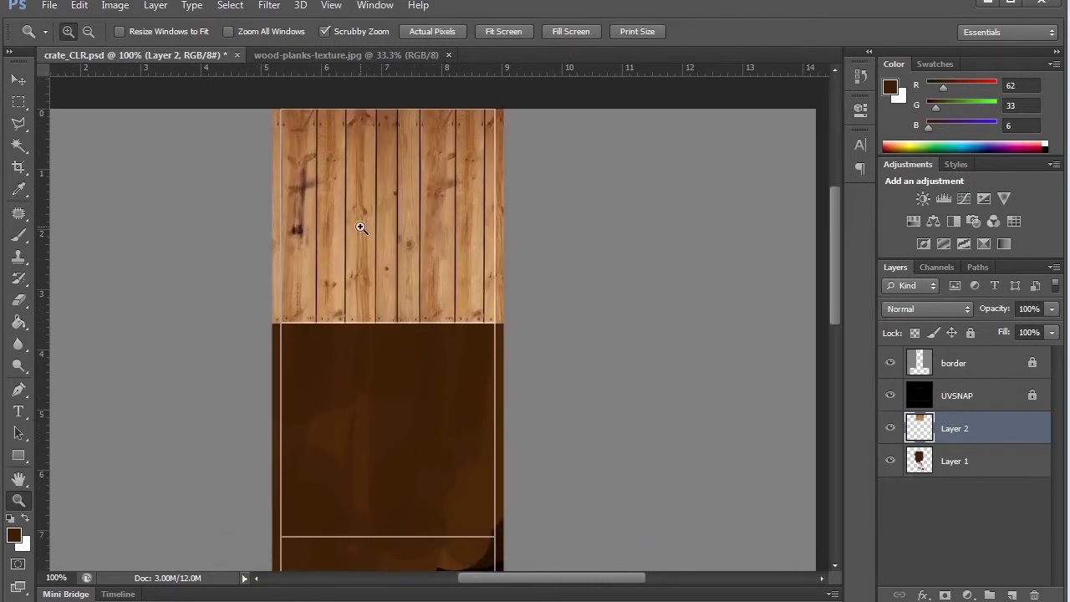
key("ctrl+z")
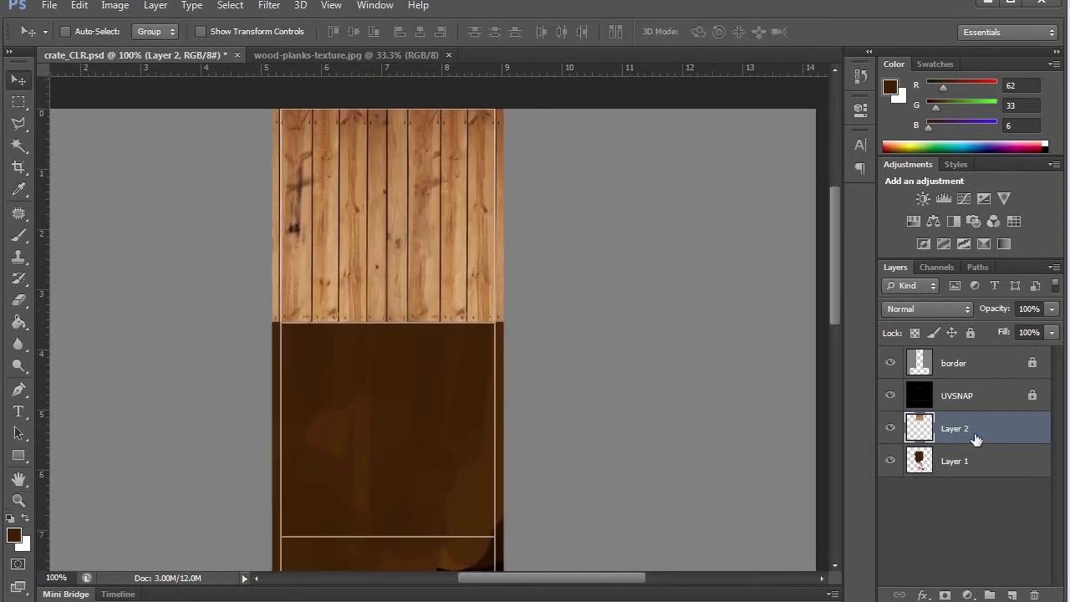
left_click_drag(968, 436, 1012, 595)
left_click_drag(420, 204, 408, 408)
Step: Position another wood planks copy over the tall upper panel
left_click_drag(836, 306, 832, 396)
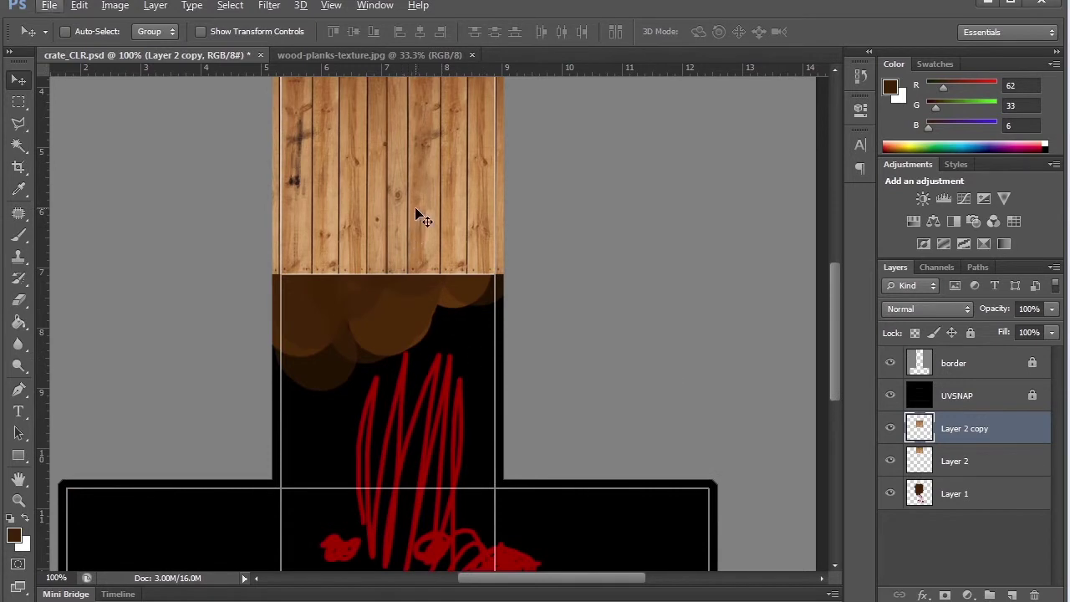
left_click_drag(387, 170, 387, 380)
left_click_drag(834, 374, 835, 448)
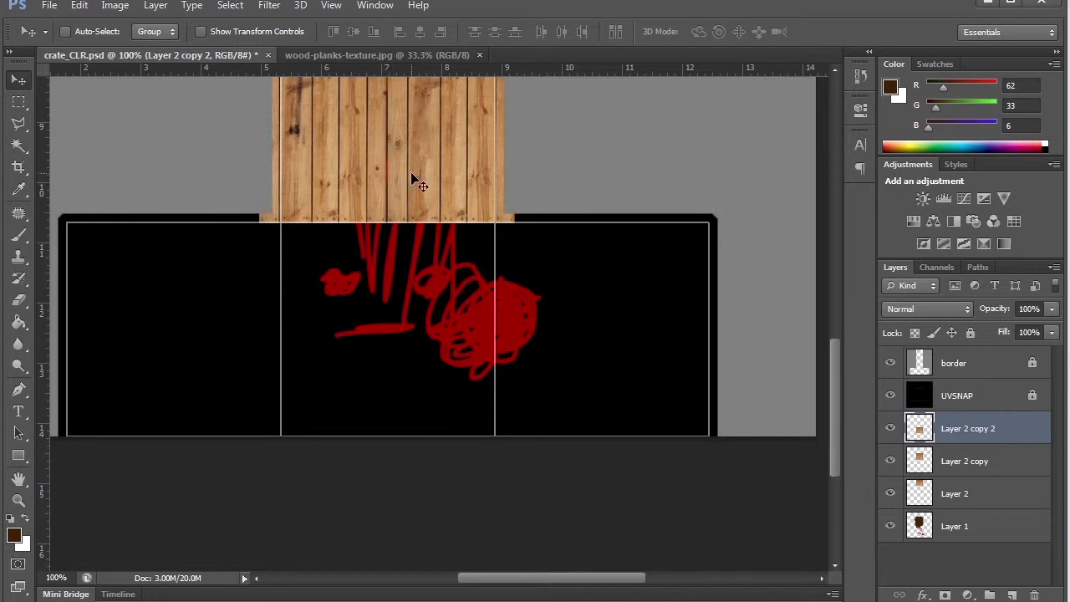
left_click_drag(836, 396, 850, 375)
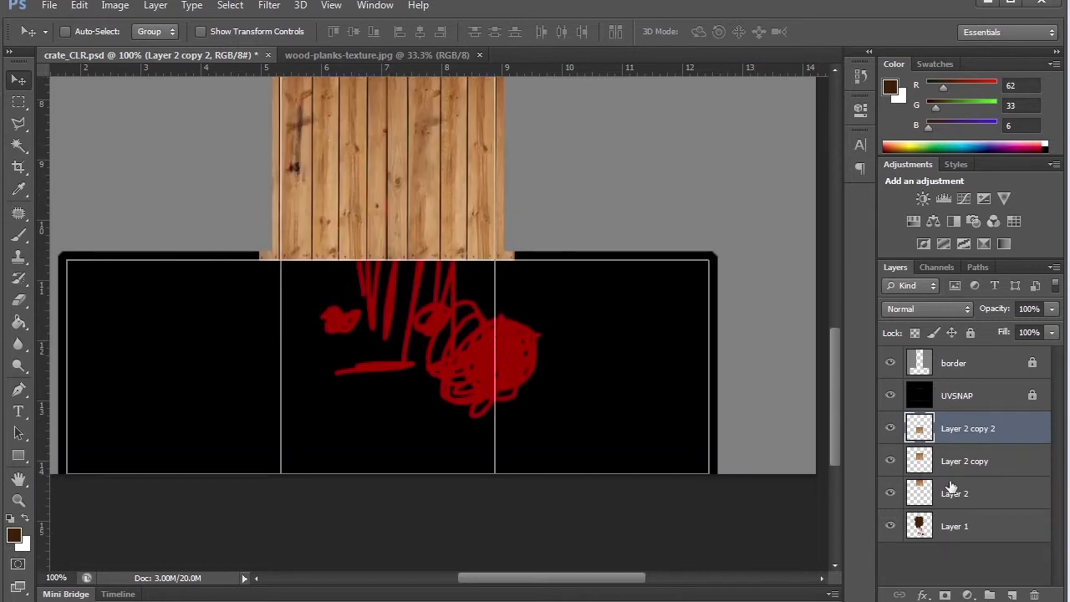
Step: Fill Layer 1 with the dark brown foreground colour at 100% opacity
left_click(1001, 535)
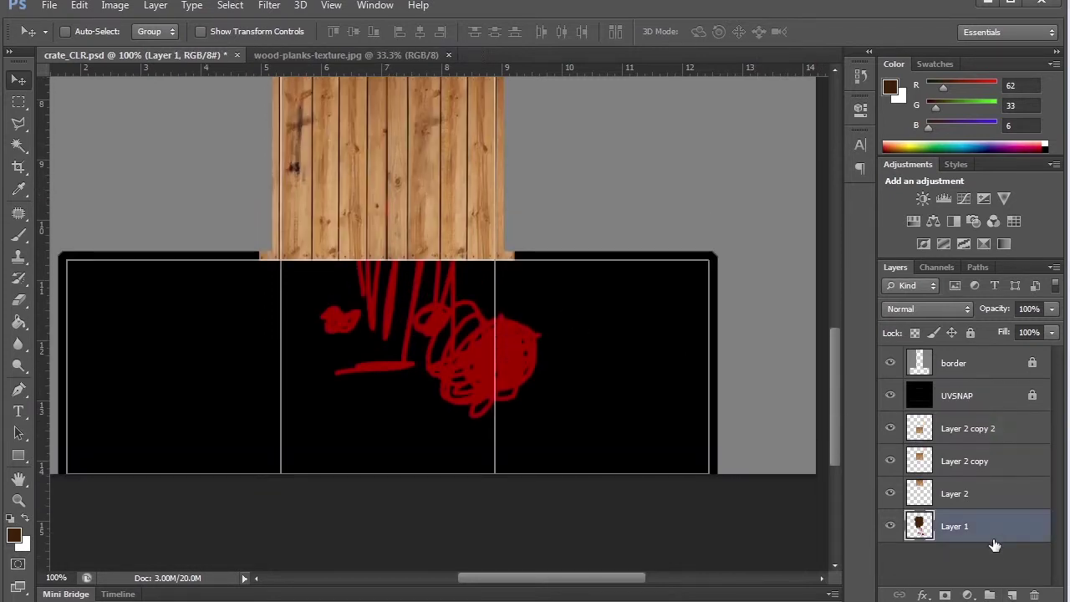
key("shift+F5")
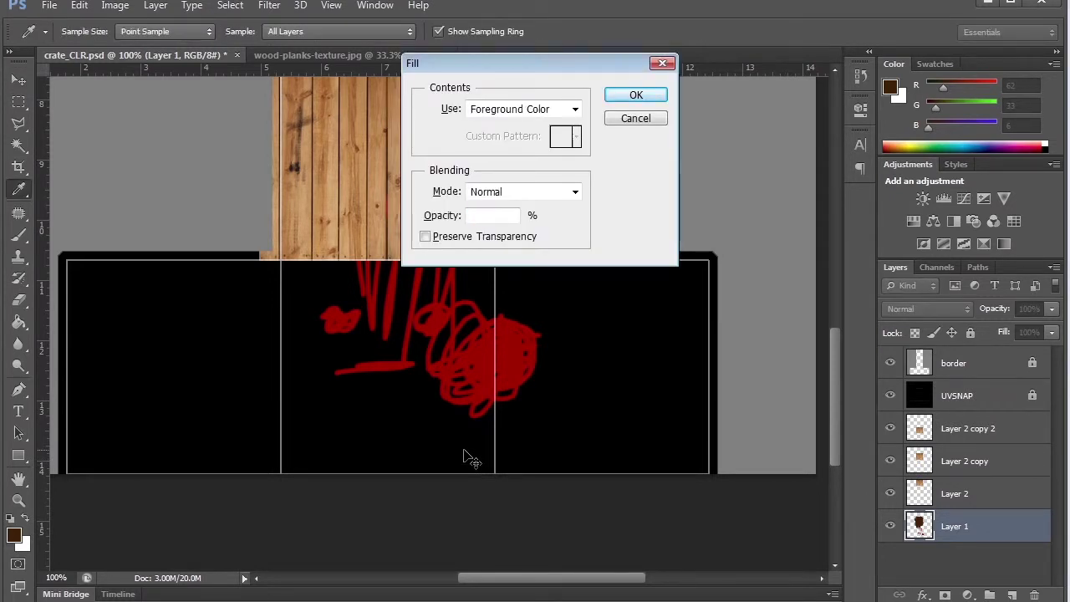
left_click(521, 115)
key("Return")
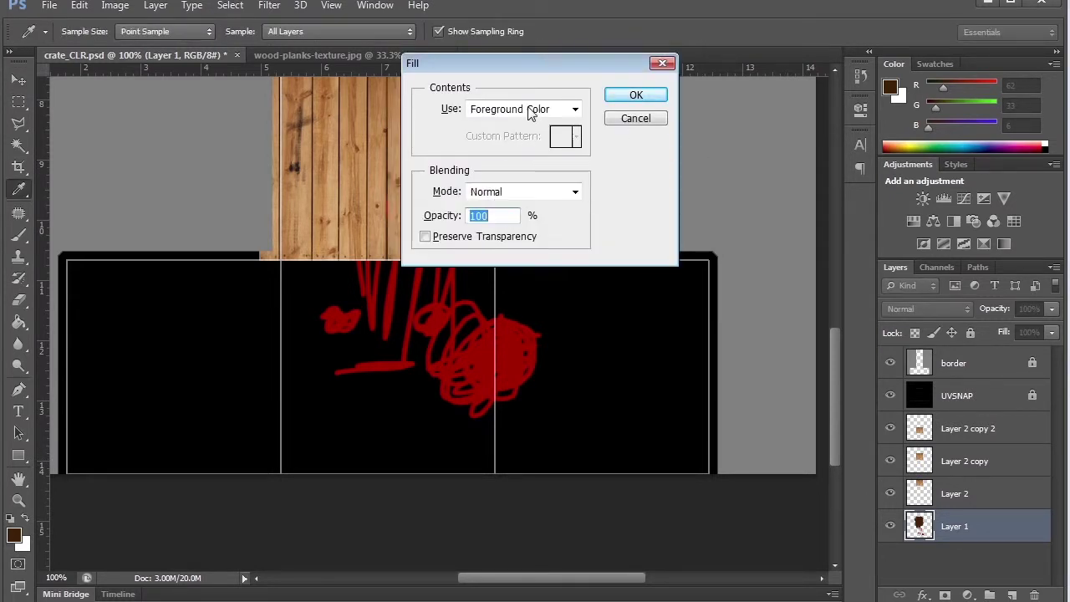
left_click(527, 110)
left_click(525, 126)
left_click(636, 96)
key("v")
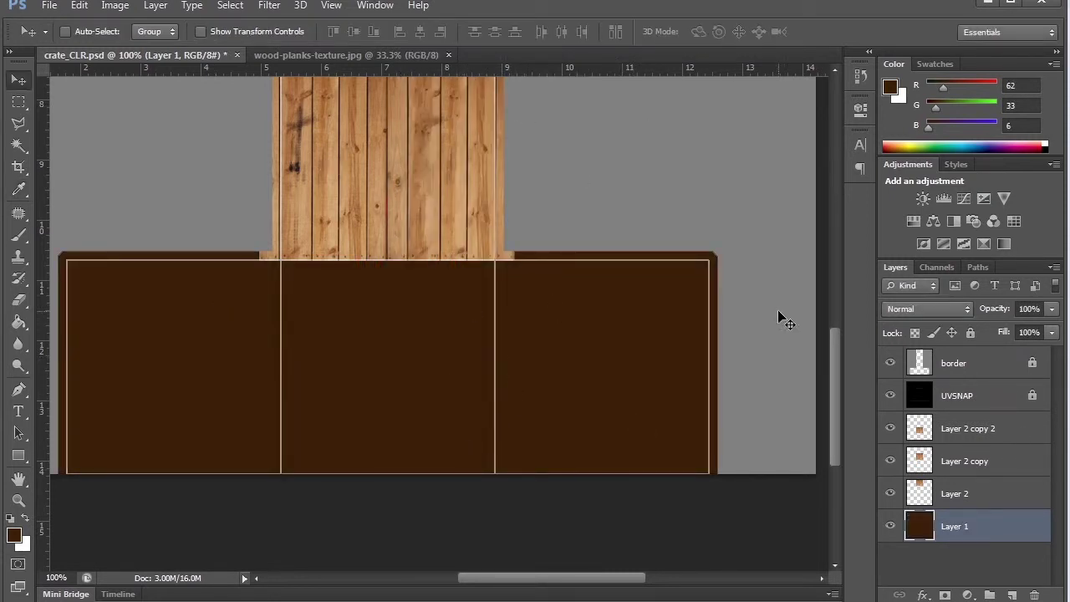
left_click(418, 238, "ctrl")
Step: Place a planks copy in the lower right panel, stretch it up and nudge it 14 px right
left_click_drag(387, 153, 635, 369)
left_click(585, 365, "alt")
left_click_drag(645, 406, 678, 402)
key("ctrl+t")
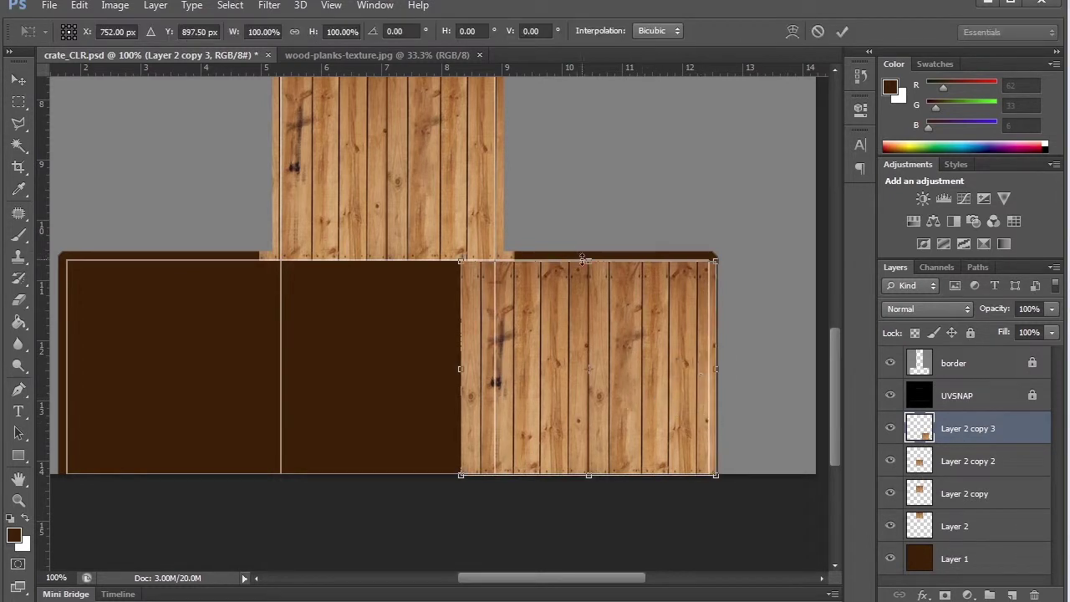
left_click_drag(583, 261, 593, 247)
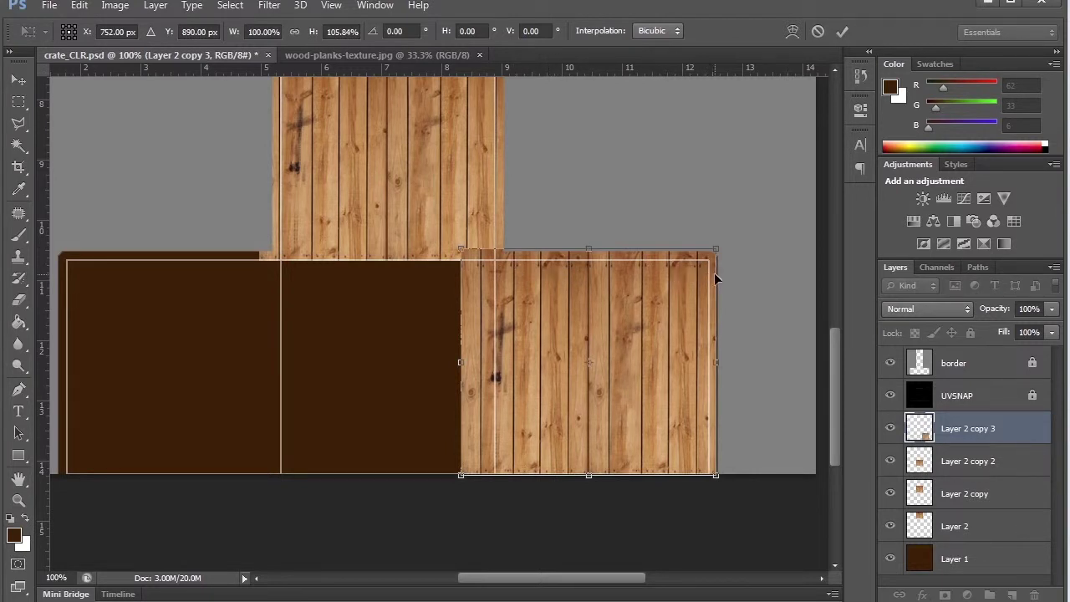
key("Right")
key("Right")
key("Right")
key("Right")
key("Right")
key("Right")
key("Right")
key("Right")
key("Right")
key("Right")
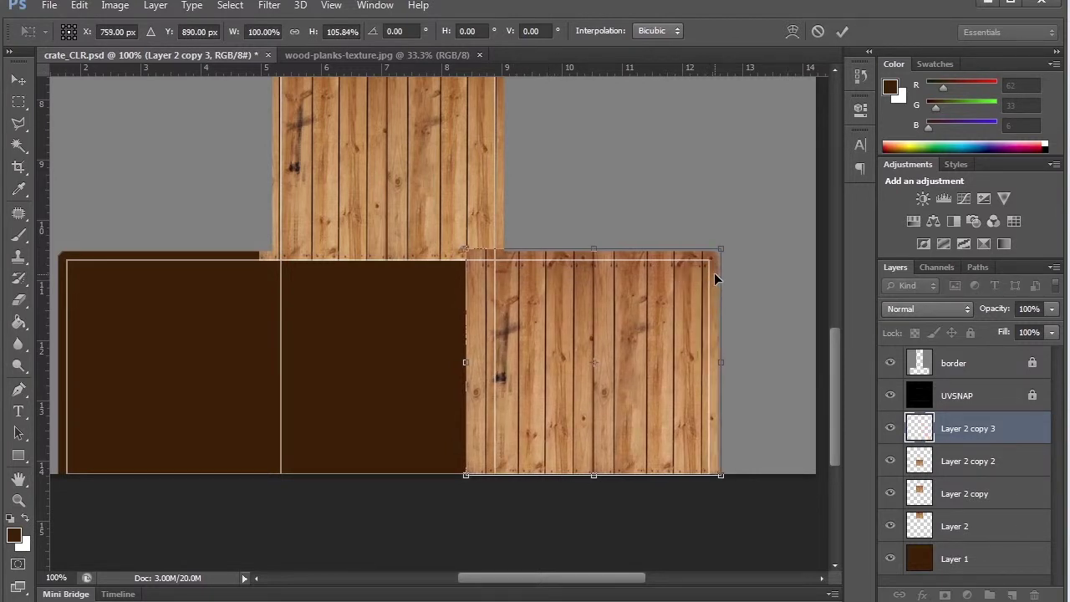
key("Right")
key("Right")
key("Right")
key("Right")
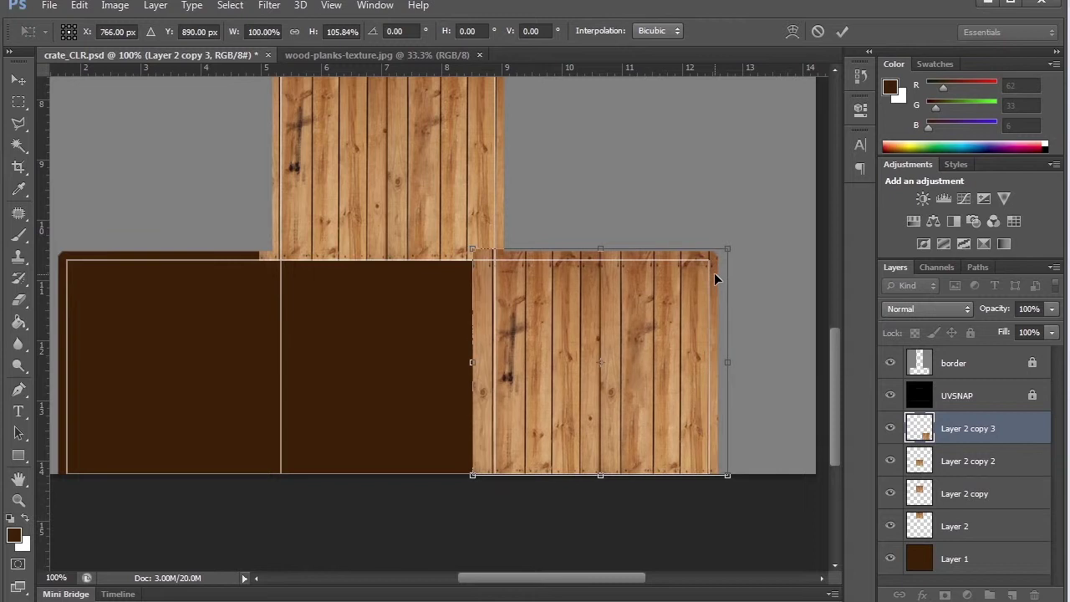
key("Return")
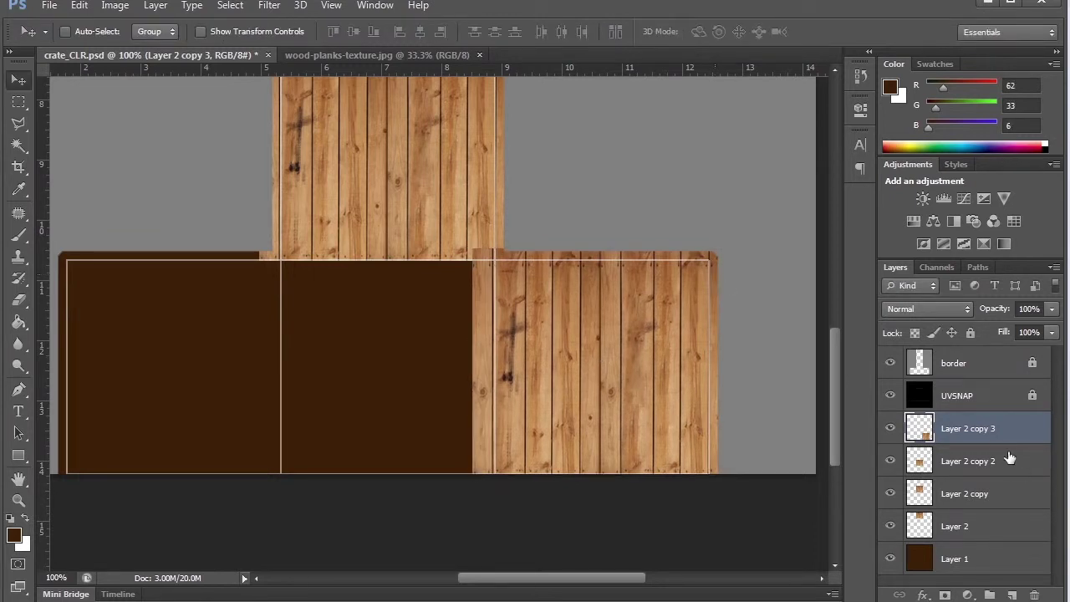
Step: Add planks copies to the middle and left panels, resizing each to its panel height
left_click_drag(598, 343, 369, 353)
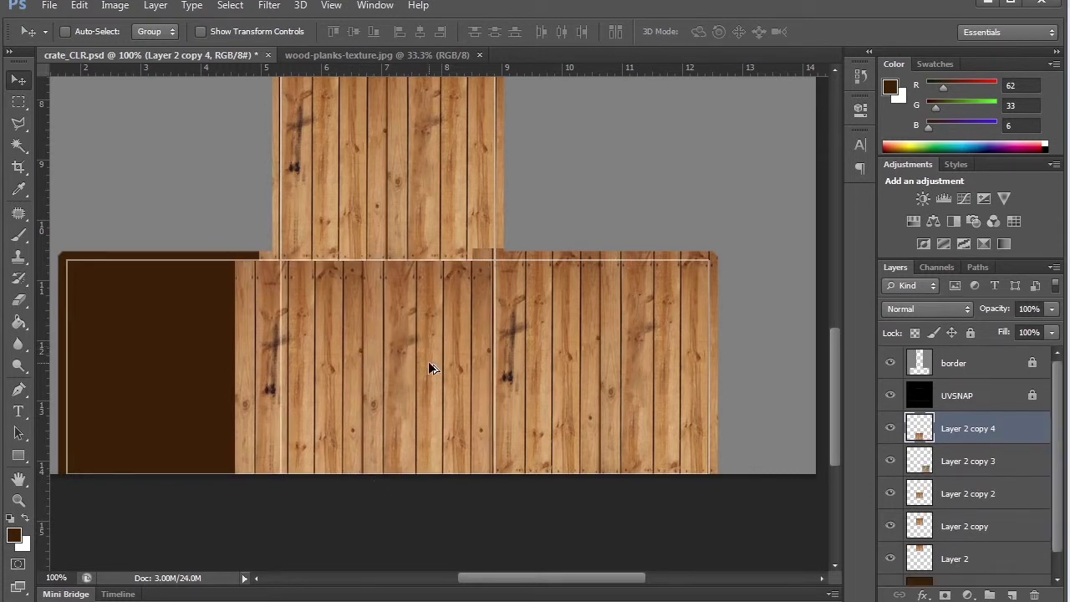
left_click_drag(429, 369, 202, 355)
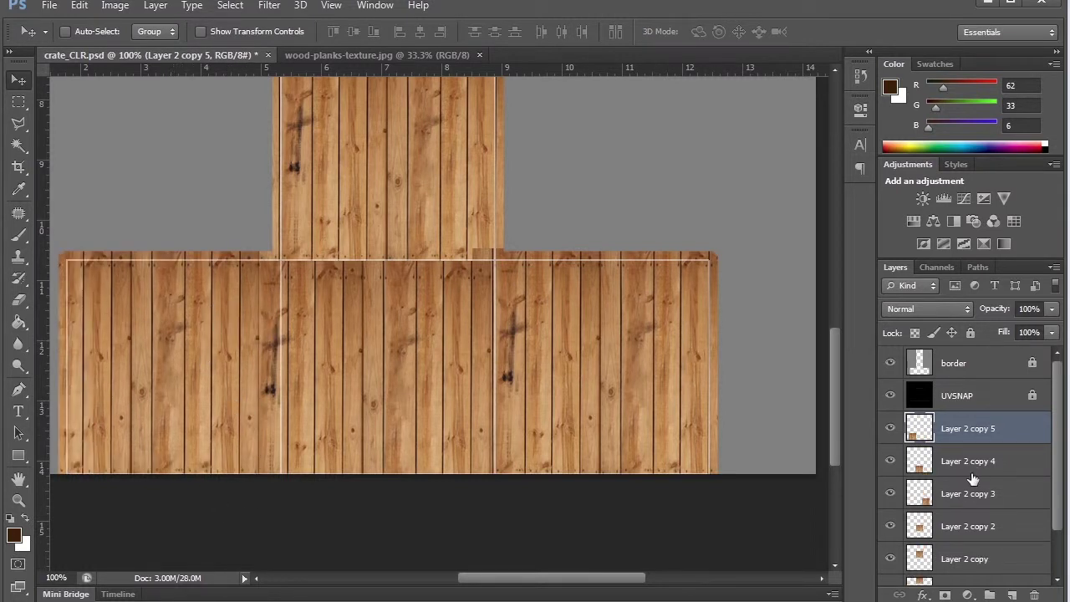
left_click(972, 475)
key("ctrl+t")
left_click_drag(364, 487, 364, 472)
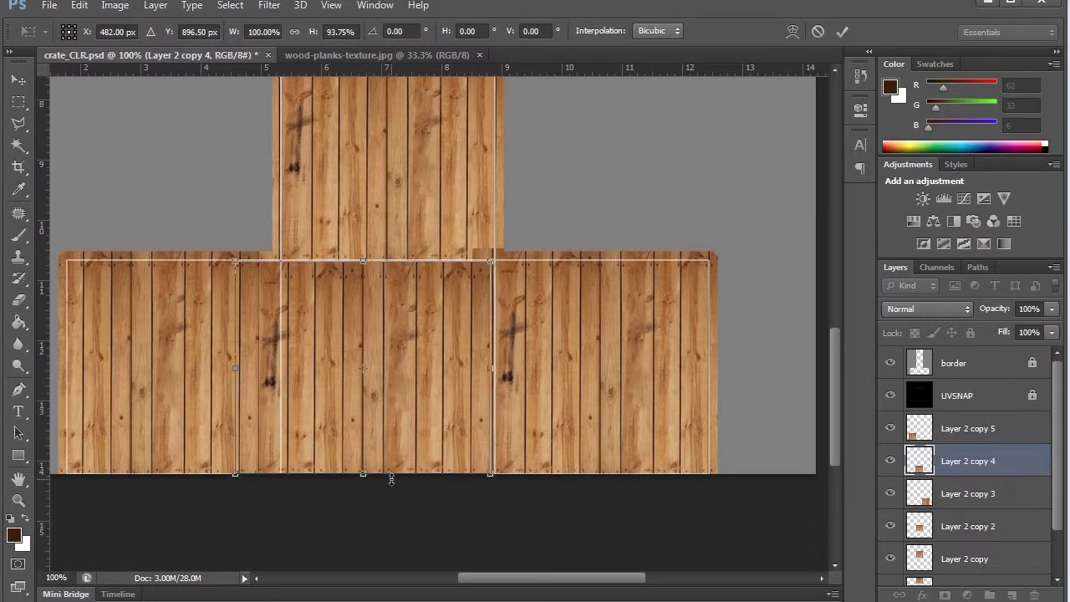
key("Return")
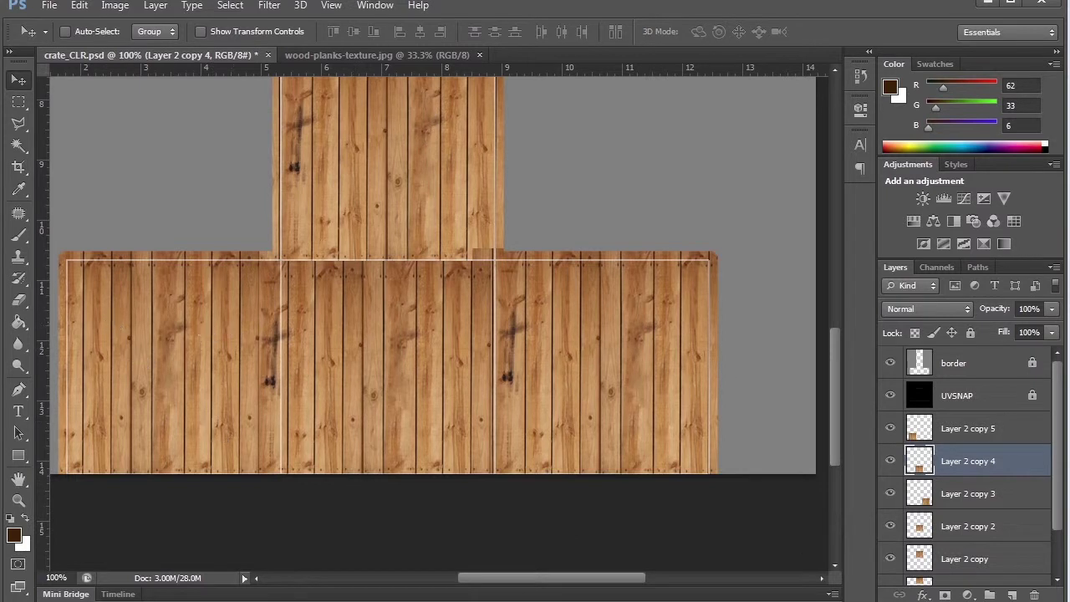
left_click(983, 432)
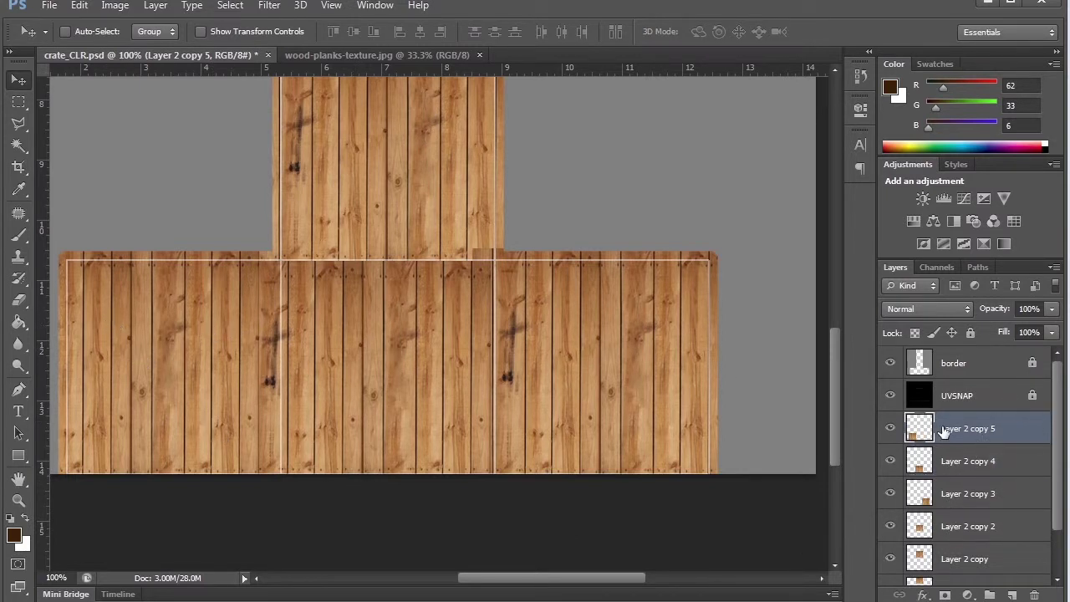
key("ctrl+t")
left_click_drag(134, 249, 142, 252)
key("Return")
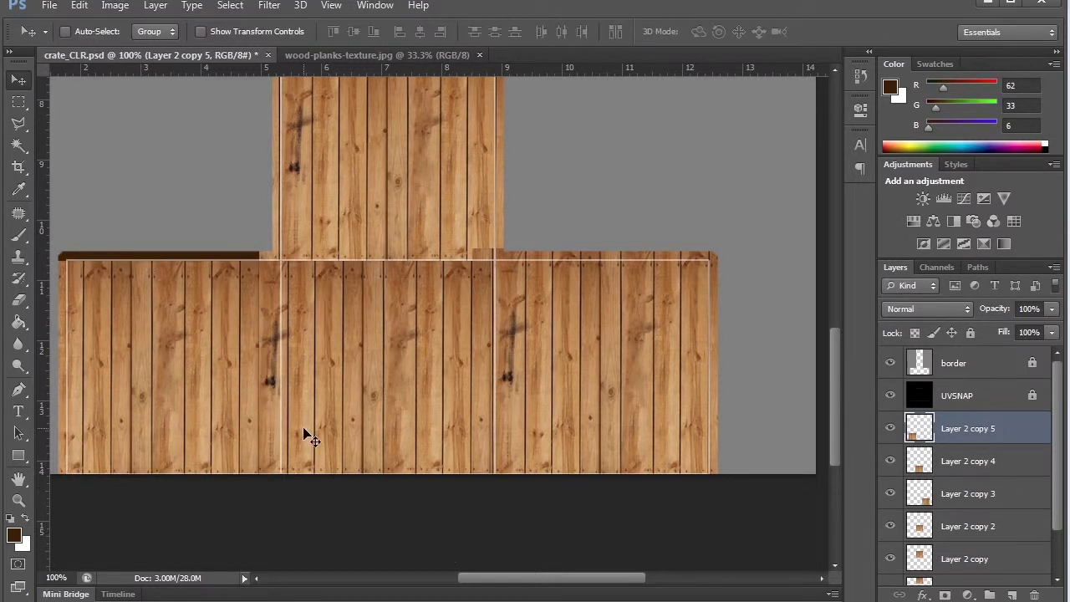
key("Left")
key("Left")
key("Left")
key("Left")
key("Left")
key("Left")
key("Left")
key("Left")
key("Left")
key("Left")
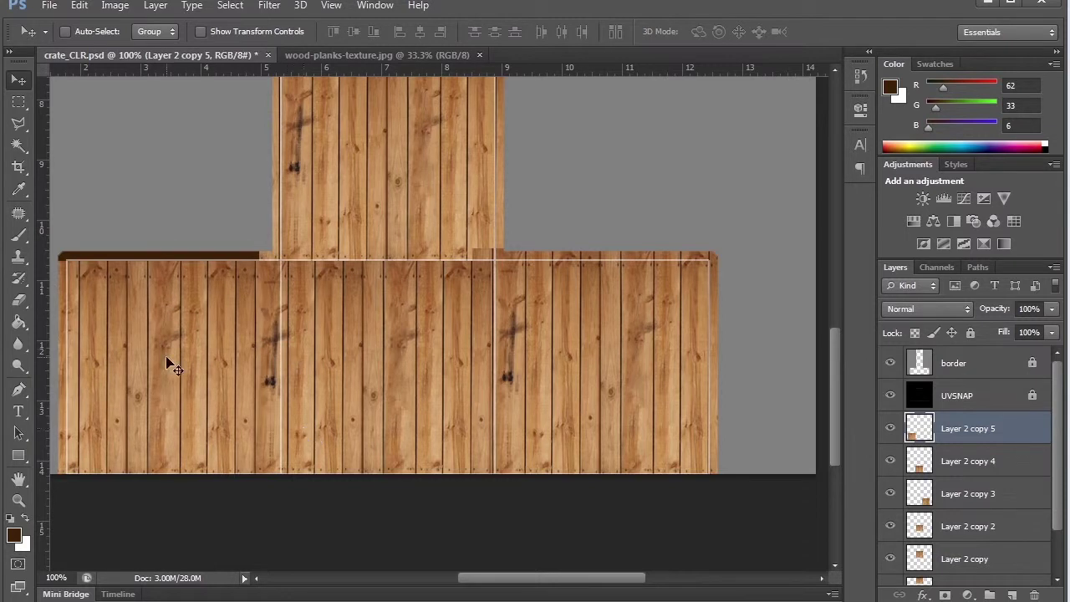
Step: Try saving the crate texture twice, dismissing the could-not-save errors
key("ctrl+s")
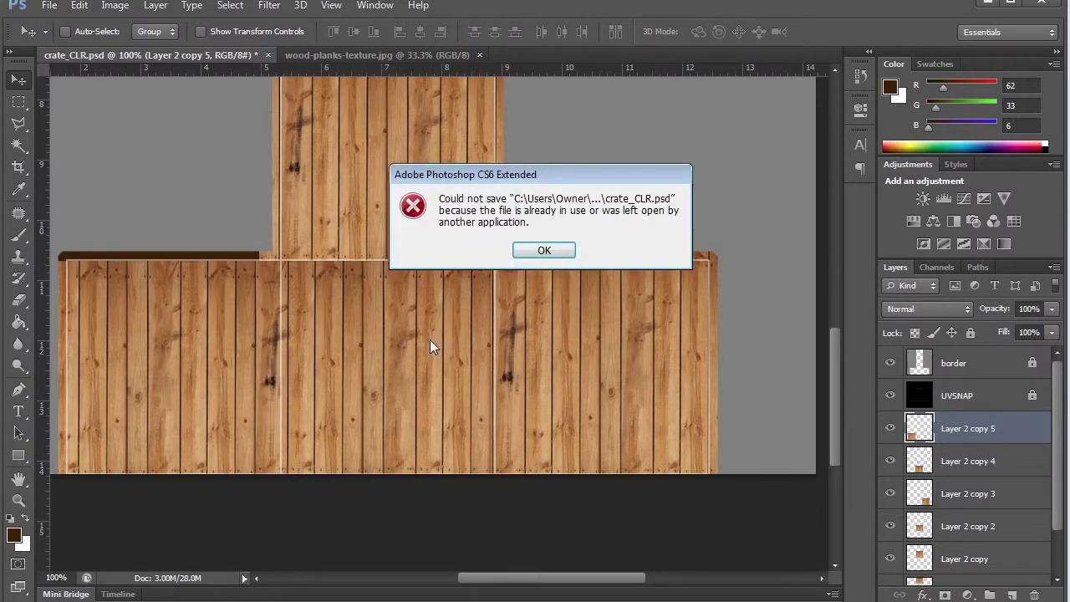
left_click(554, 255)
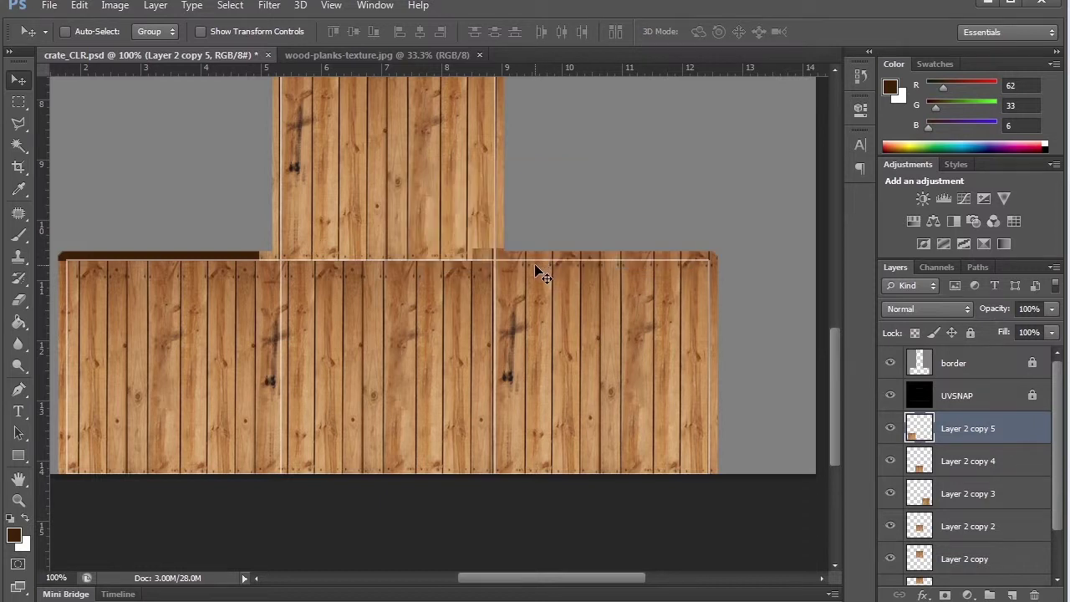
key("ctrl+s")
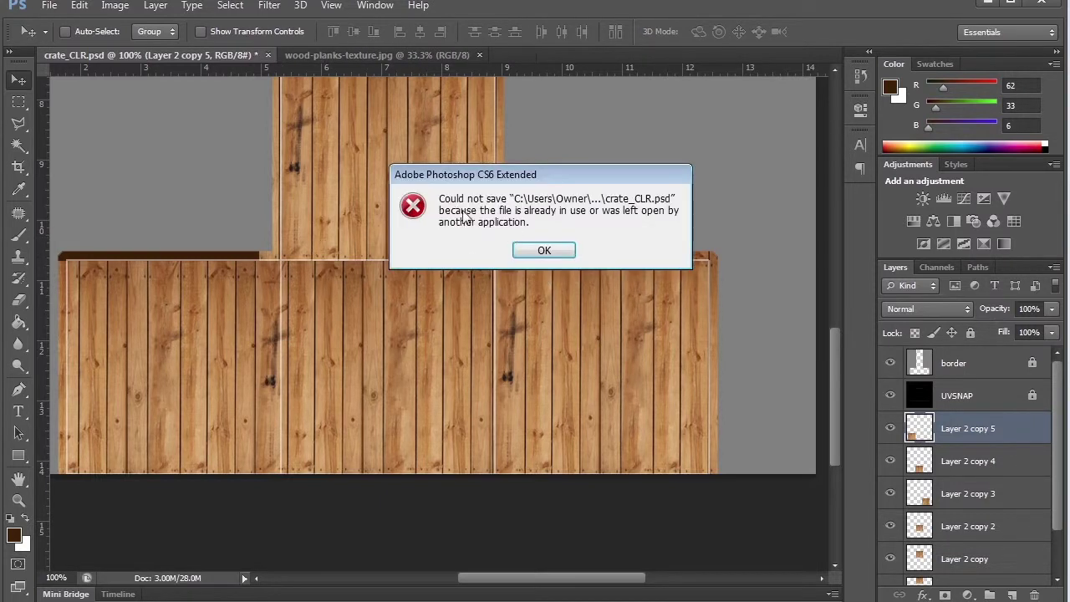
left_click(545, 253)
Step: Save the texture as crate_CLR2.psd with default options and switch to Maya
key("ctrl+shift+s")
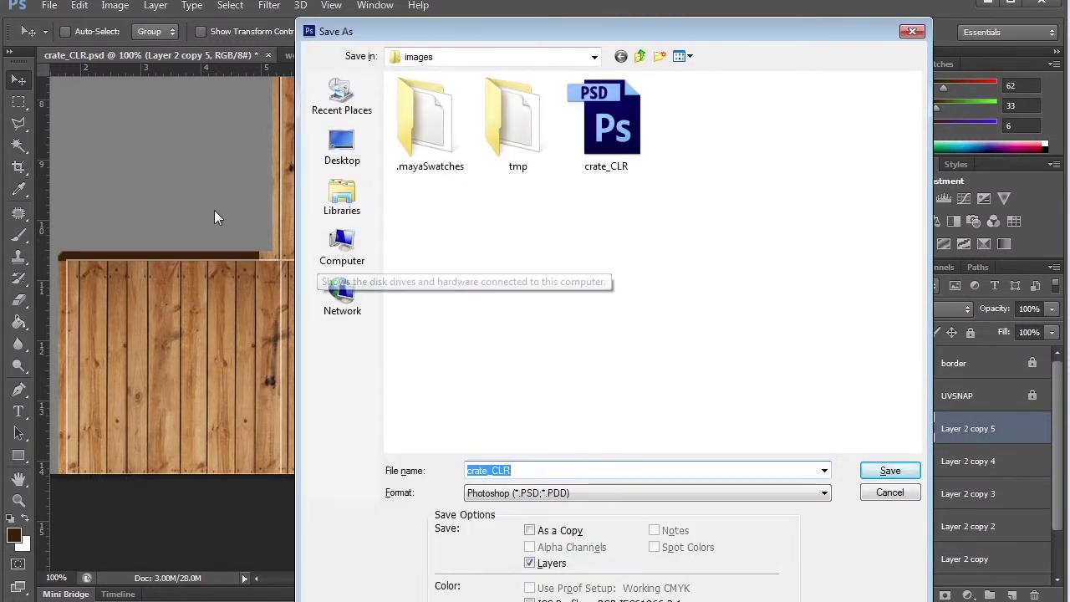
left_click(529, 470)
type("2")
key("Return")
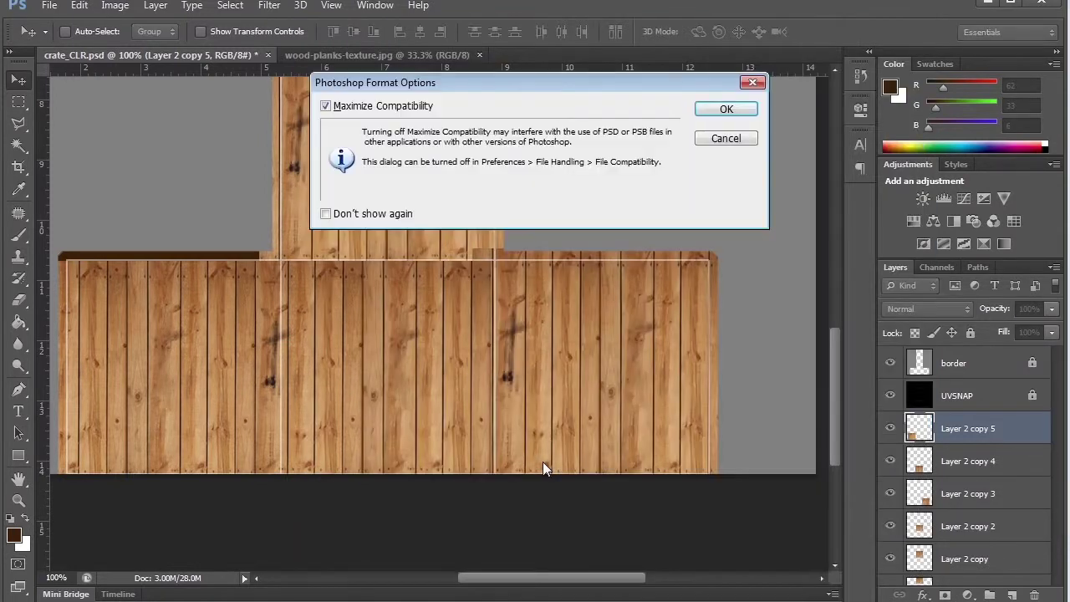
key("Return")
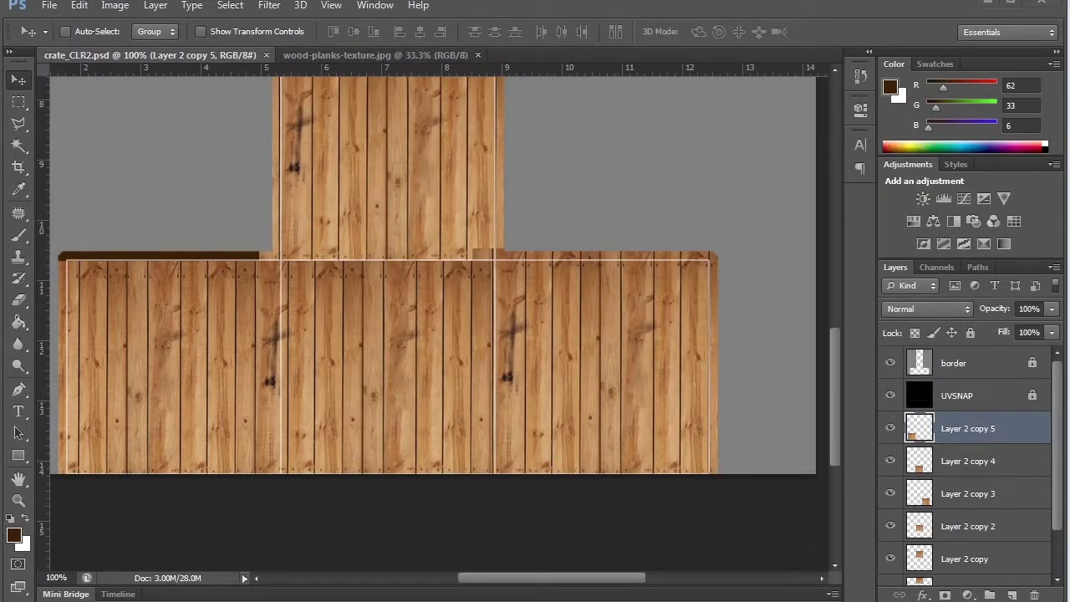
key("alt+Tab")
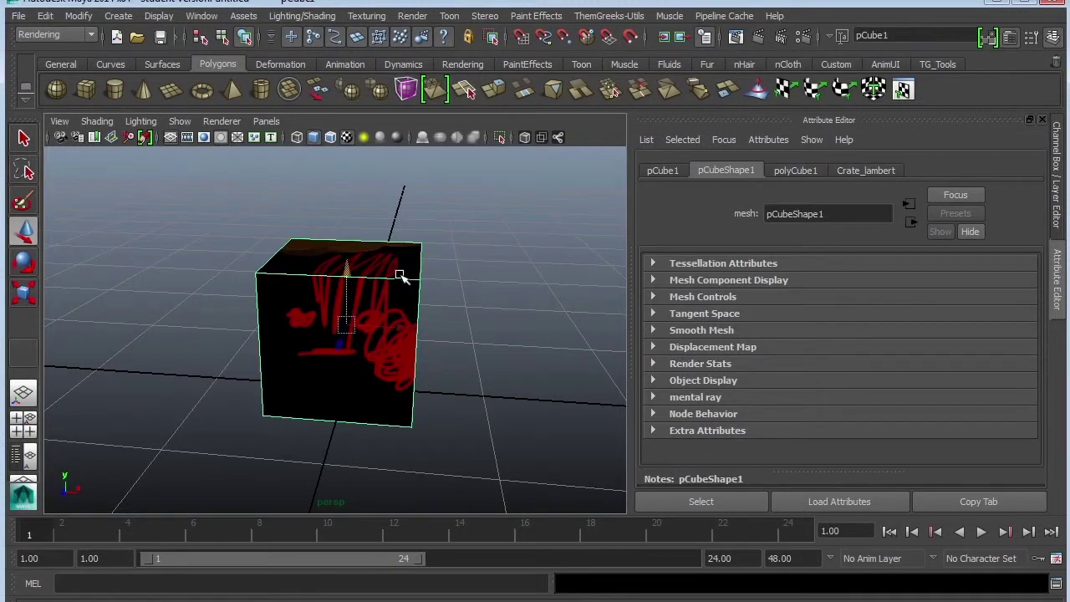
Step: Point Crate_lambert's colour file texture to crate_CLR2.psd and orbit to inspect the cube
left_click(879, 170)
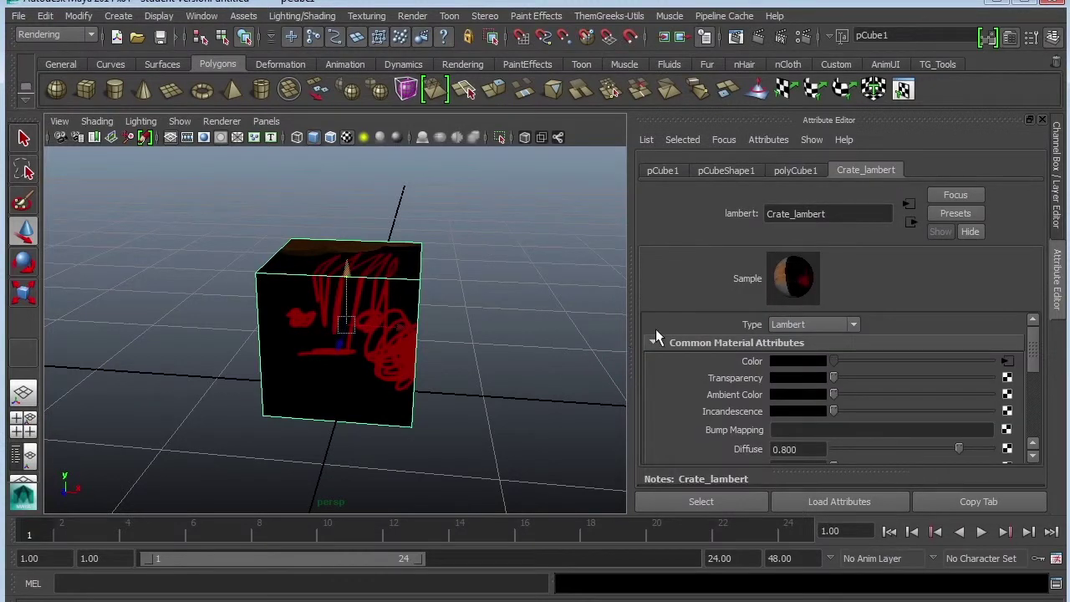
left_click(1008, 361)
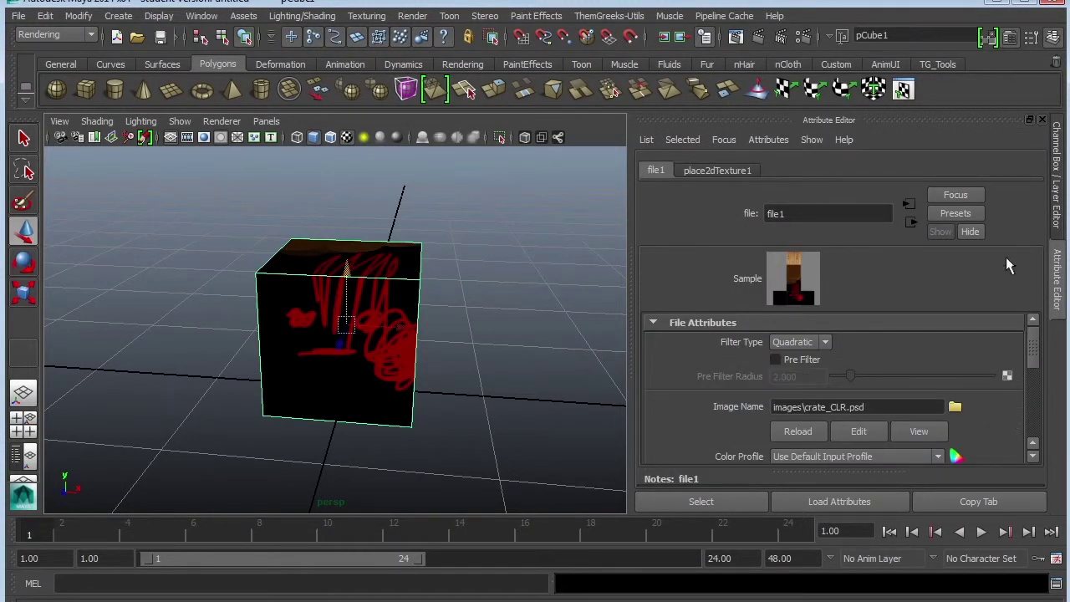
left_click(910, 223)
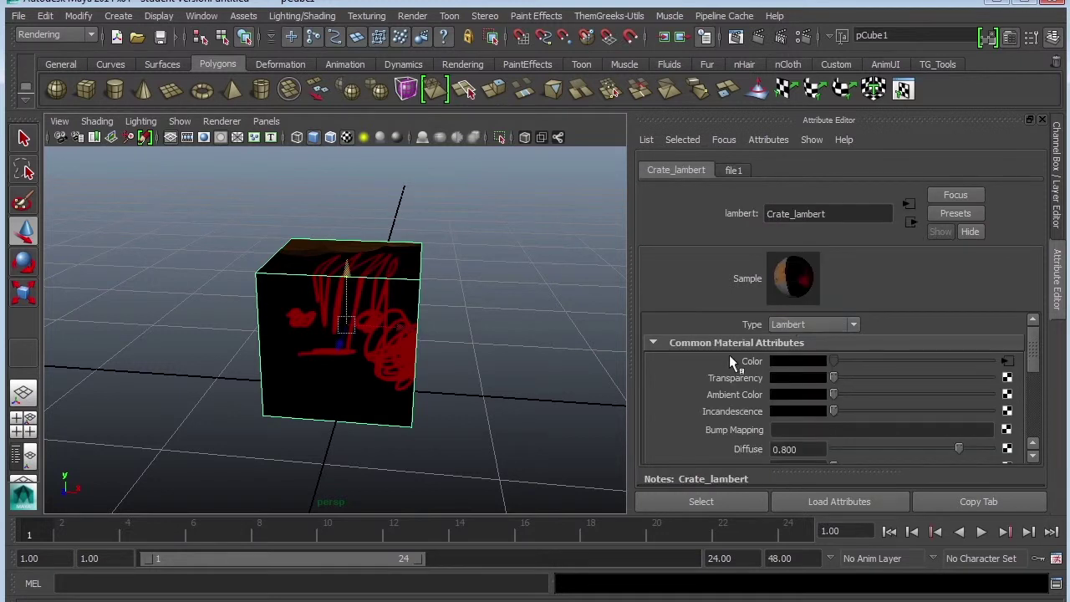
left_click(1007, 362)
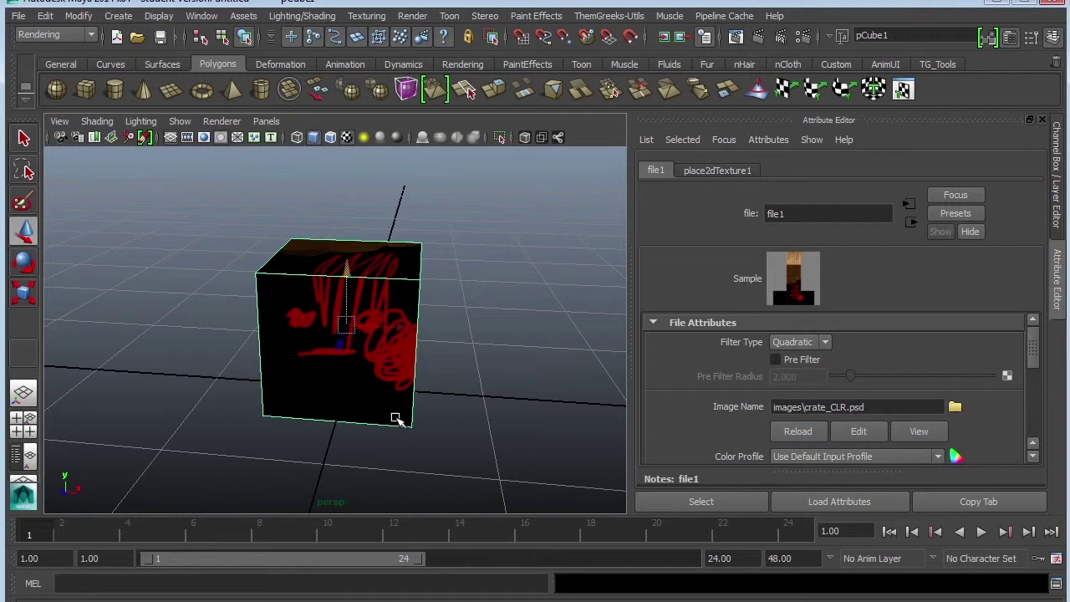
double_click(826, 407)
left_click(867, 410)
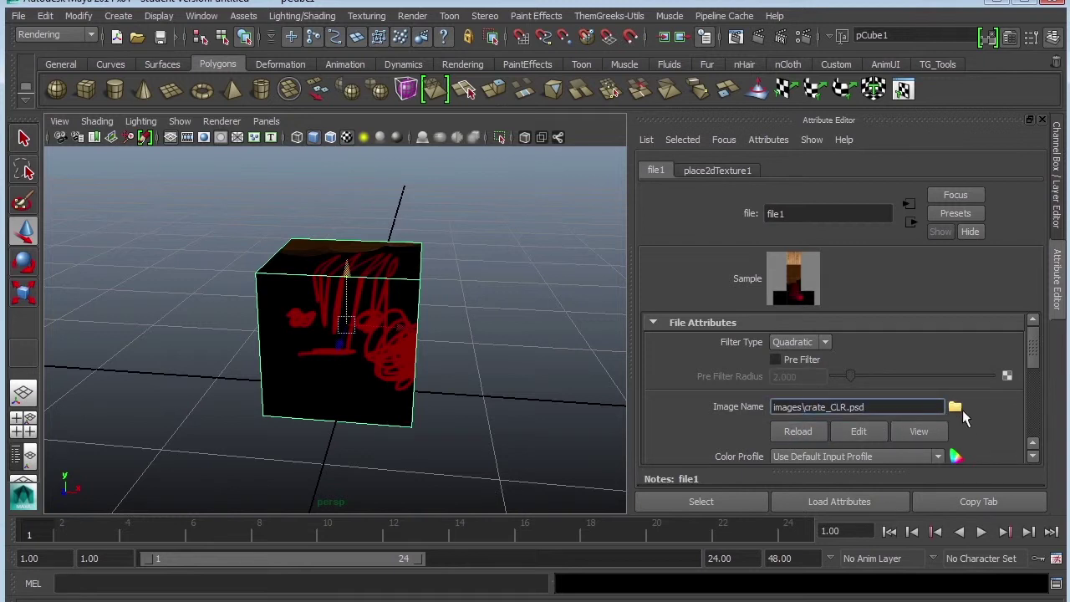
left_click(955, 408)
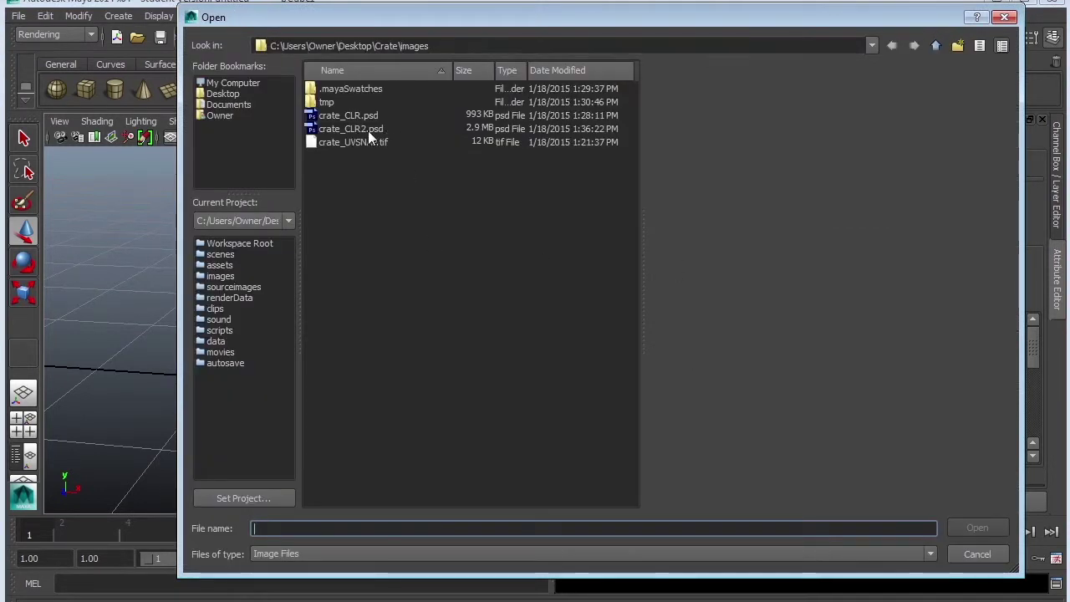
double_click(368, 131)
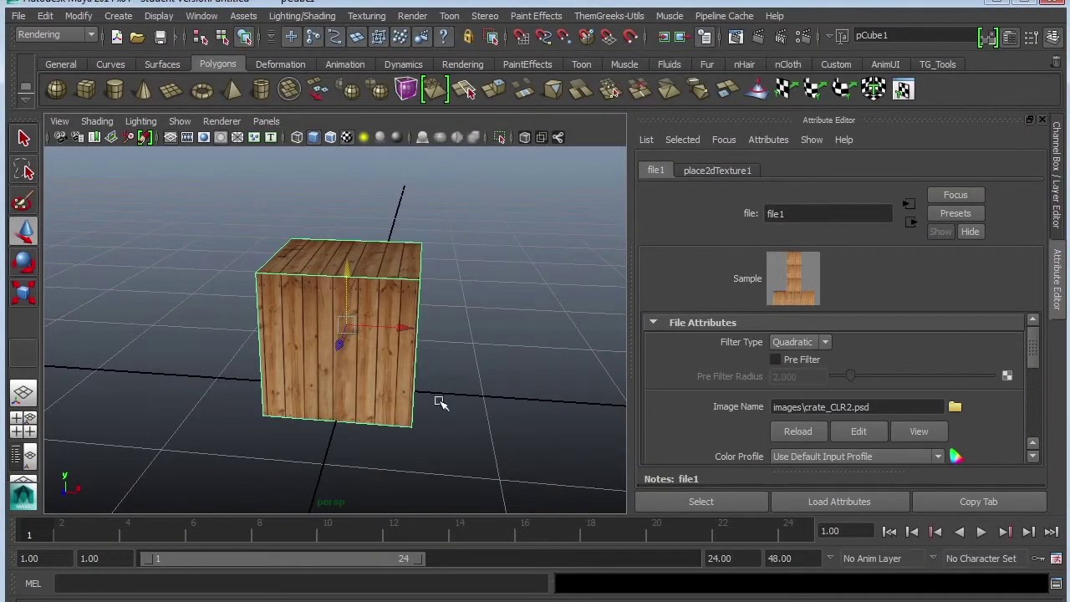
left_click_drag(334, 416, 351, 329)
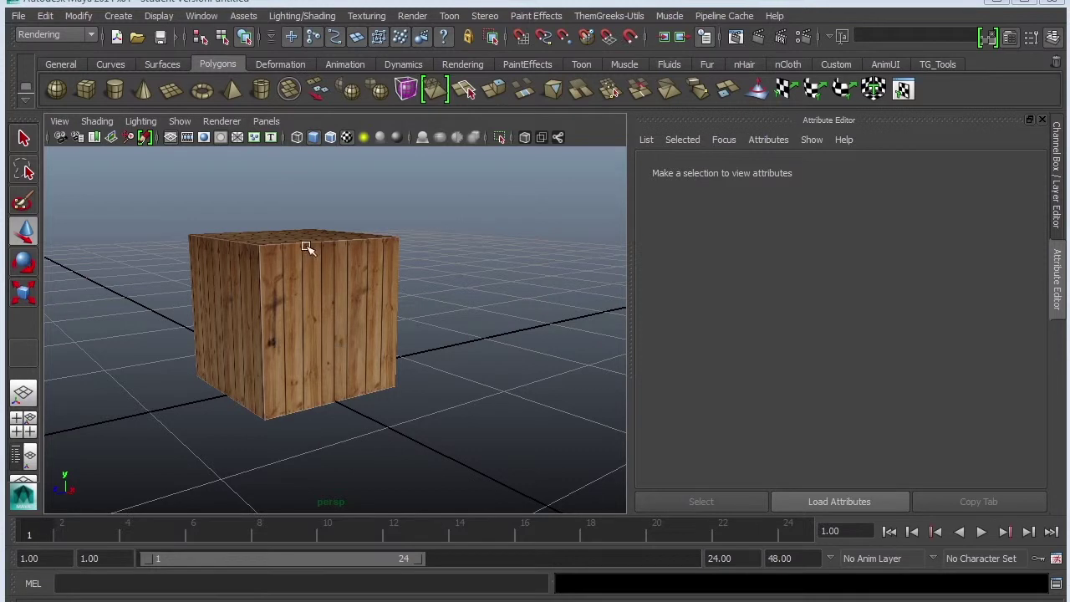
Step: Save the Maya scene as crateV1 in the Crate\scenes folder
left_click(18, 15)
left_click(50, 89)
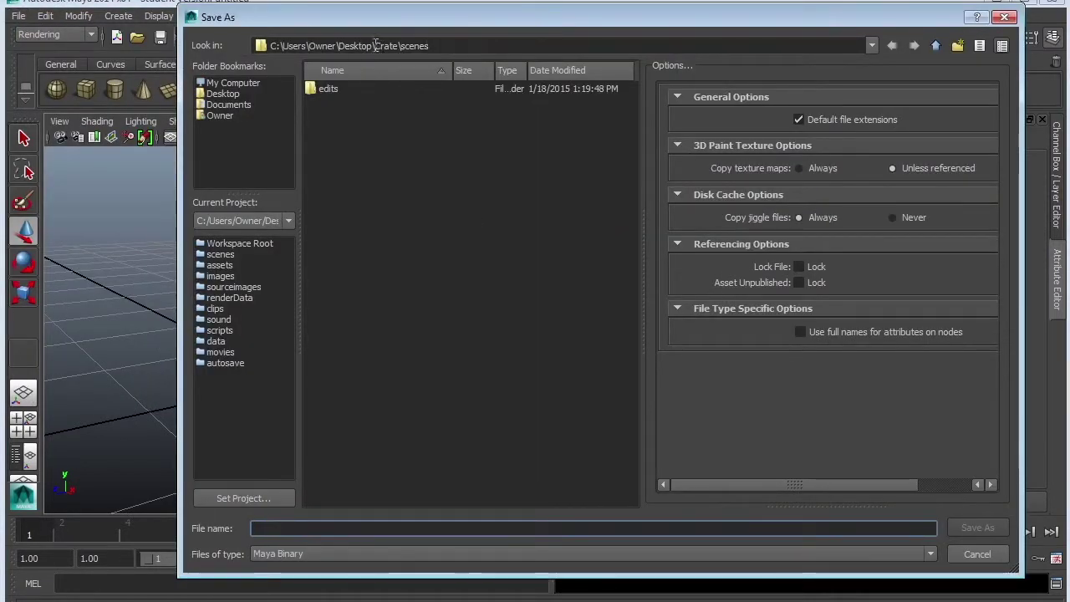
left_click_drag(374, 46, 479, 46)
left_click(460, 46)
left_click(479, 46)
left_click_drag(374, 46, 441, 46)
left_click(451, 47)
left_click(291, 527)
type("crat")
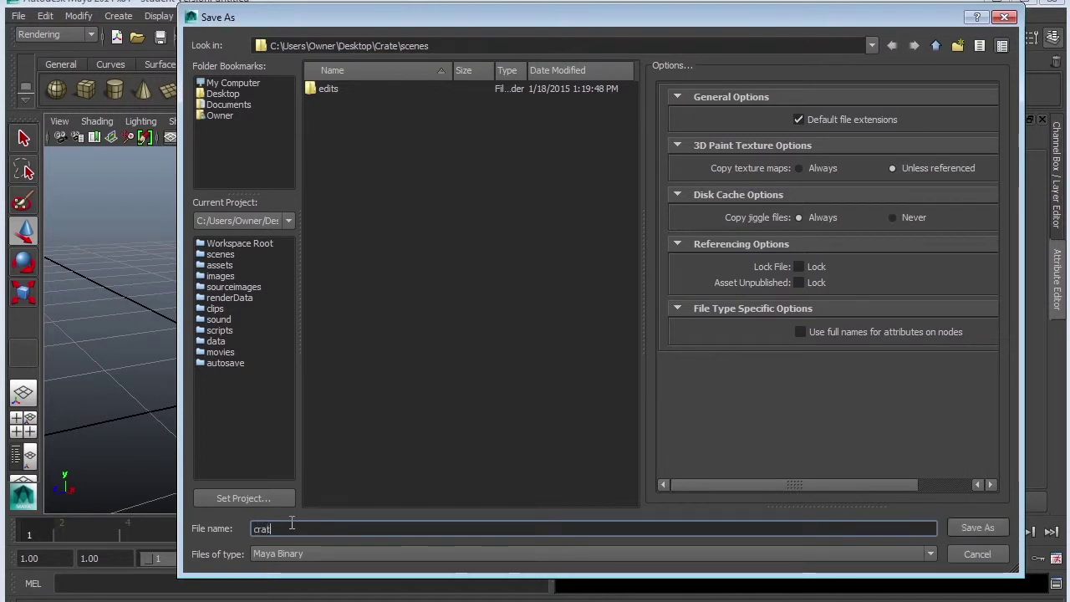
type("eV1")
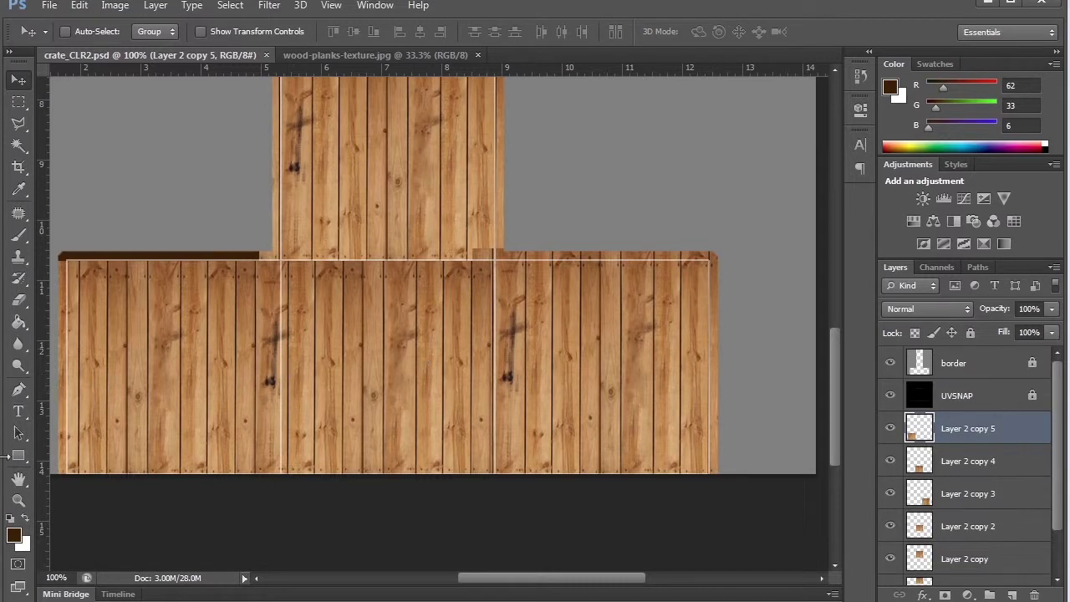
Step: Select layers from Layer 2 copy 5 down to Layer 2 and merge them with Ctrl+E
left_click(19, 500)
left_click(439, 320, "alt")
left_click(477, 313, "alt")
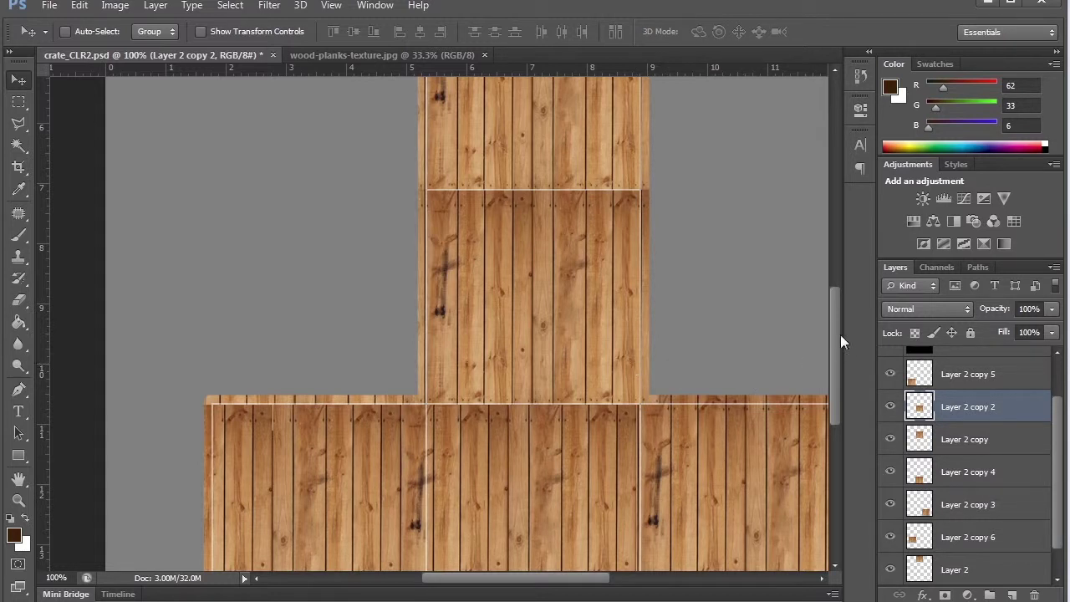
mouse_move(841, 336)
left_mouse_down()
mouse_move(842, 292)
mouse_move(842, 330)
left_mouse_up()
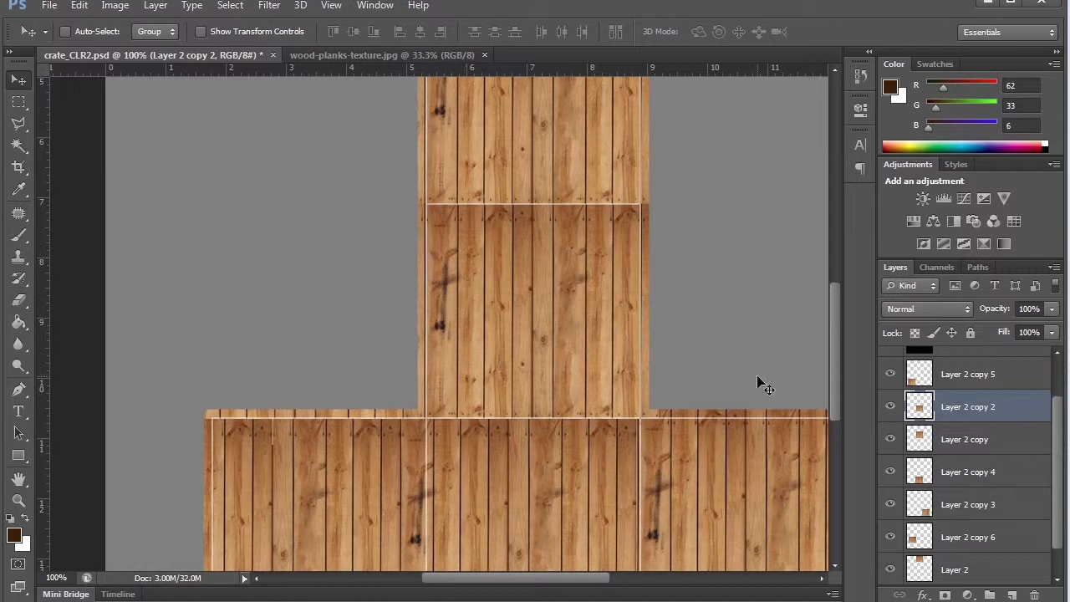
scroll(836, 368, "down", 2)
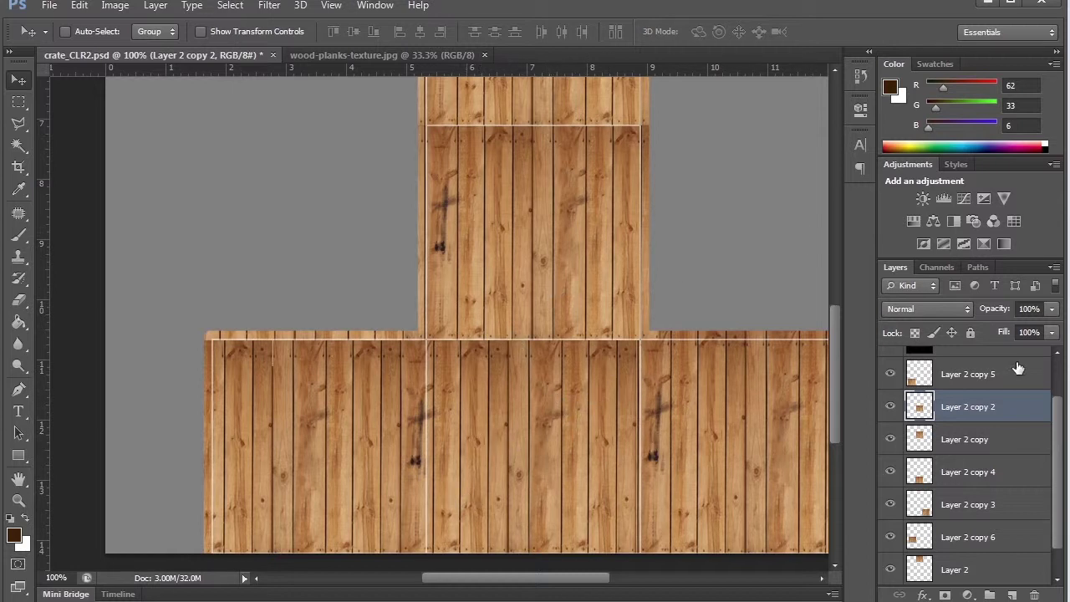
left_click(1007, 386)
left_click_drag(1061, 462, 1063, 525)
left_click(997, 543, "shift")
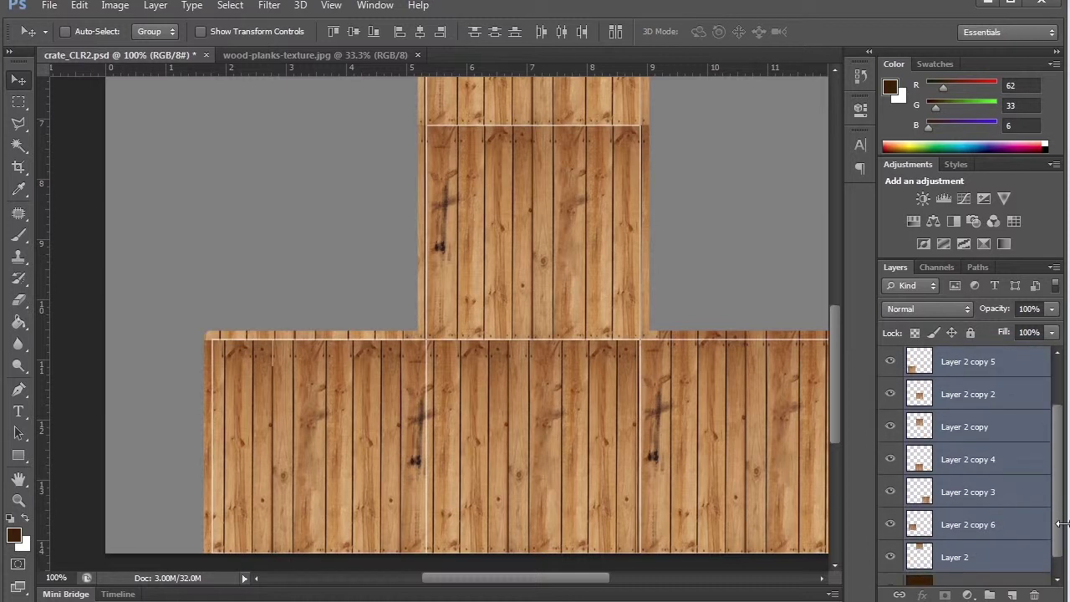
key("ctrl+e")
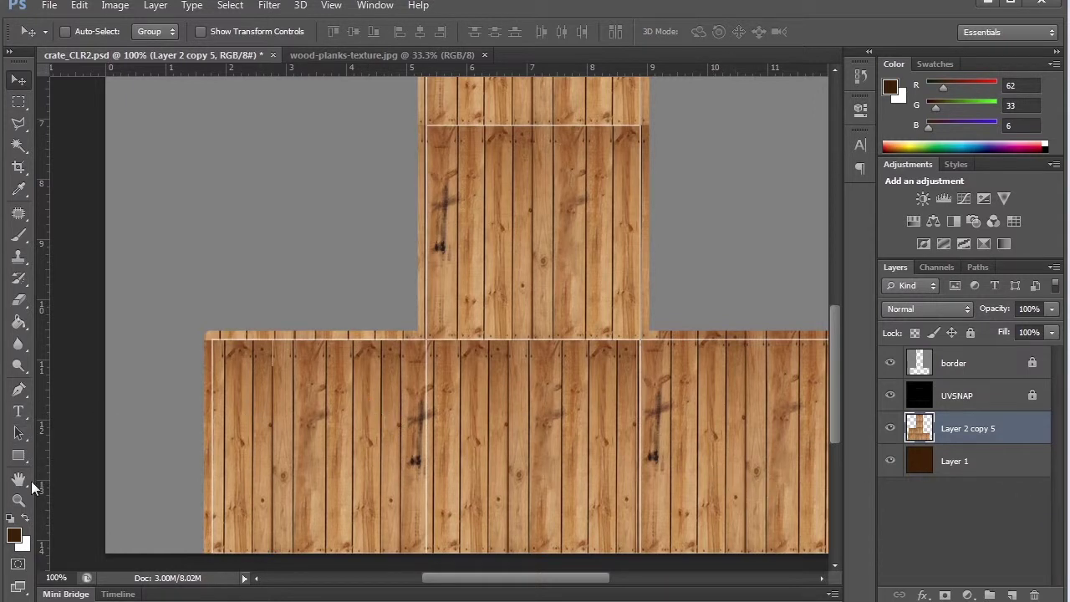
Step: Type FRAGILE on the lower crate panel, then enlarge it and tilt it upward about 16°
key("z")
key("ctrl+minus")
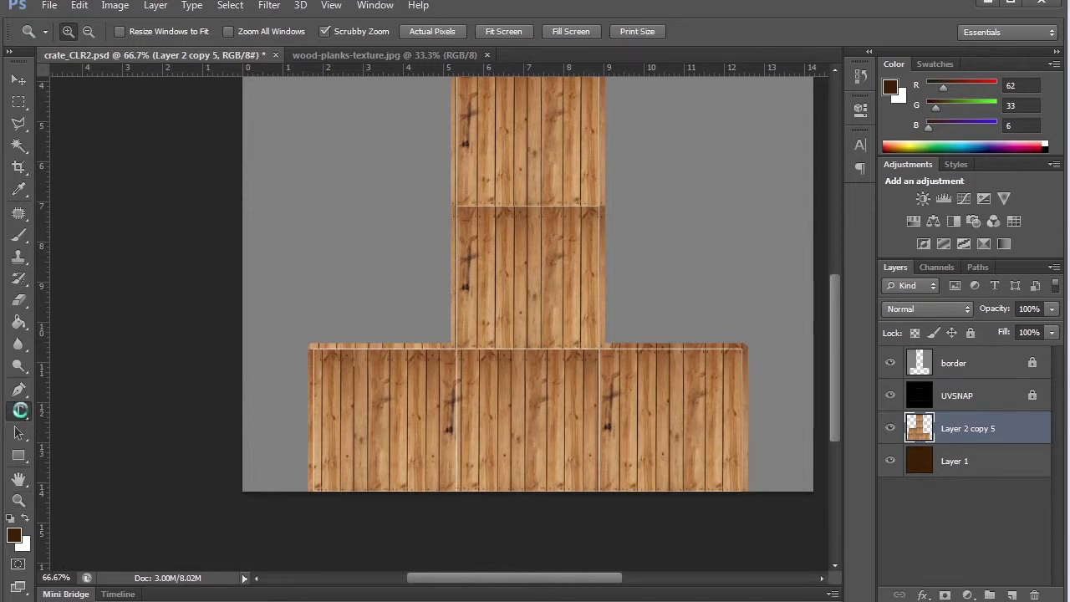
left_click(19, 412)
left_click(474, 418)
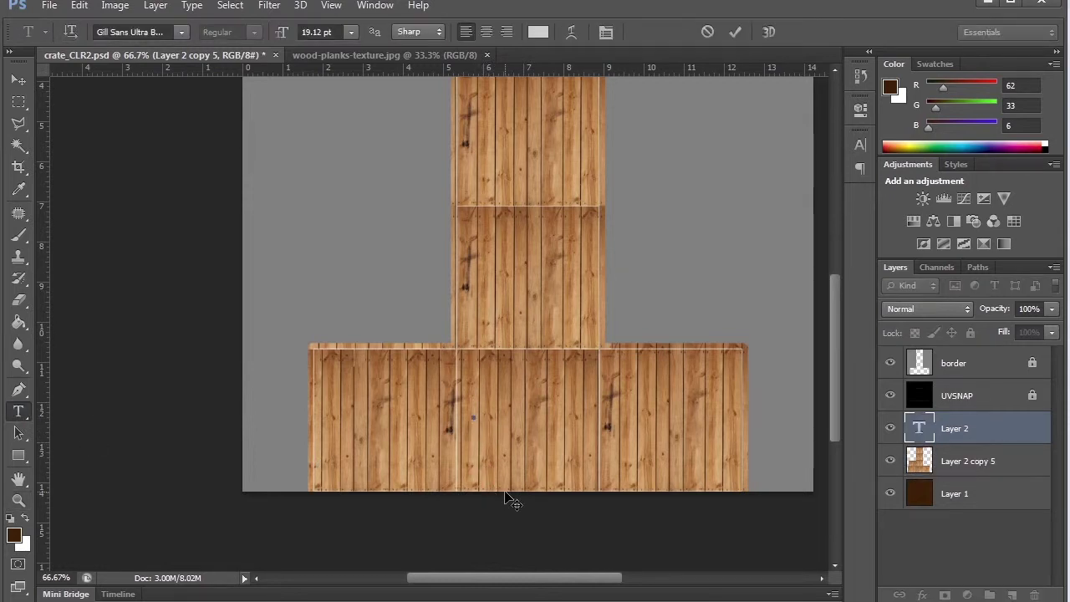
type("FRAGILE")
key("ctrl+Return")
key("ctrl+t")
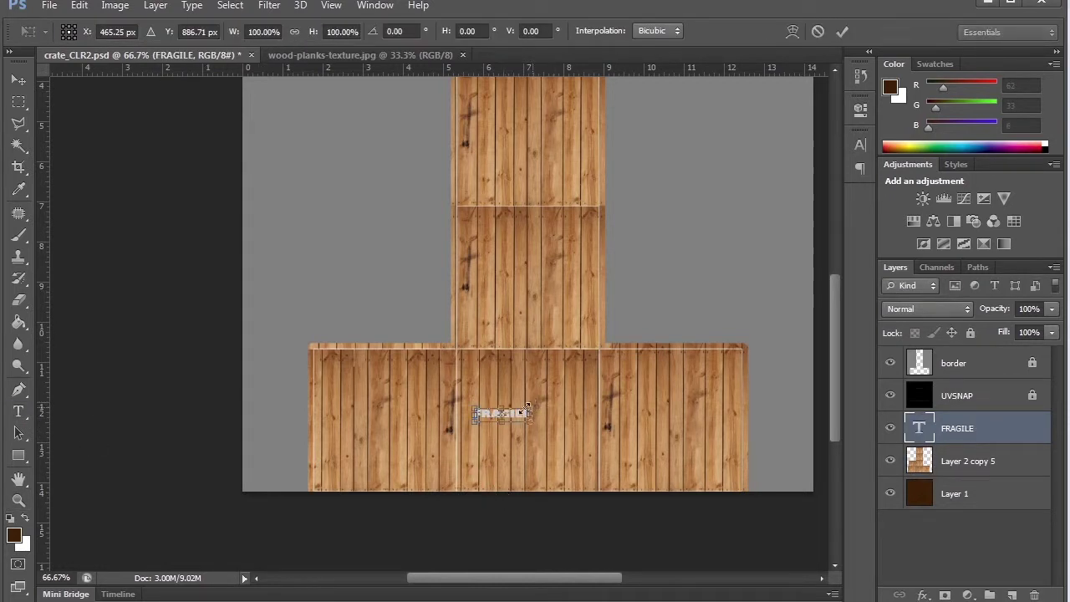
left_click_drag(531, 409, 558, 409)
left_click(17, 80)
left_click(521, 423)
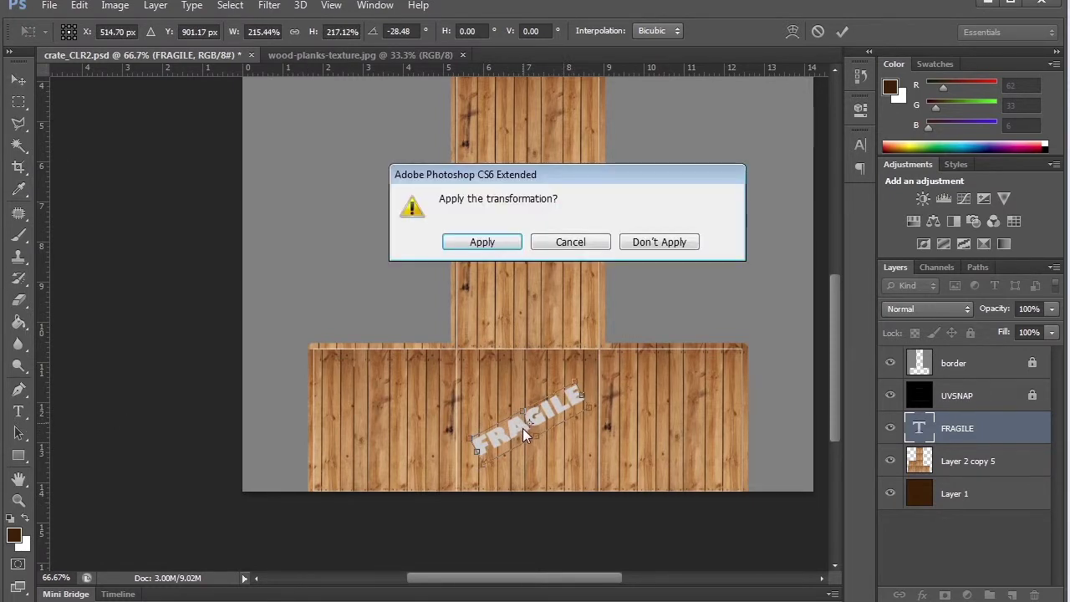
left_click(483, 242)
Step: Recolour all the FRAGILE letters a deep dark red
left_click(18, 408)
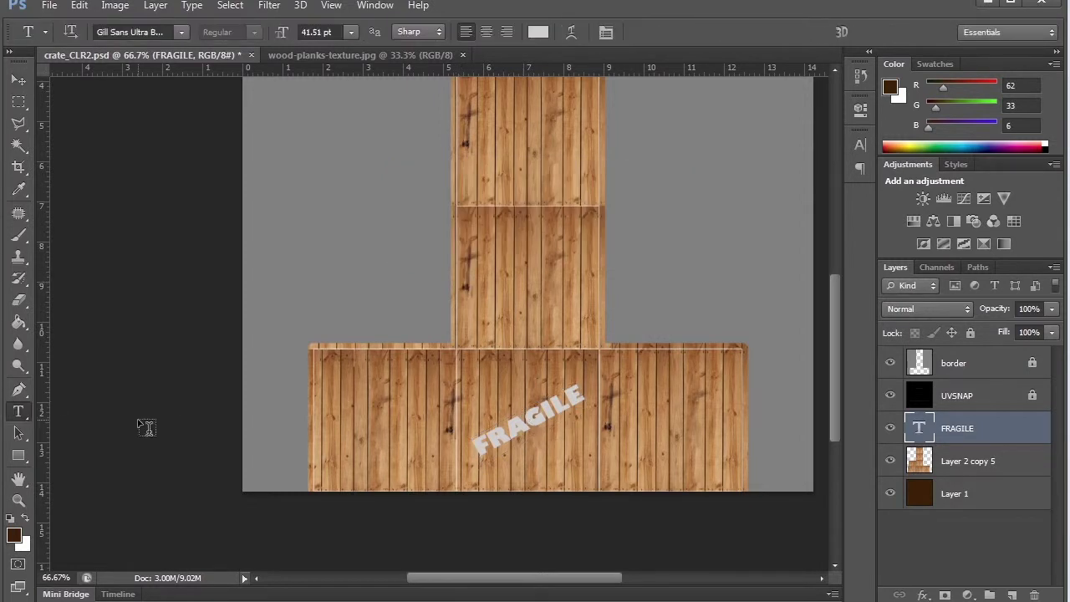
left_click(542, 418)
key("ctrl+a")
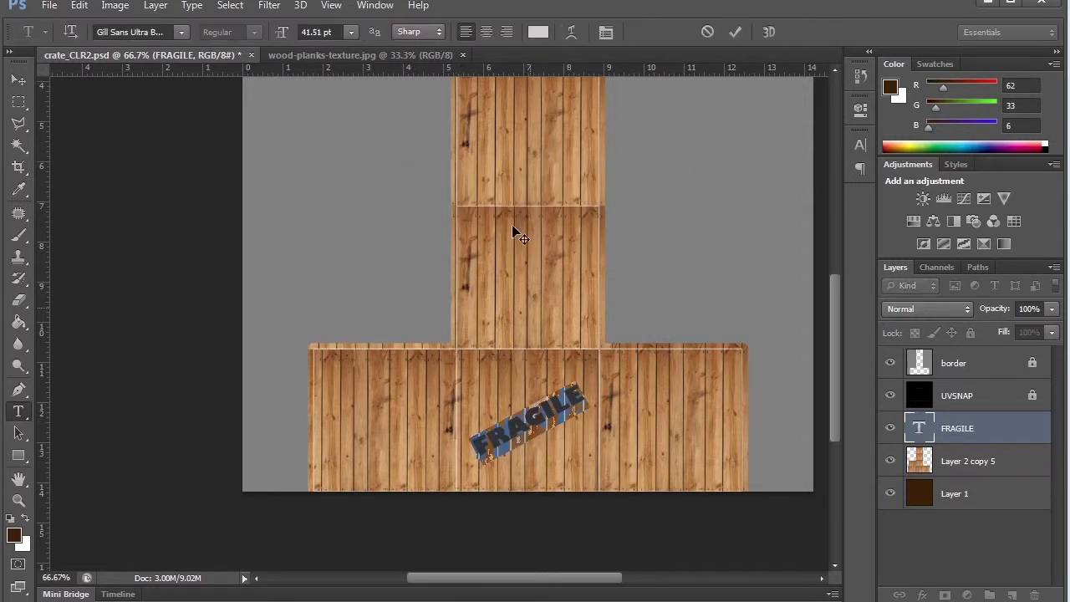
left_click(539, 32)
left_click_drag(547, 235, 585, 218)
left_click(588, 279)
left_click(547, 308)
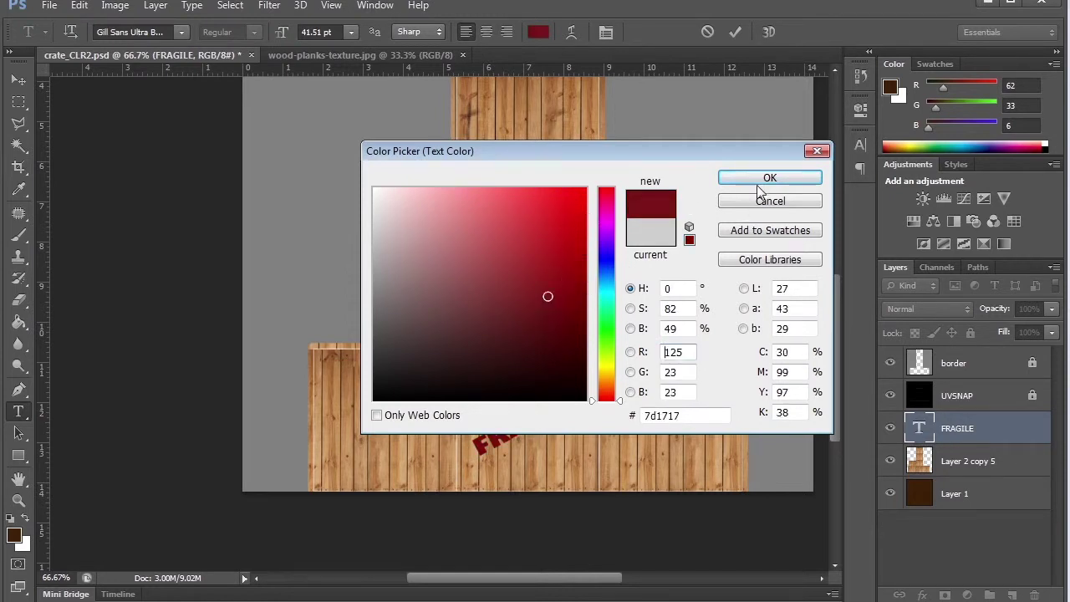
left_click(764, 179)
left_click(18, 80)
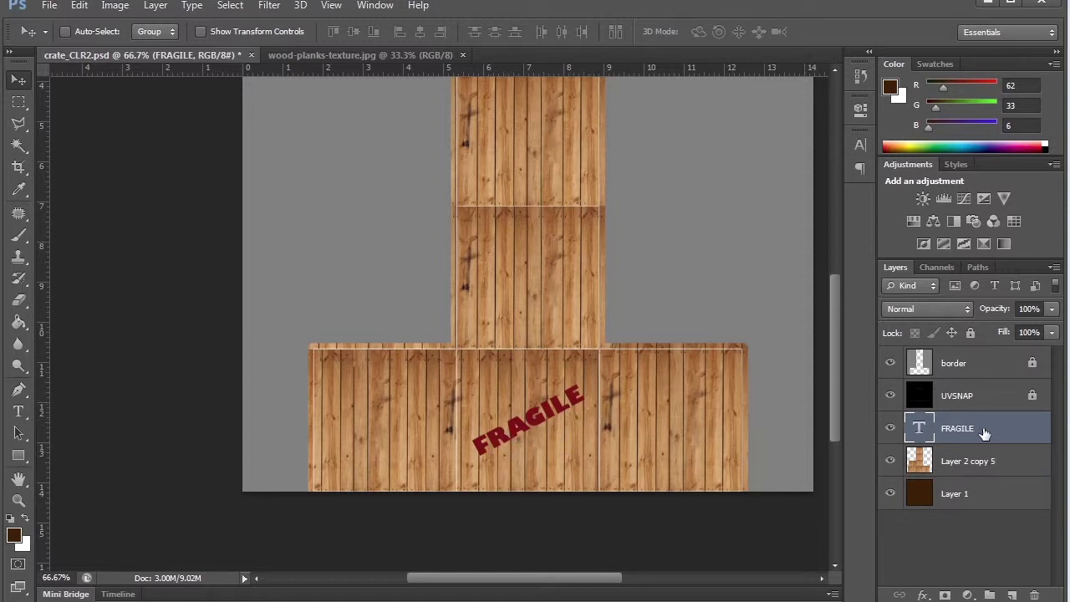
Step: Duplicate the FRAGILE layer, hide the original, and rasterize the FRAGILE copy layer
left_click_drag(985, 433, 1013, 595)
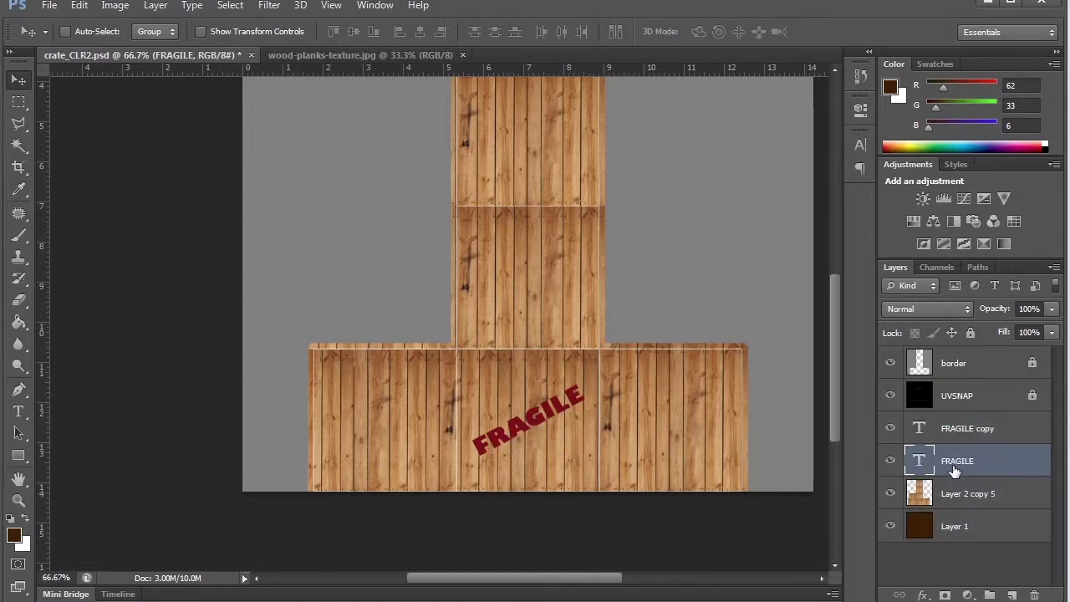
left_click(890, 462)
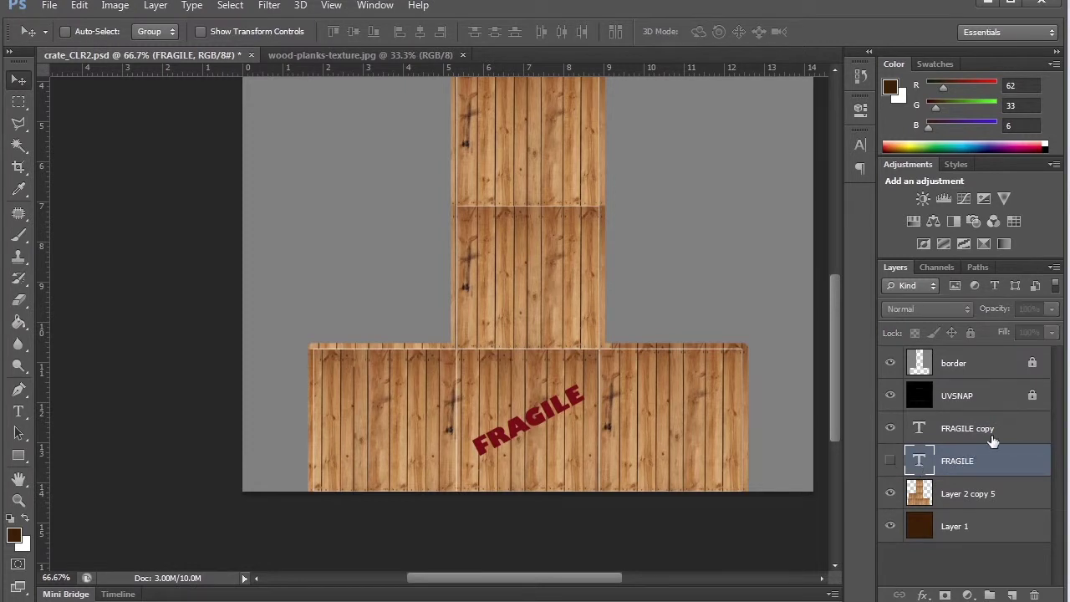
left_click(959, 440)
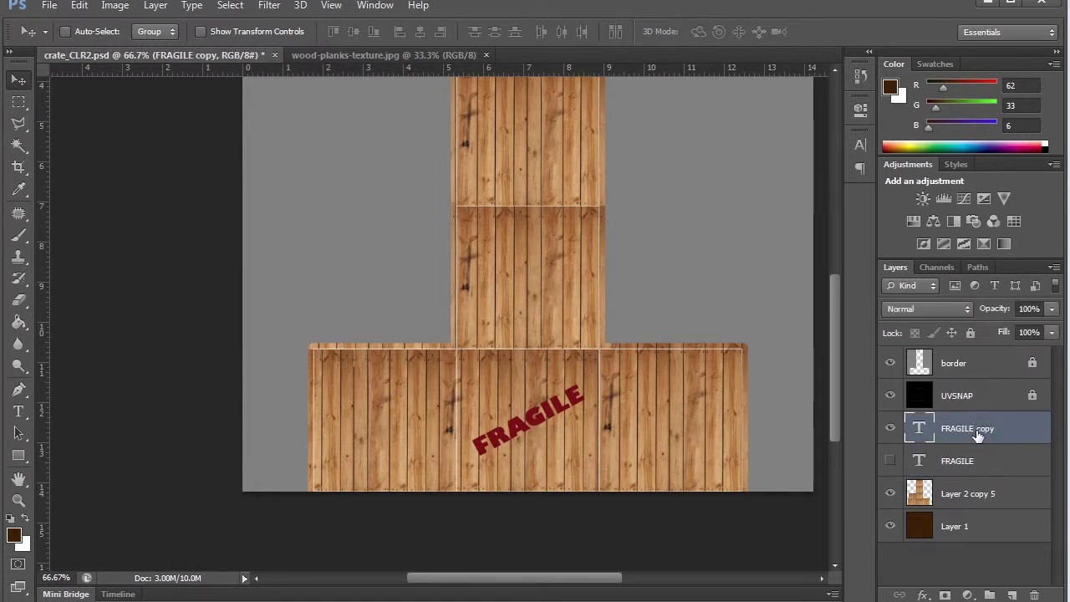
right_click(979, 430)
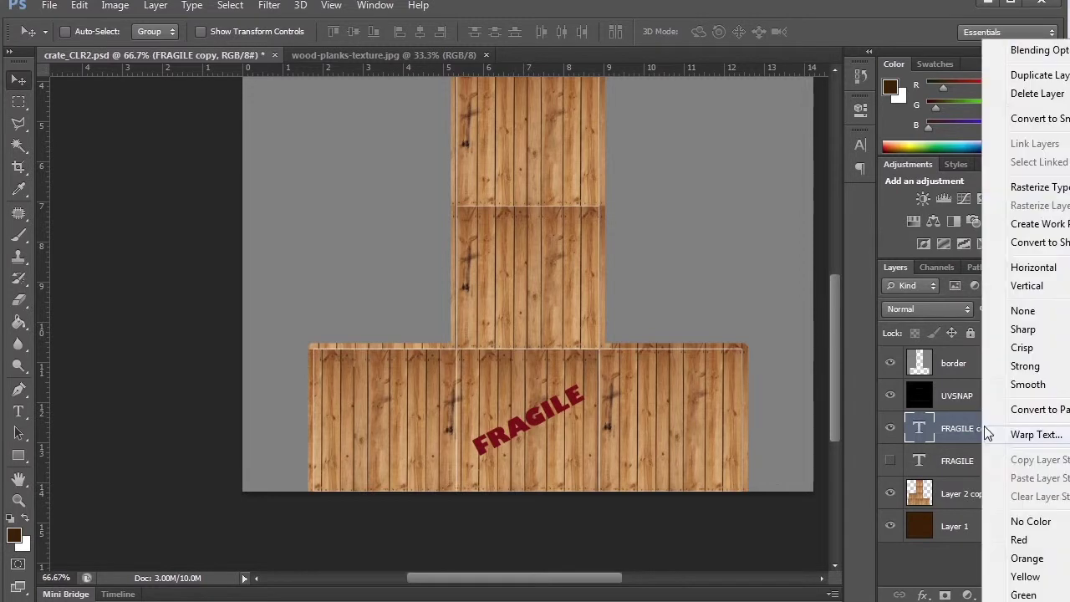
left_click(1045, 188)
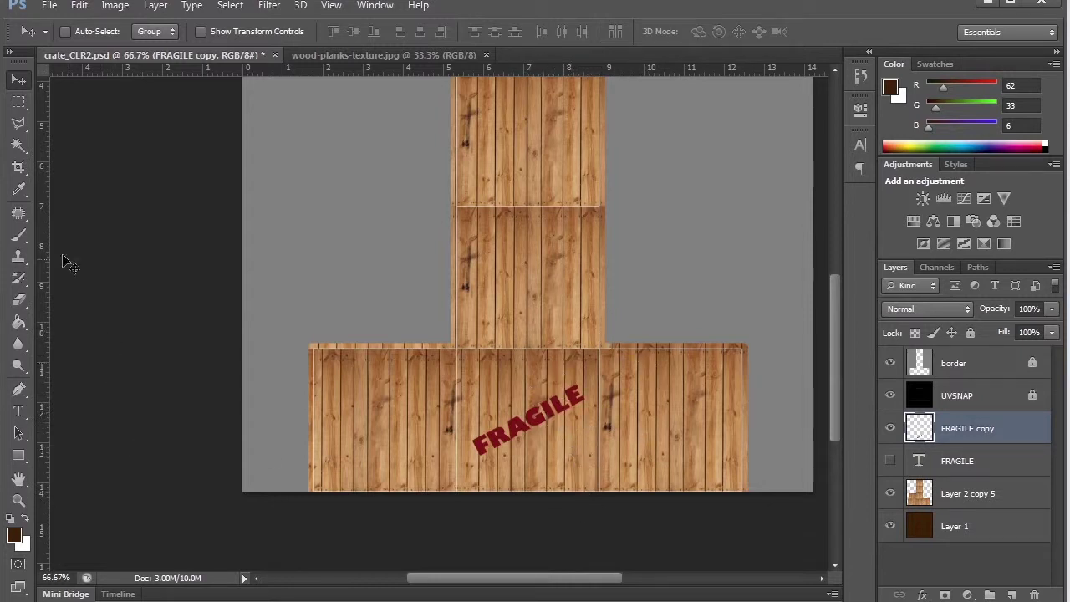
Step: Zoom in on FRAGILE and lighten patches of the lettering with the Dodge tool
left_click(20, 254)
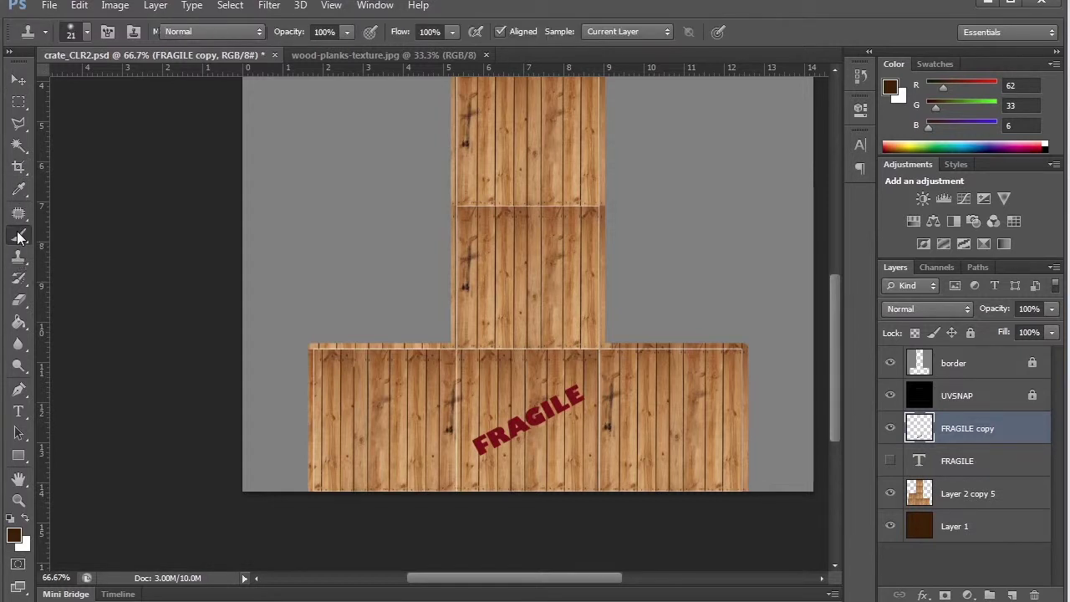
left_click(18, 236)
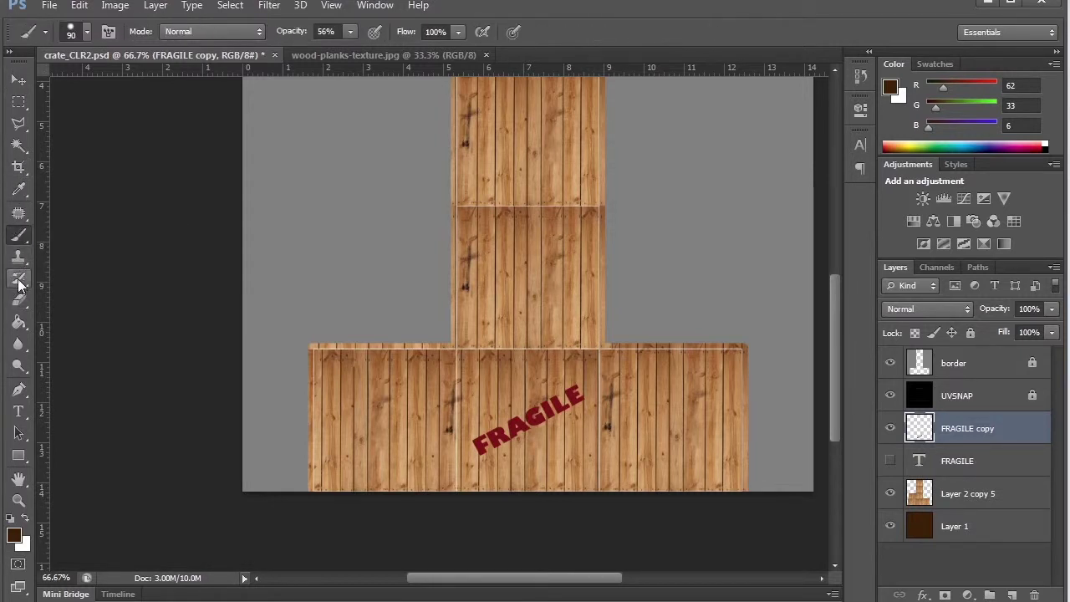
left_click(20, 344)
left_click(20, 365)
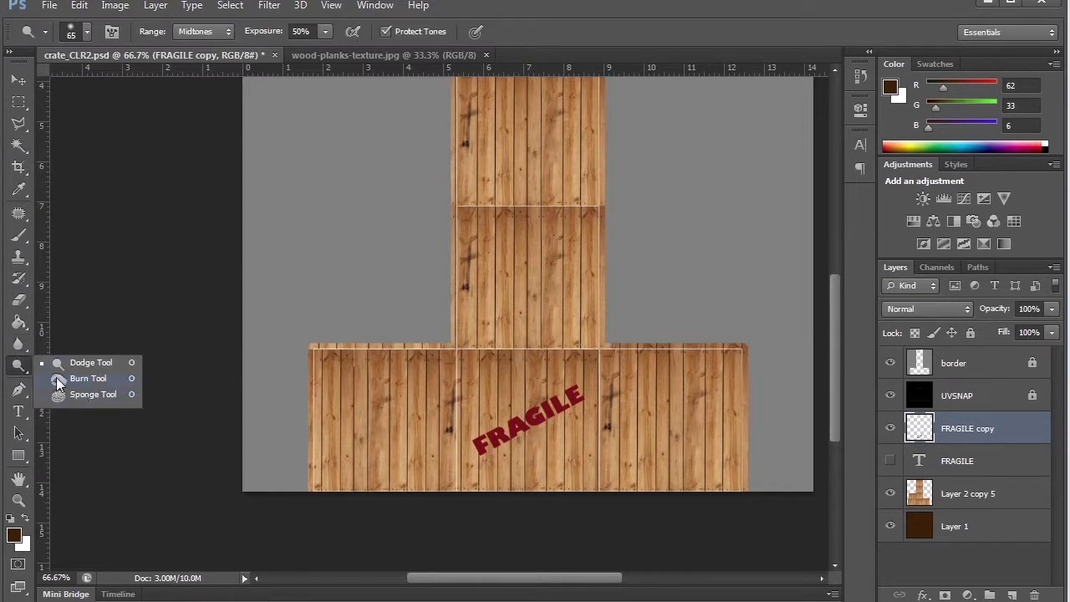
left_click(19, 502)
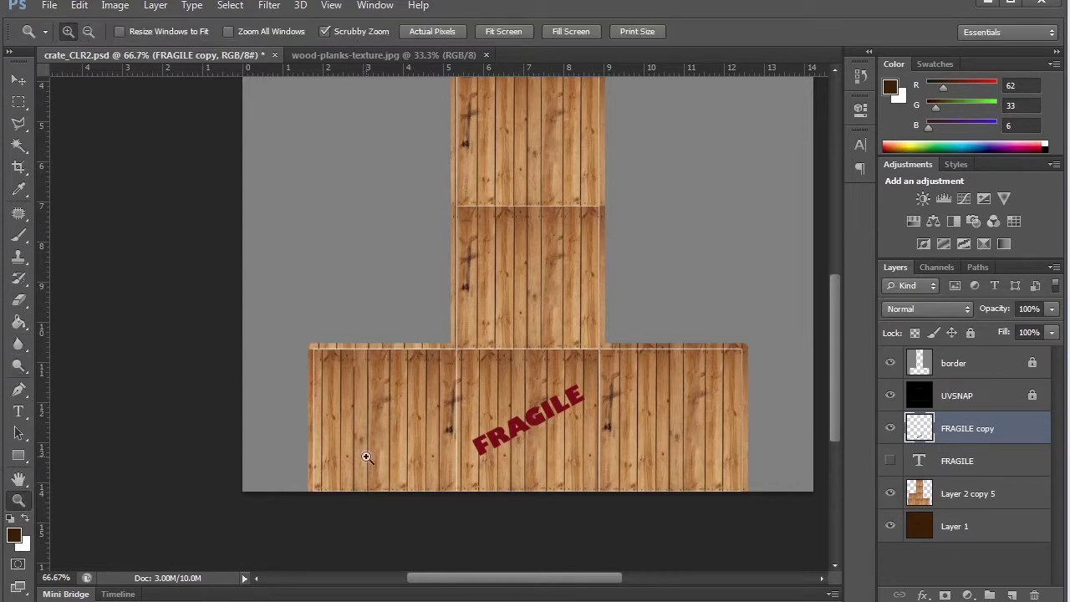
left_click(548, 432)
left_click(545, 431)
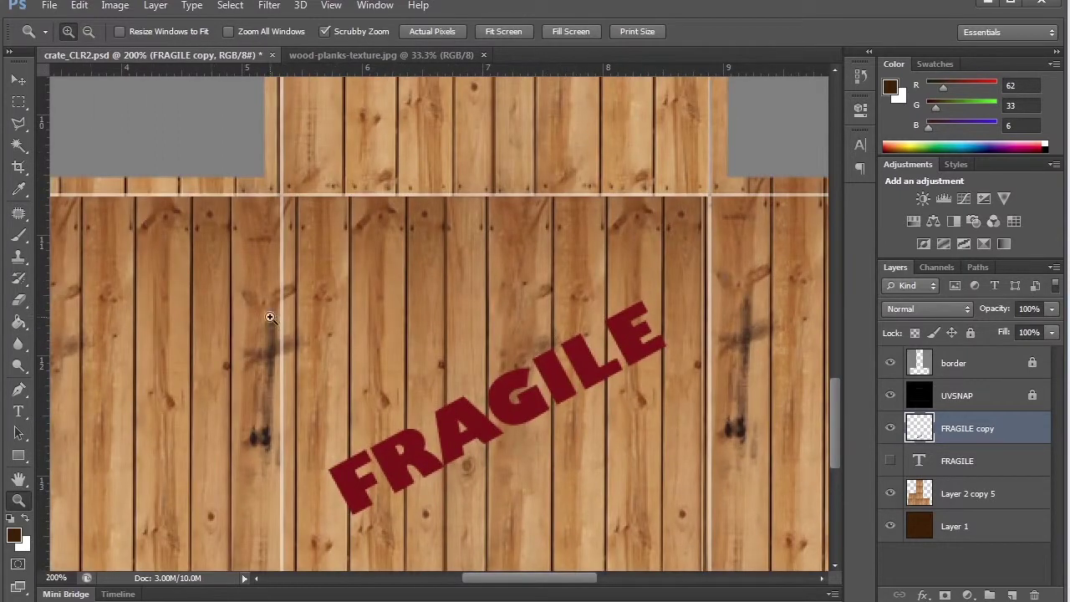
left_click(20, 366)
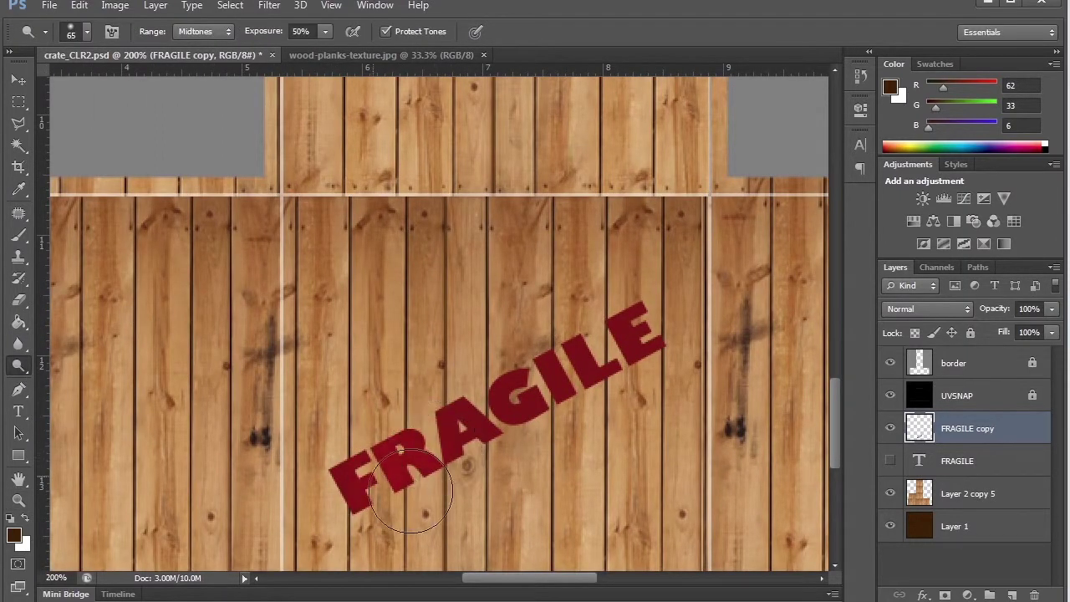
mouse_move(409, 494)
left_mouse_down()
mouse_move(399, 418)
mouse_move(377, 410)
mouse_move(544, 354)
mouse_move(588, 321)
mouse_move(598, 397)
left_mouse_up()
Step: Darken the F, R, A and the final E of FRAGILE with the Burn tool
left_click(35, 366)
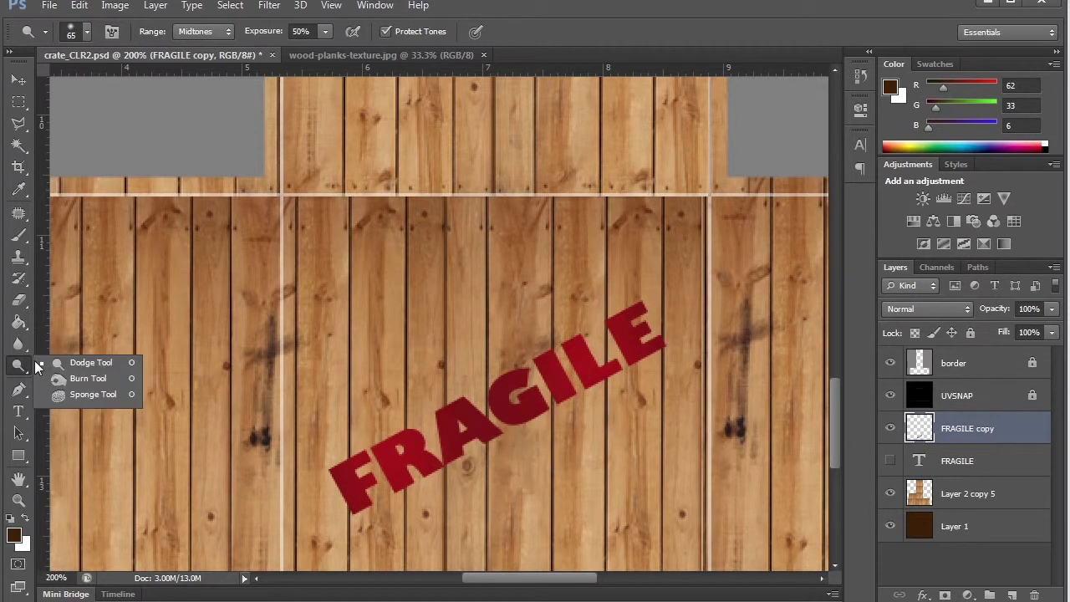
left_click(100, 366)
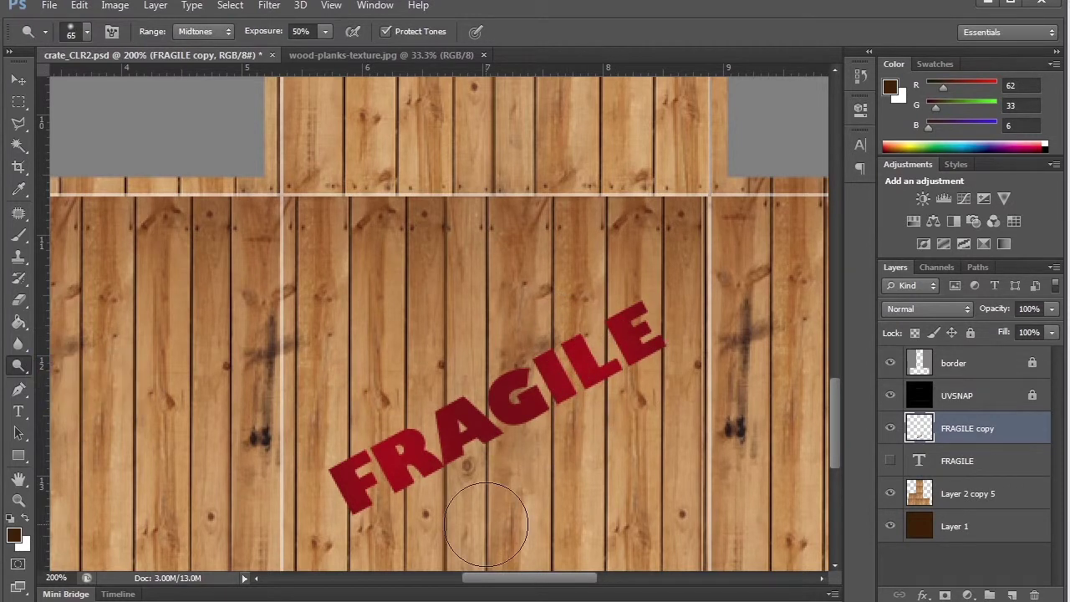
left_click(23, 372)
left_click(84, 380)
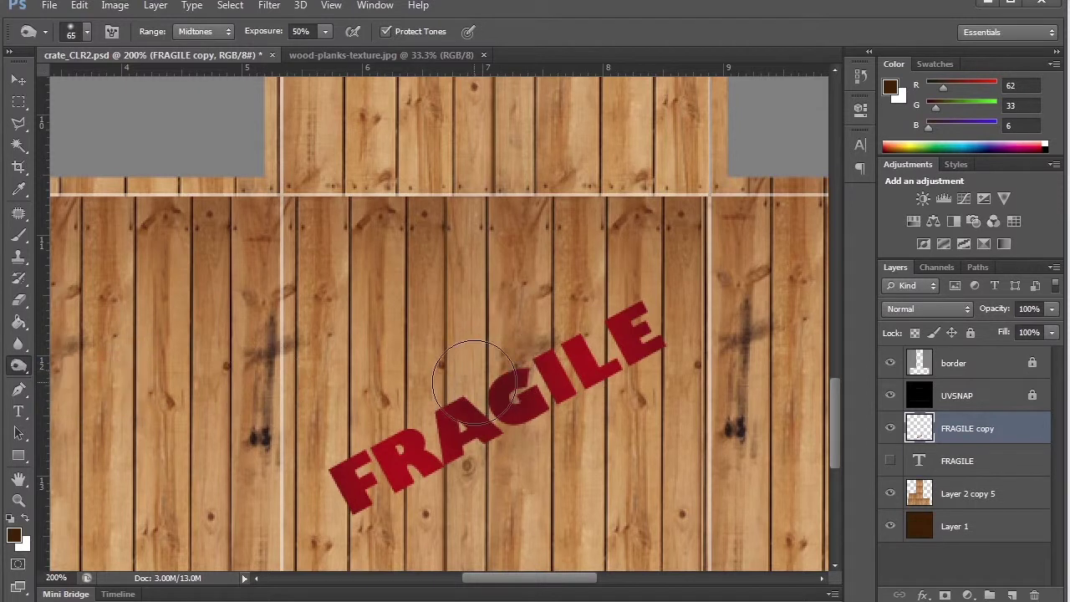
mouse_move(474, 383)
left_mouse_down()
mouse_move(395, 498)
mouse_move(318, 525)
mouse_move(390, 511)
mouse_move(364, 451)
left_mouse_up()
mouse_move(635, 335)
left_mouse_down()
mouse_move(645, 323)
mouse_move(658, 334)
mouse_move(648, 360)
left_mouse_up()
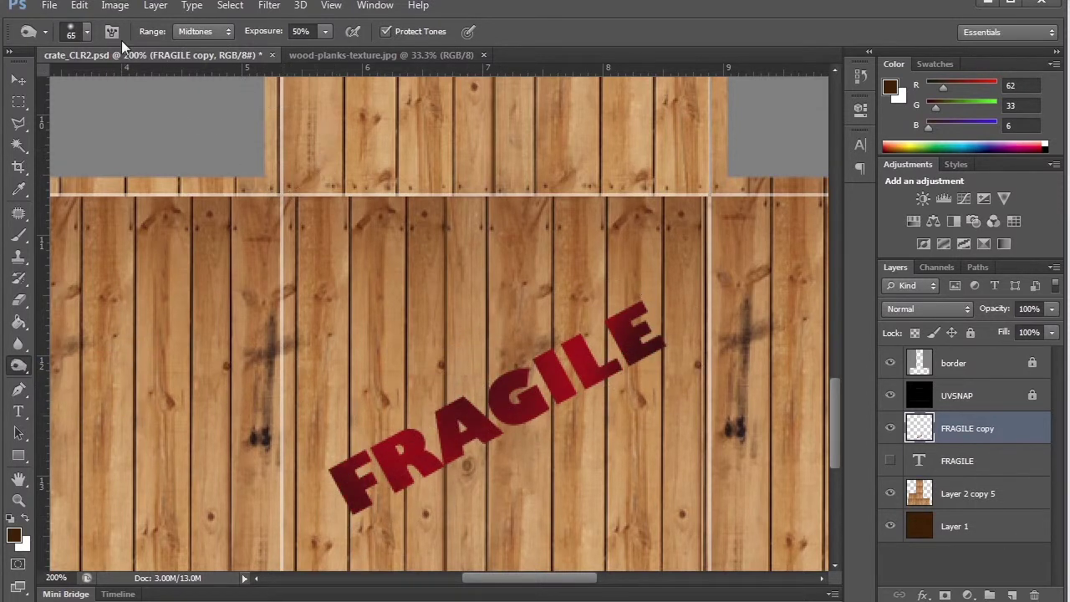
Step: Mottle and darken the FRAGILE letters using the 59 px scatter brush tip
left_click(87, 35)
left_click_drag(191, 174, 191, 203)
left_click(117, 219)
key("Return")
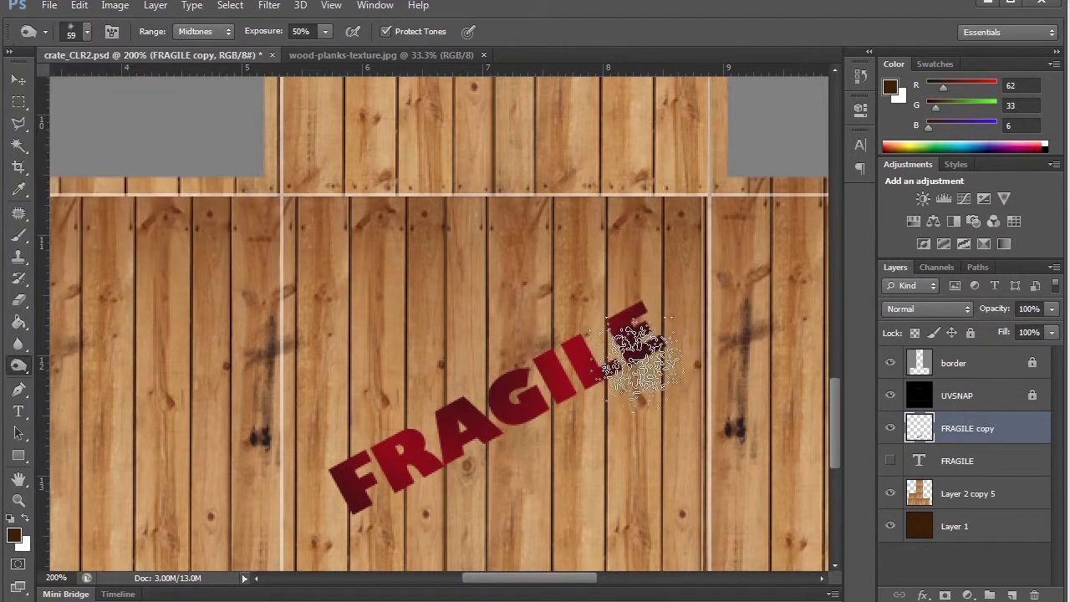
mouse_move(577, 387)
left_mouse_down()
mouse_move(545, 394)
mouse_move(571, 408)
mouse_move(416, 500)
mouse_move(424, 450)
mouse_move(416, 480)
mouse_move(482, 471)
mouse_move(328, 506)
left_mouse_up()
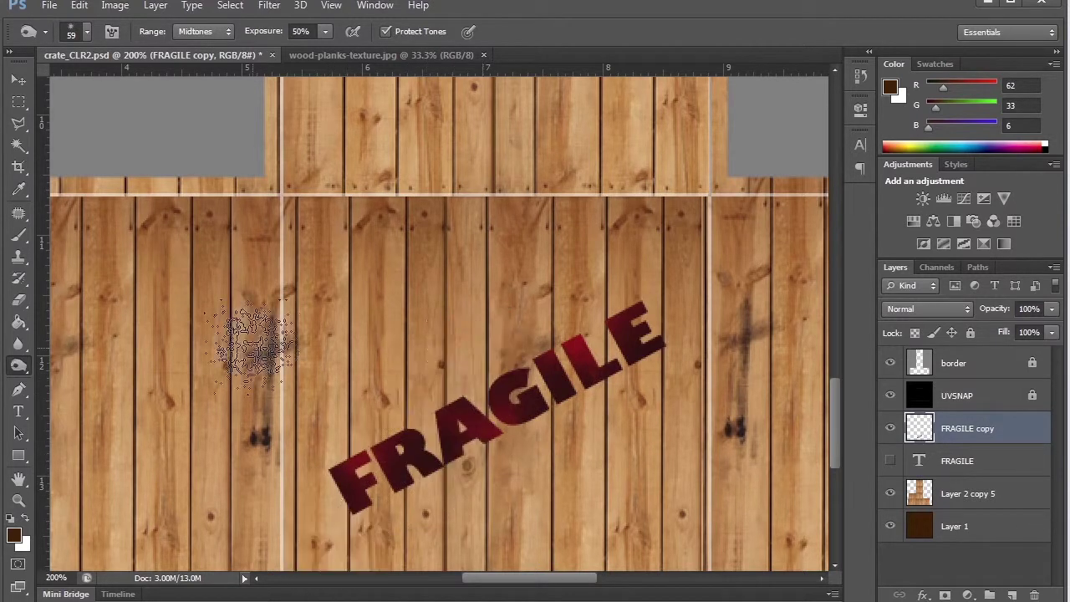
Step: Switch to the larger 90 px brush tip and reselect the Burn tool
left_click(87, 34)
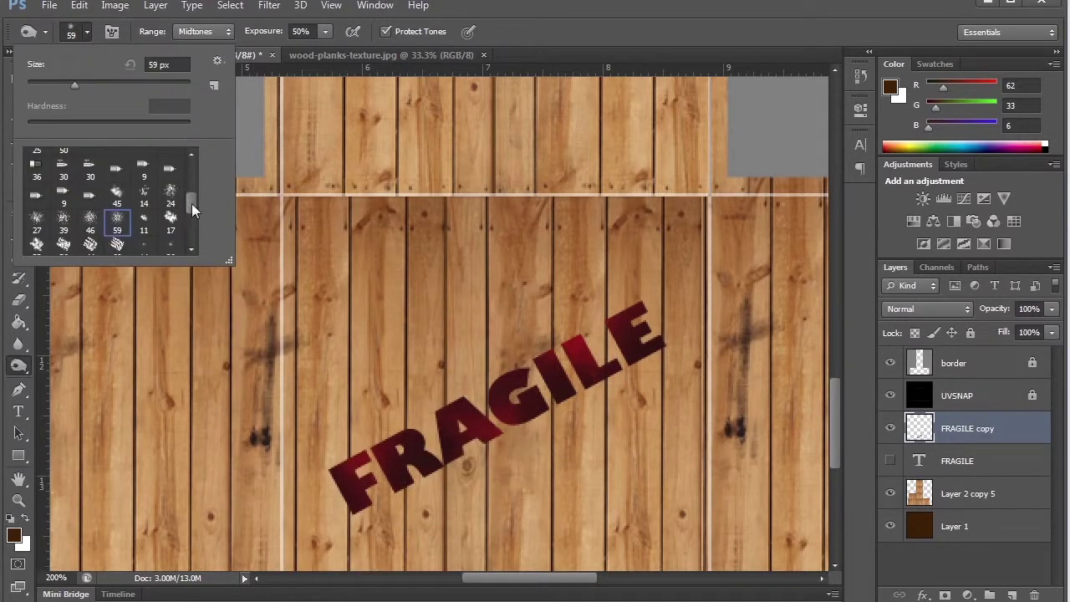
scroll(191, 209, "down", 3)
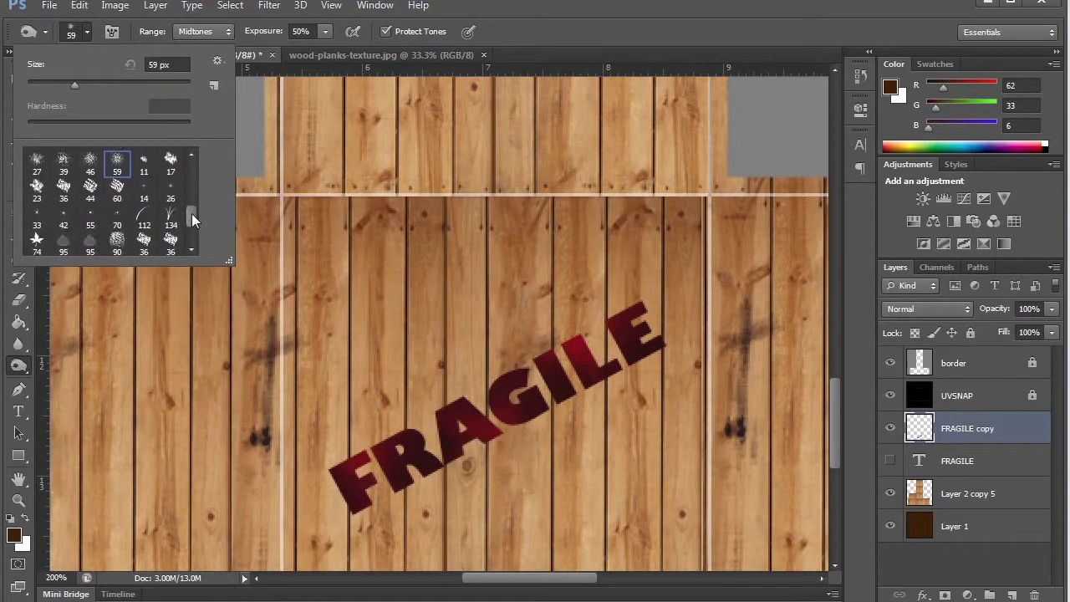
left_click(117, 236)
left_click(535, 439)
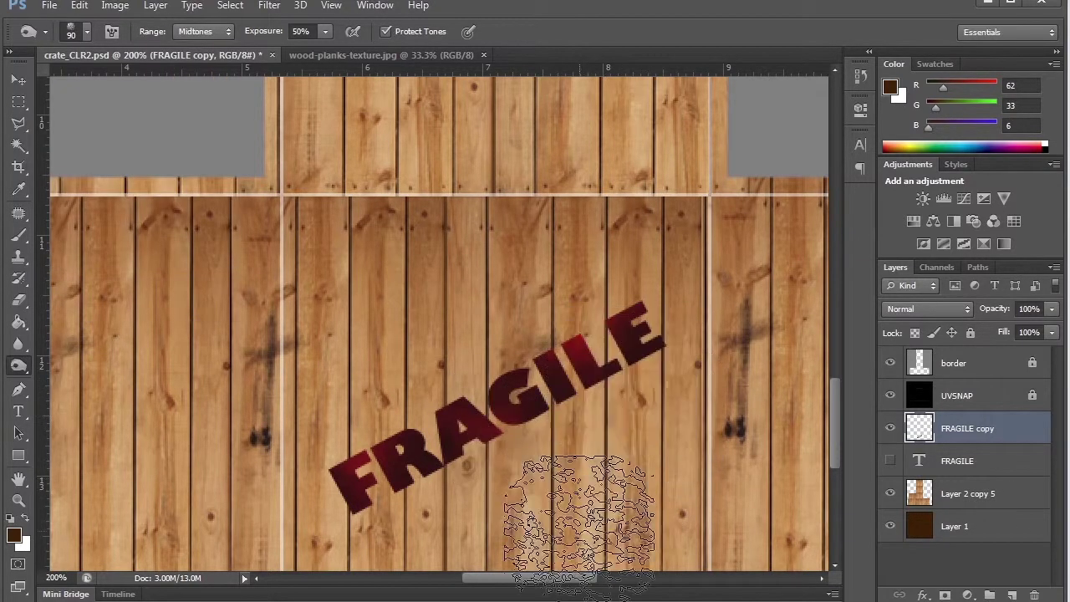
right_click(38, 368)
left_click(92, 373)
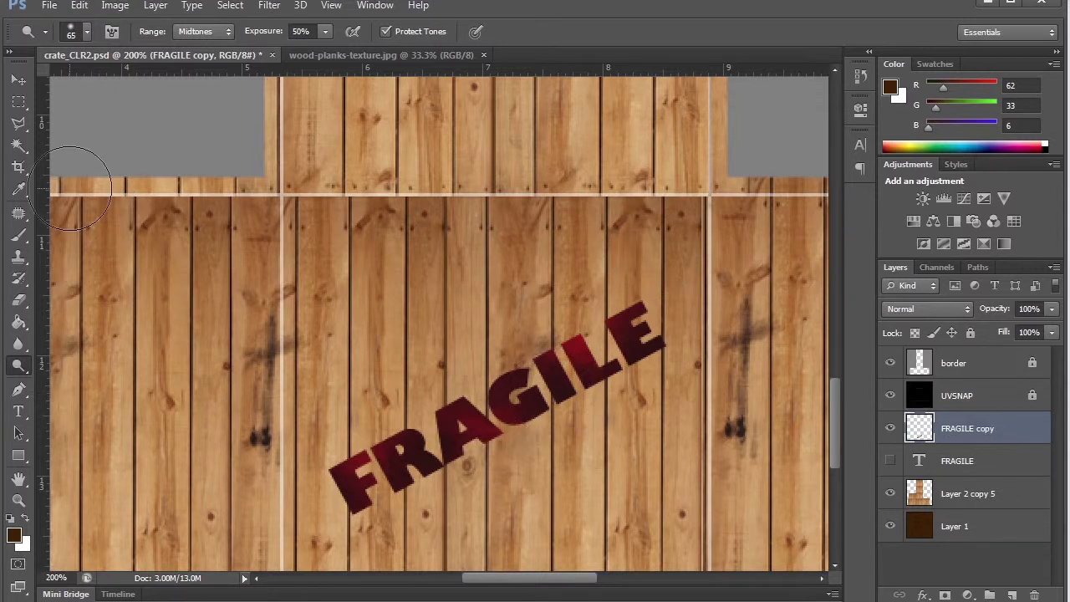
left_click(20, 300)
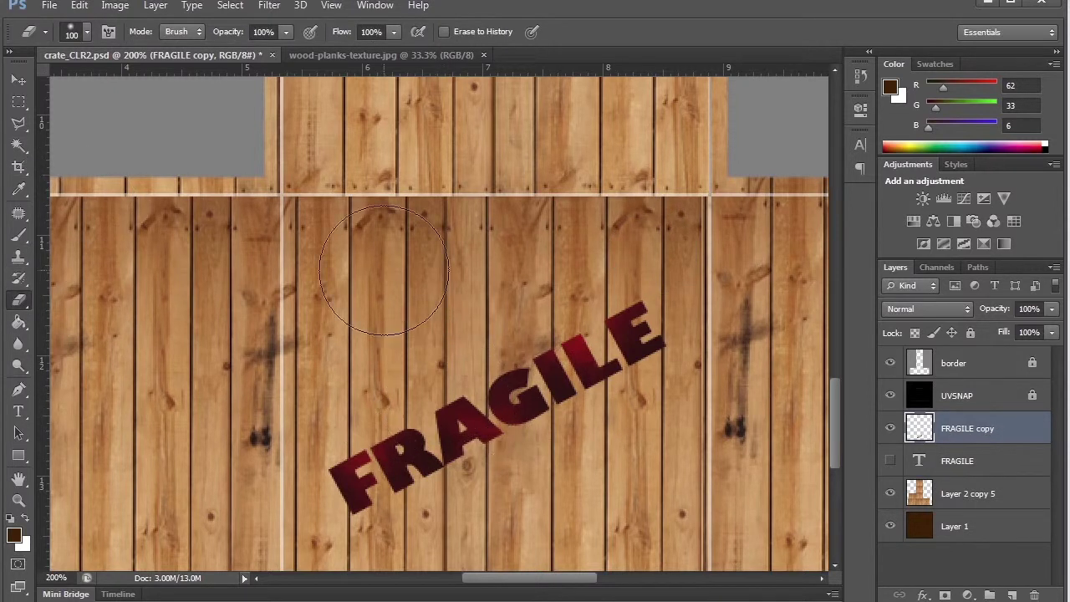
left_click(87, 33)
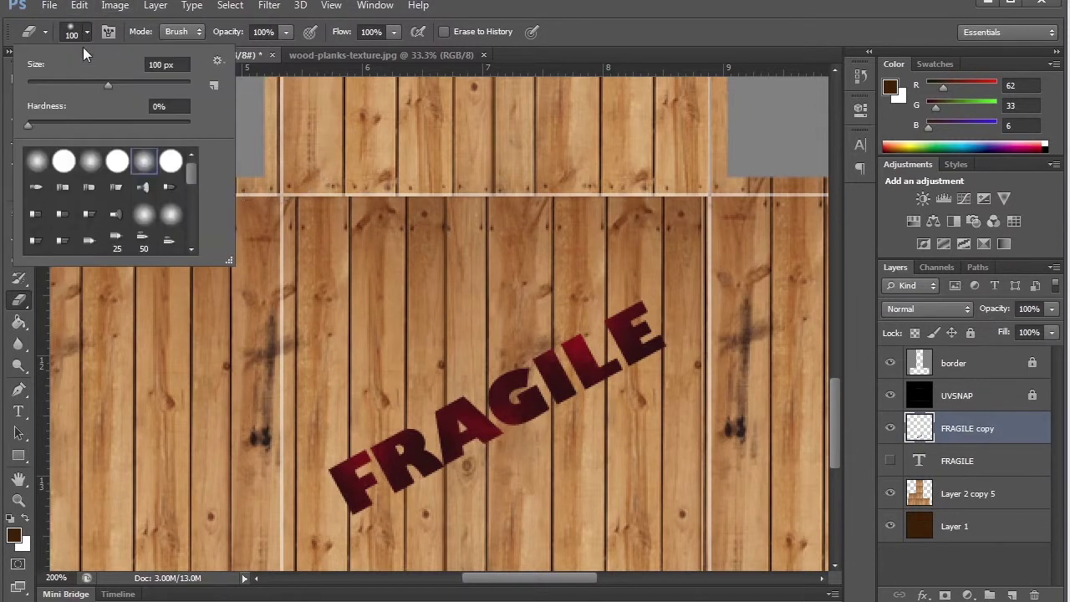
left_click_drag(193, 173, 189, 200)
left_click(174, 208)
mouse_move(495, 378)
left_mouse_down()
mouse_move(555, 373)
mouse_move(443, 460)
mouse_move(418, 569)
left_mouse_up()
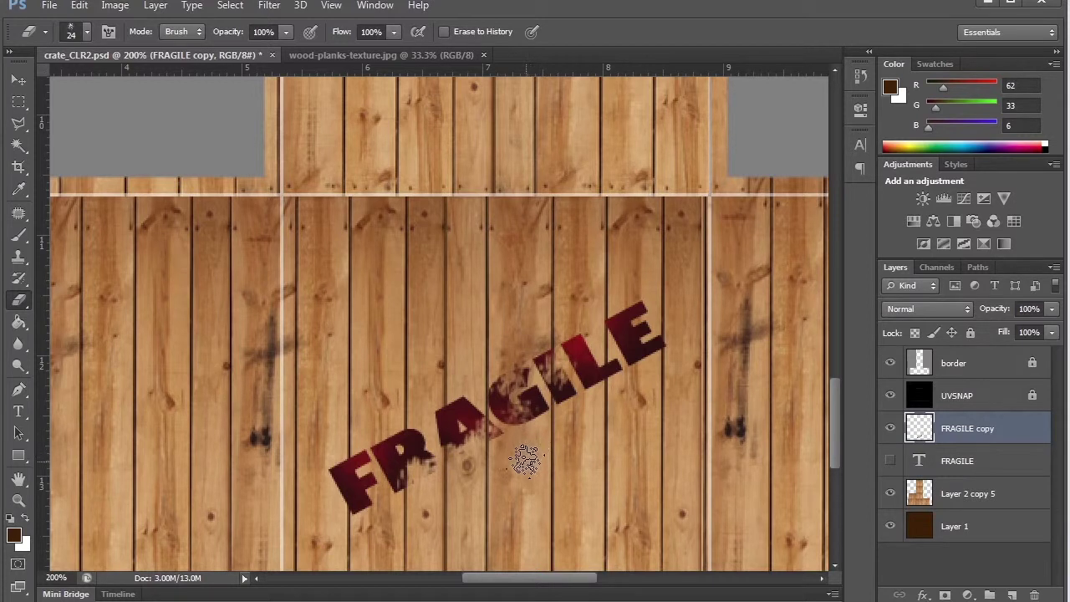
key("ctrl+z")
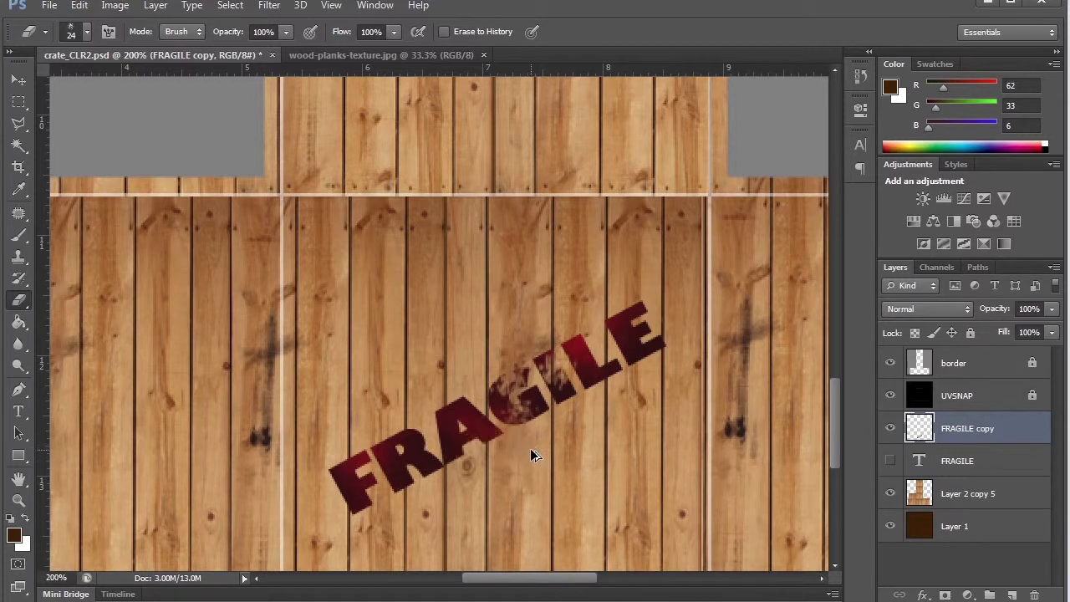
key("ctrl+alt+z")
key("ctrl+alt+z")
key("ctrl+alt+z")
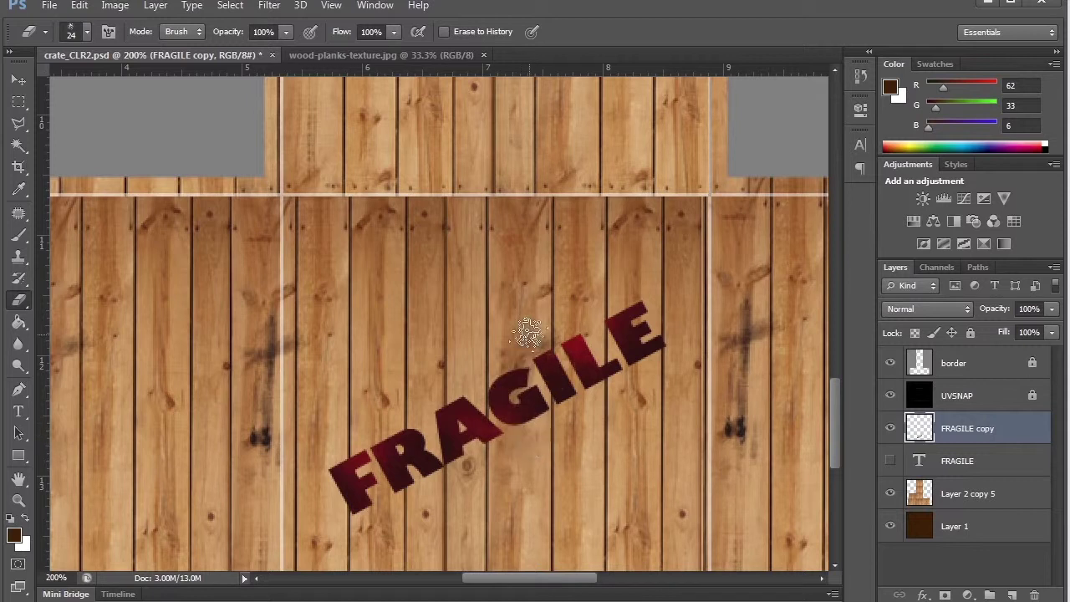
Step: Rename the rasterized FRAGILE copy layer to FRAGILE RAZ and attach a layer mask
double_click(988, 429)
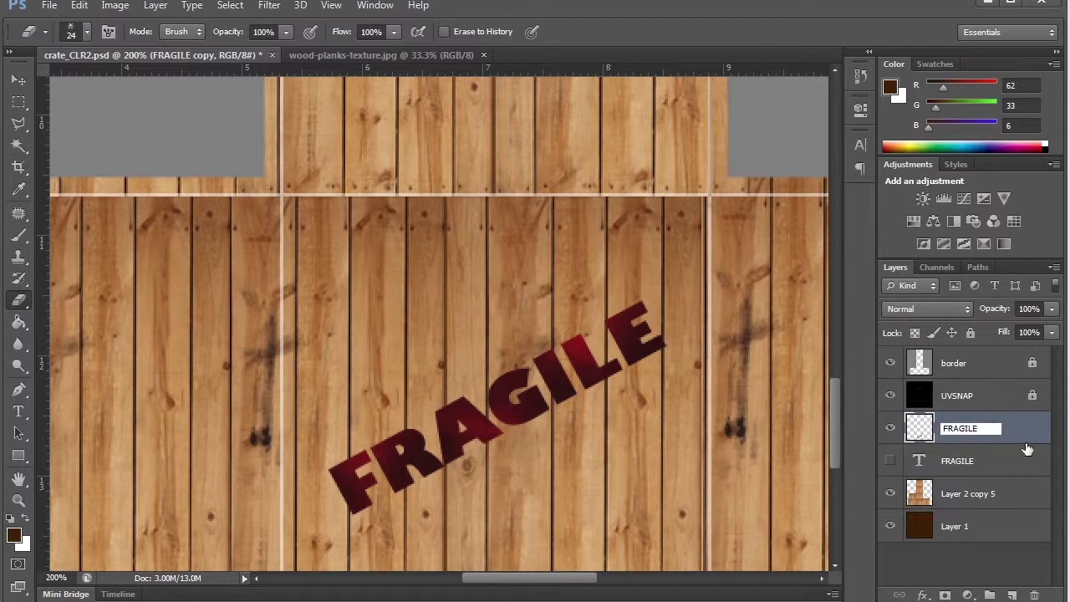
type("FRAGILE RAZ")
key("Return")
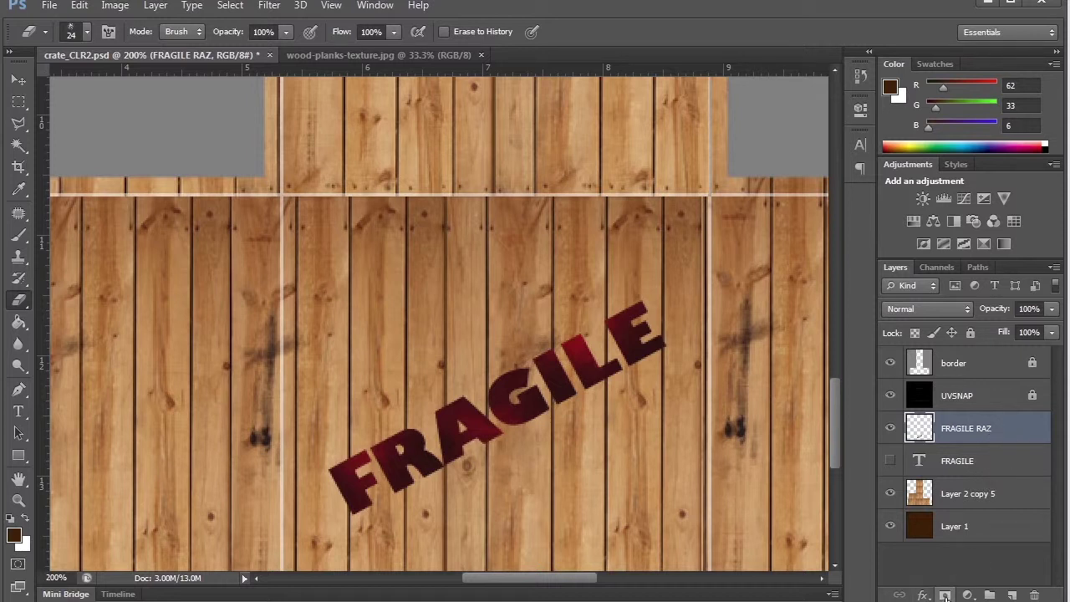
left_click(945, 594)
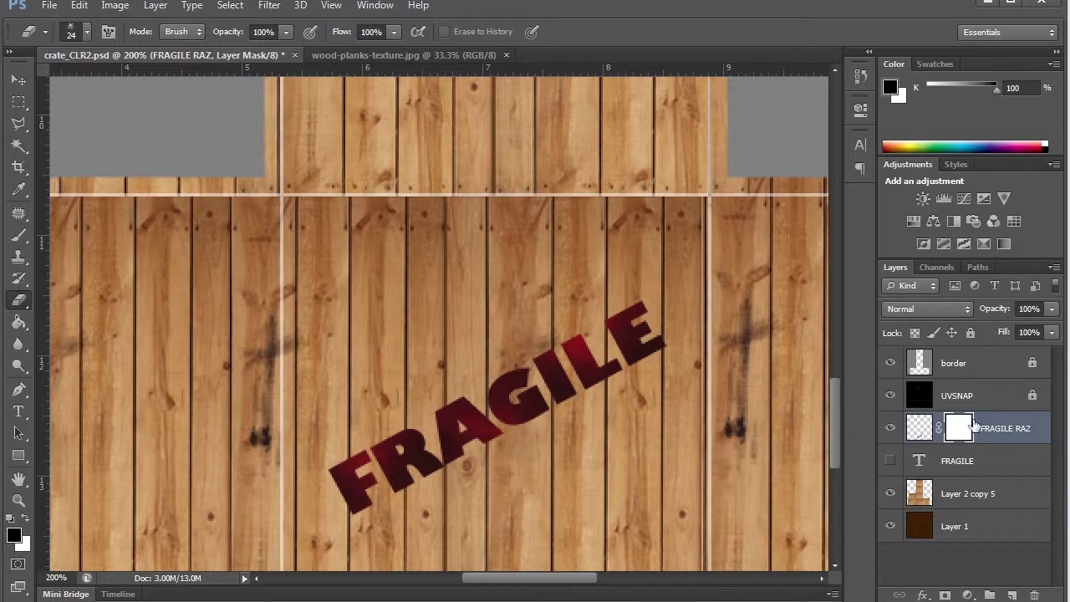
left_click(13, 534)
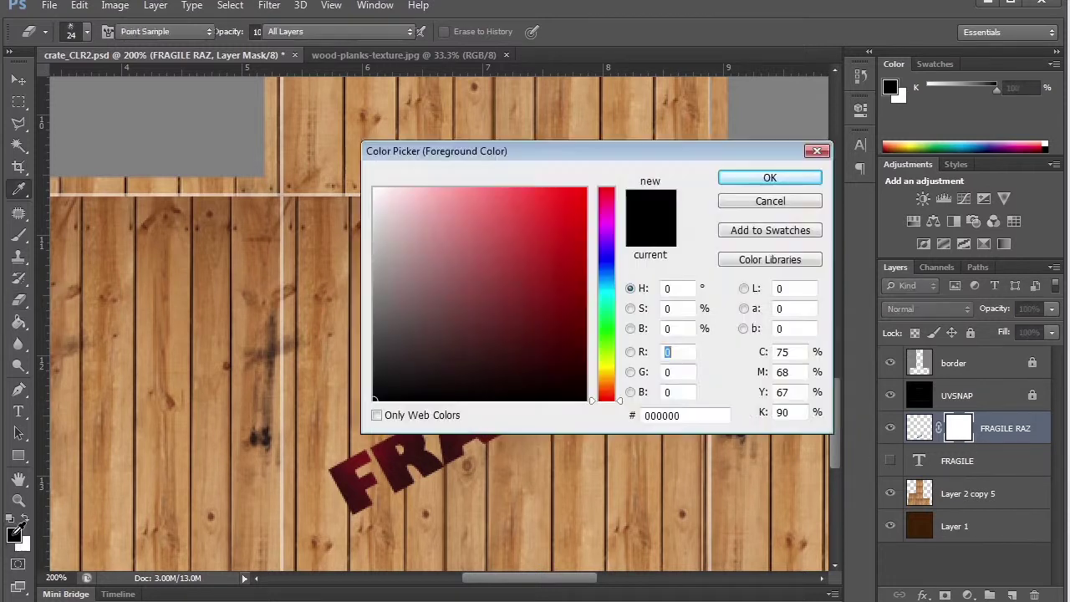
left_click(736, 180)
key("e")
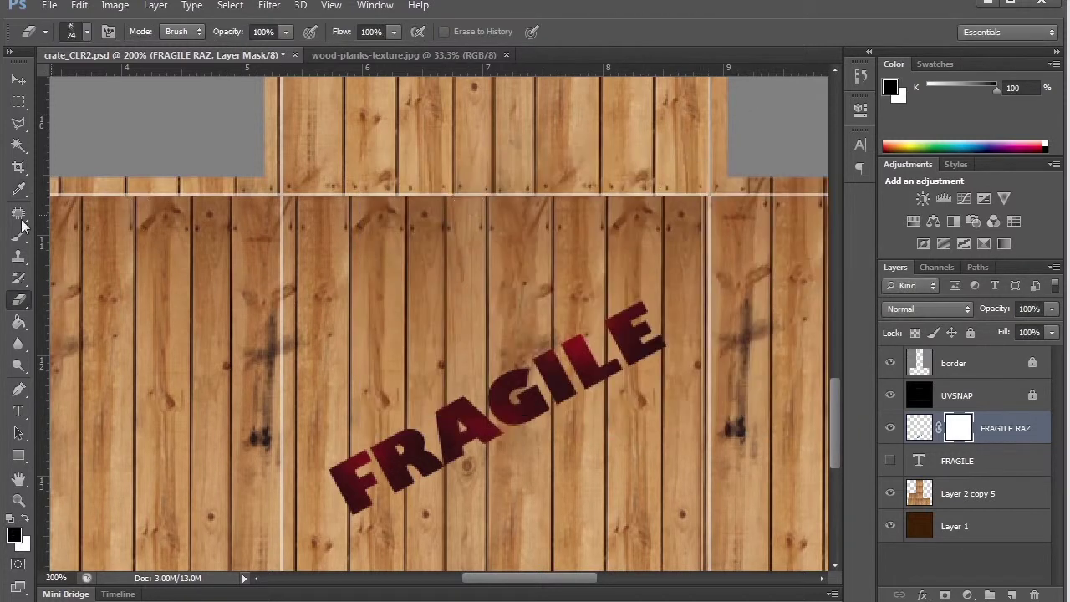
left_click(18, 236)
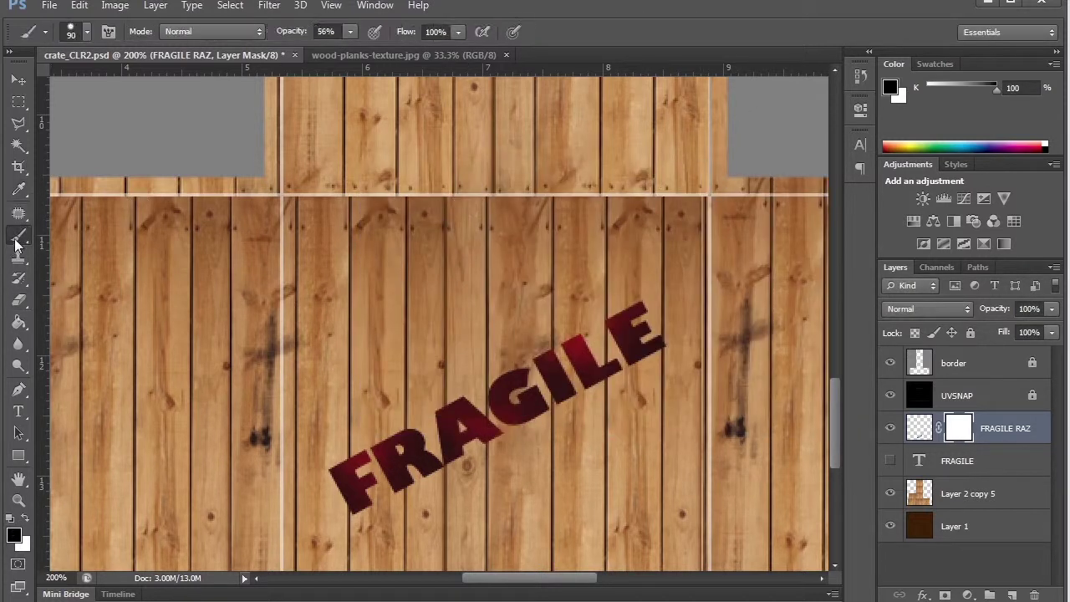
left_click(87, 32)
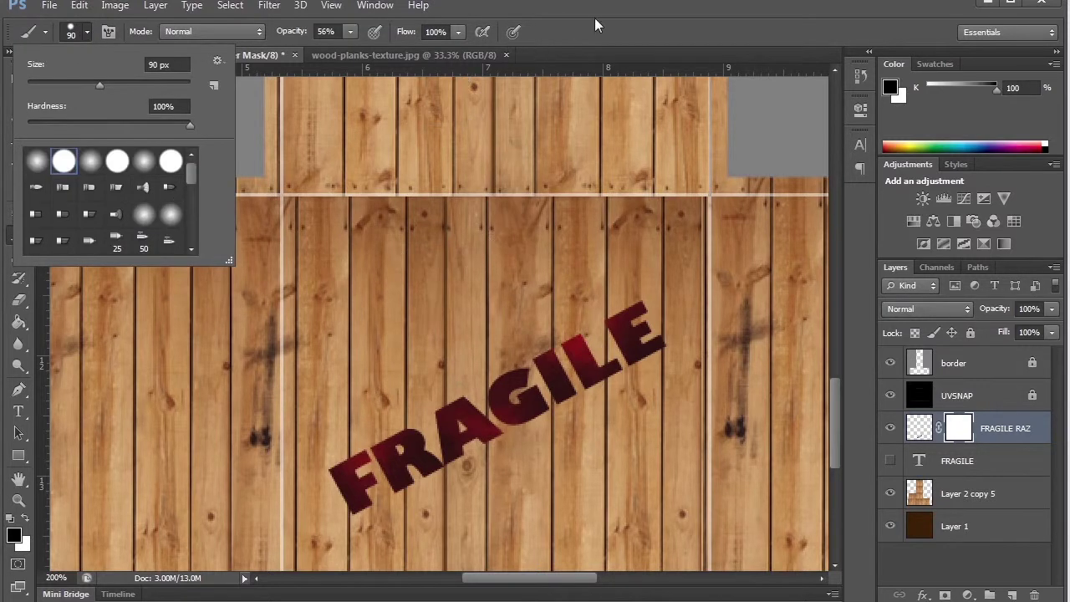
left_click(476, 301)
mouse_move(527, 344)
left_mouse_down()
mouse_move(559, 427)
mouse_move(517, 307)
mouse_move(536, 452)
left_mouse_up()
left_click(352, 31)
left_click_drag(352, 53, 491, 56)
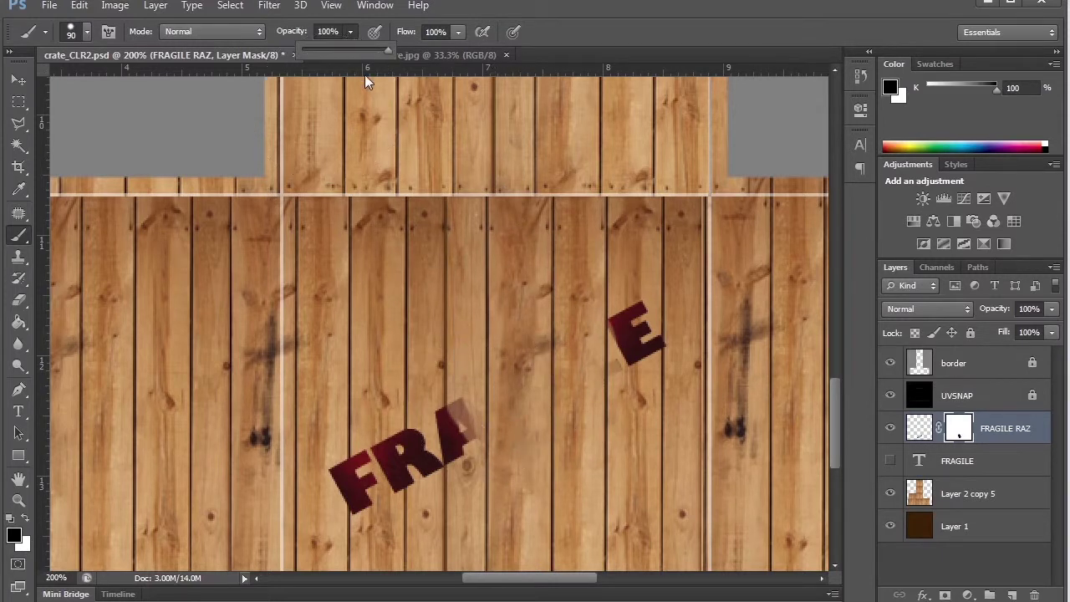
mouse_move(507, 449)
left_mouse_down()
mouse_move(525, 430)
mouse_move(505, 443)
mouse_move(530, 445)
mouse_move(582, 404)
left_mouse_up()
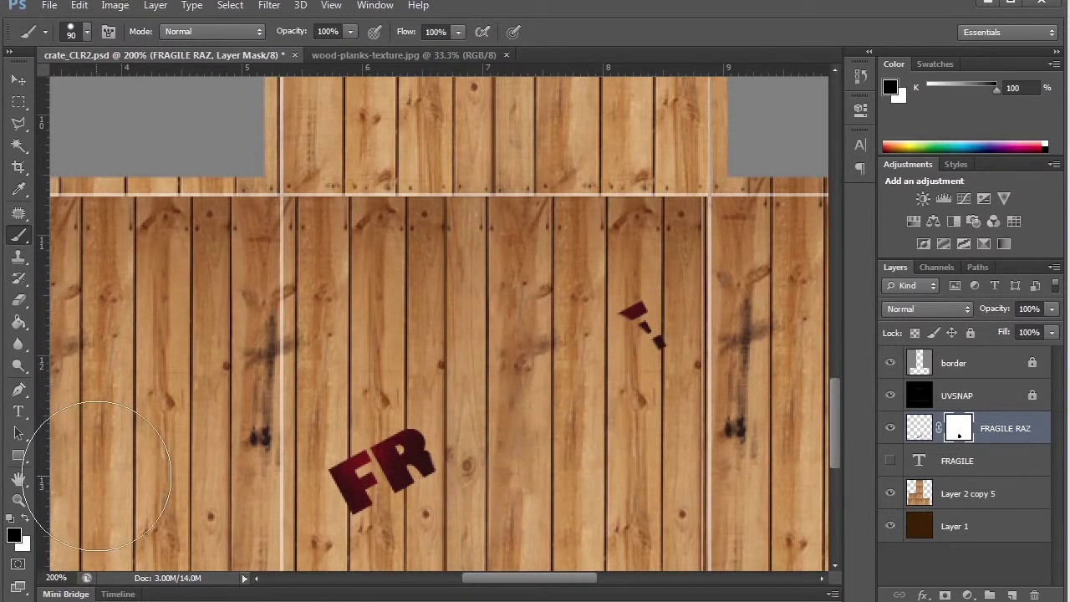
left_click(25, 518)
left_click_drag(422, 418, 678, 339)
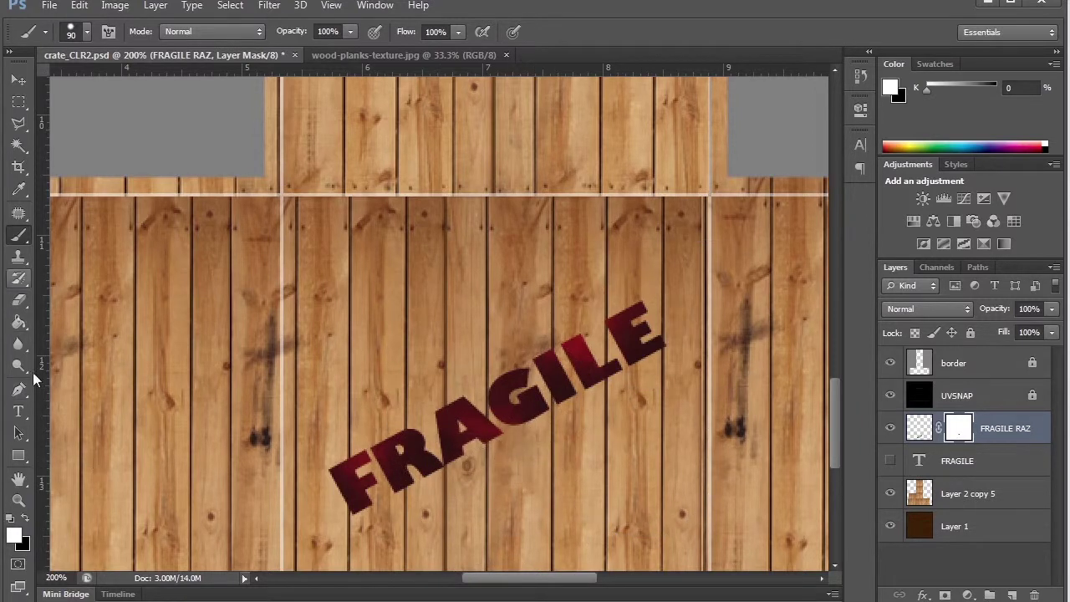
Step: Distress the AGI letters on the mask with black and a 24 px speckled brush
left_click(25, 519)
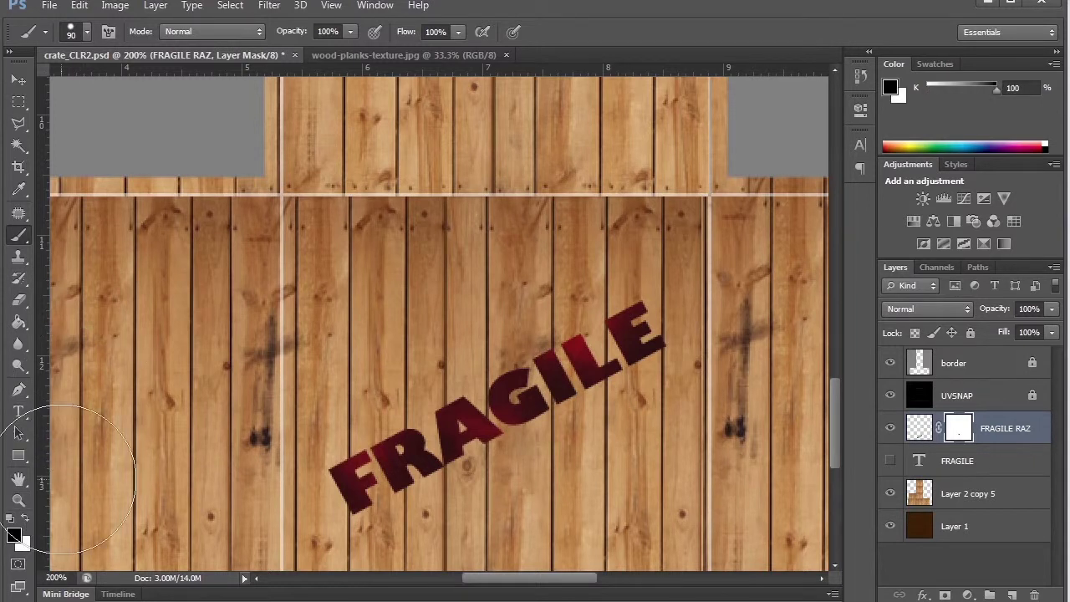
left_click(84, 33)
left_click_drag(194, 165, 197, 192)
left_click(170, 227)
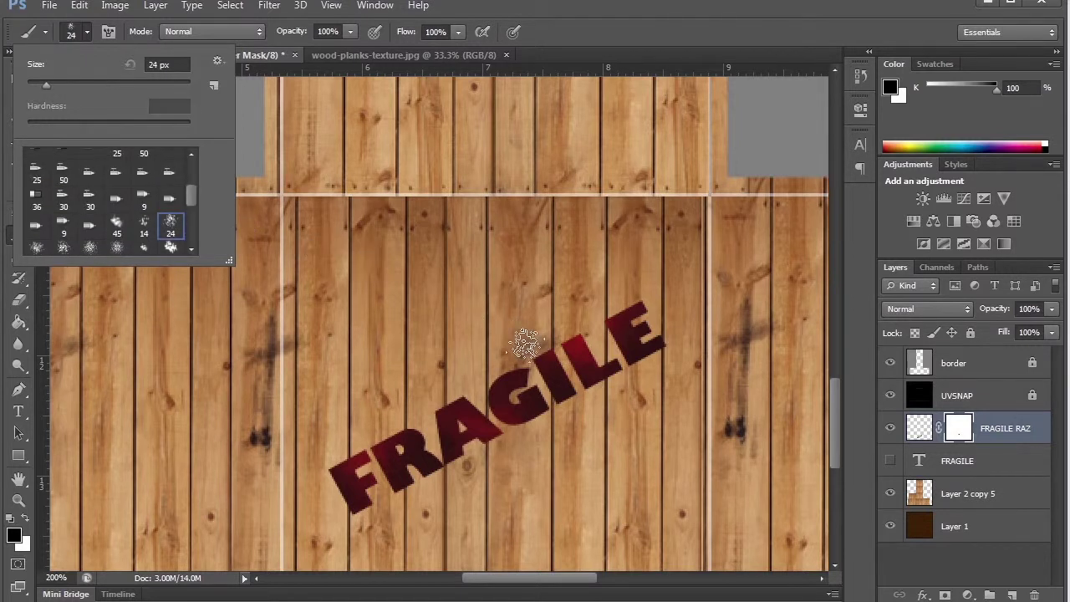
left_click(535, 342)
mouse_move(550, 358)
left_mouse_down()
mouse_move(483, 391)
mouse_move(530, 429)
mouse_move(574, 416)
mouse_move(603, 386)
mouse_move(585, 394)
mouse_move(571, 381)
mouse_move(564, 395)
mouse_move(618, 462)
mouse_move(569, 362)
mouse_move(488, 436)
mouse_move(439, 461)
mouse_move(412, 429)
mouse_move(352, 496)
mouse_move(438, 392)
mouse_move(398, 488)
mouse_move(332, 520)
mouse_move(326, 489)
left_mouse_up()
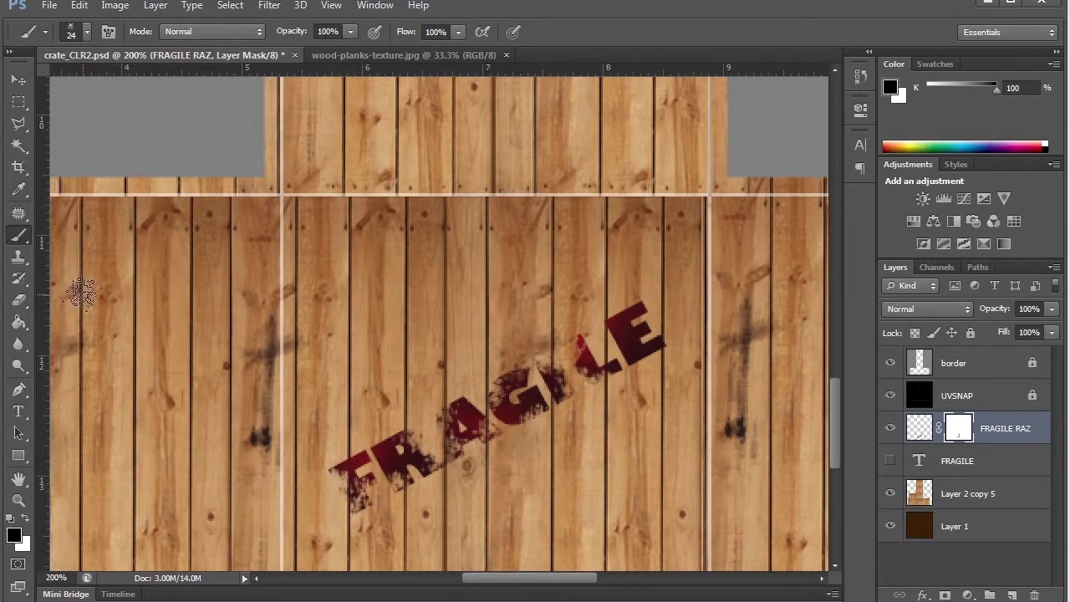
Step: Paint with mid grey 727272 to partially fade the L, R and A
left_click(22, 533)
type("45")
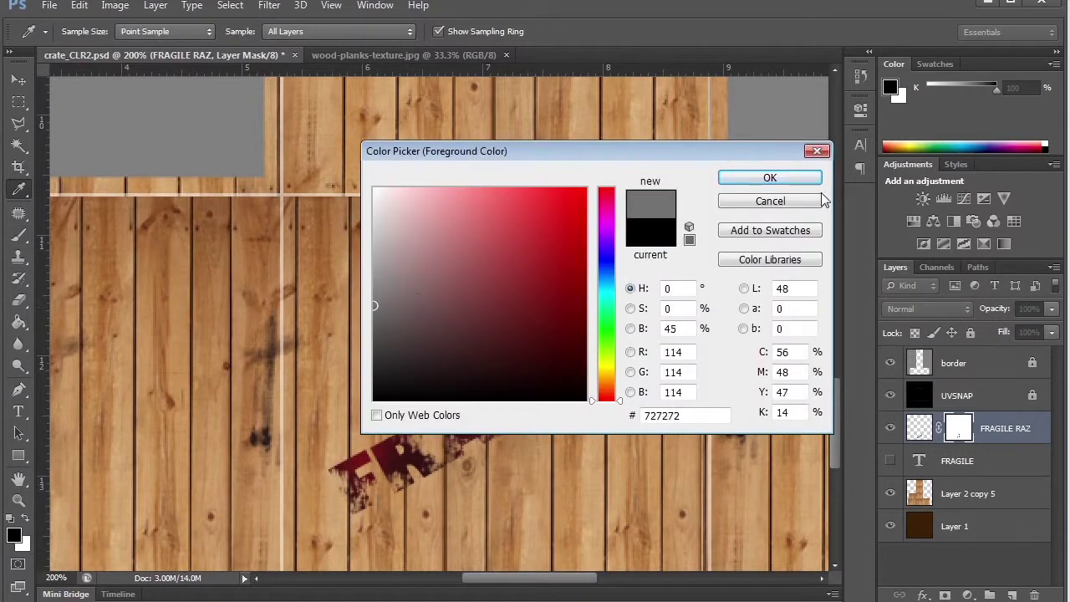
left_click(775, 177)
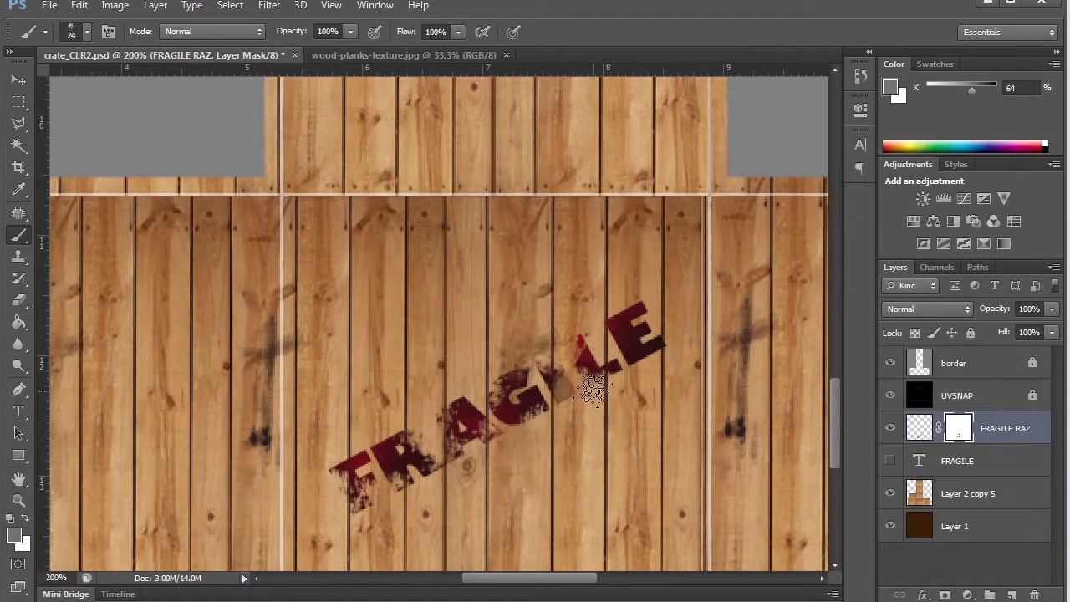
mouse_move(577, 393)
left_mouse_down()
mouse_move(603, 355)
mouse_move(595, 330)
mouse_move(621, 316)
mouse_move(620, 336)
mouse_move(605, 348)
mouse_move(605, 311)
mouse_move(638, 365)
left_mouse_up()
mouse_move(381, 501)
left_mouse_down()
mouse_move(456, 436)
mouse_move(404, 460)
mouse_move(418, 482)
mouse_move(346, 470)
mouse_move(332, 506)
mouse_move(362, 516)
mouse_move(531, 508)
mouse_move(529, 424)
mouse_move(477, 435)
left_mouse_up()
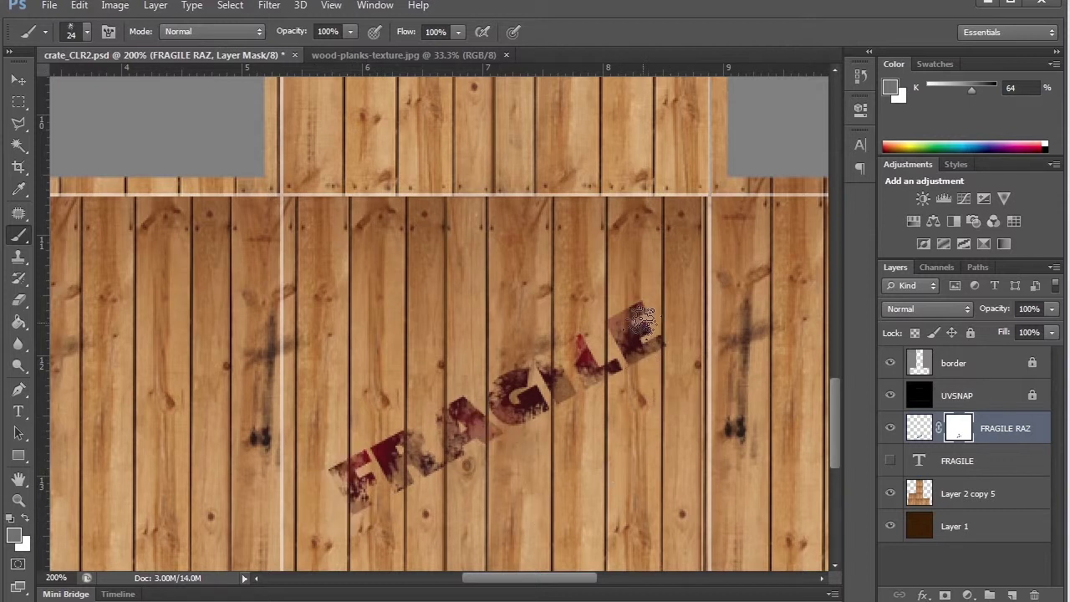
Step: Reveal more of the letters around AG with a 60 px brush in light grey
left_click(87, 33)
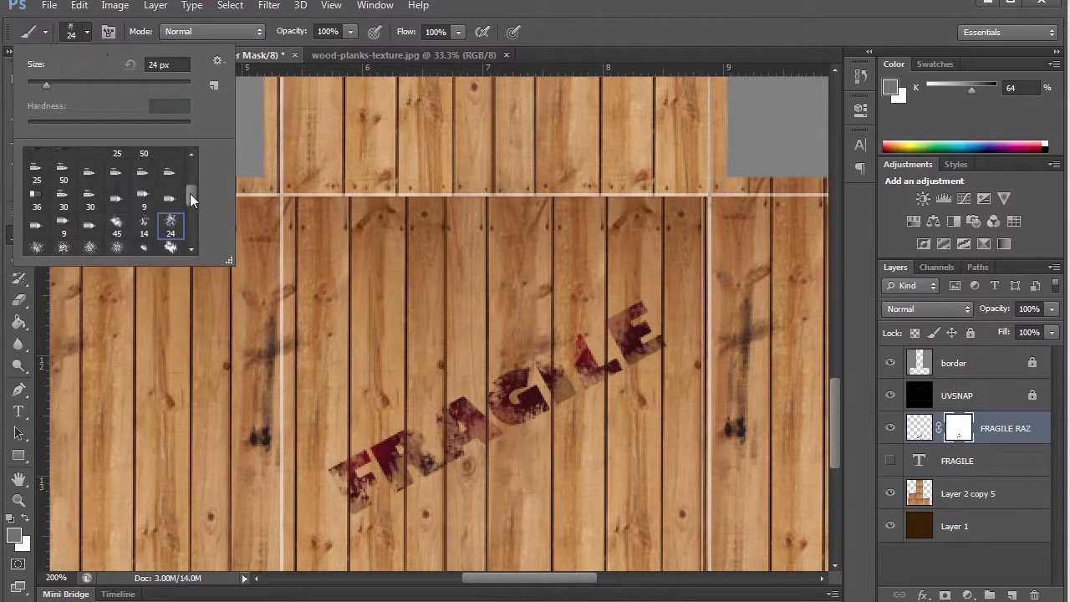
left_click_drag(190, 193, 192, 205)
left_click(117, 206)
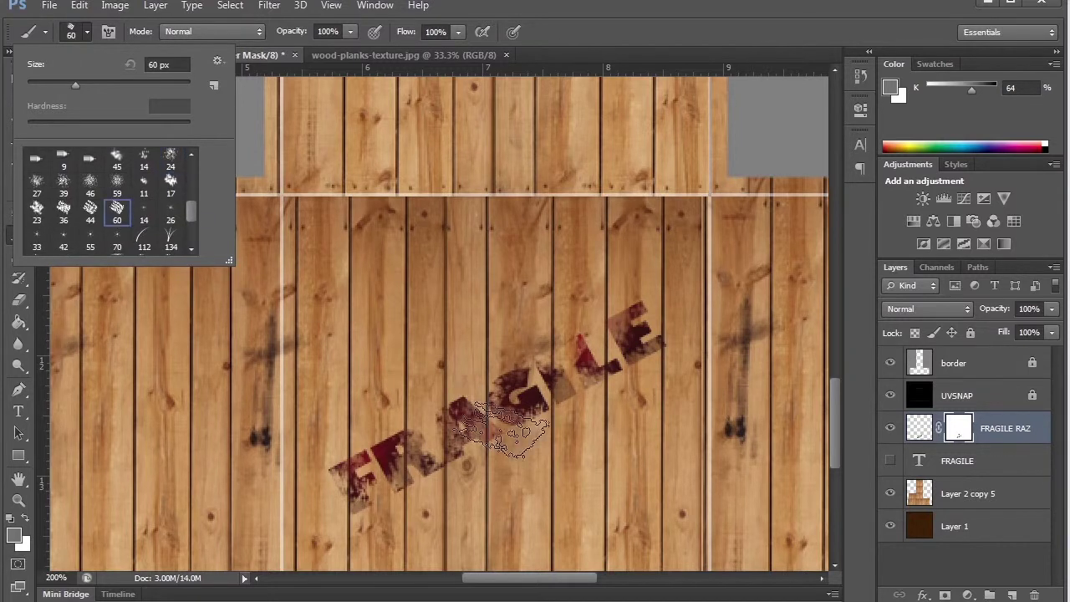
left_click(502, 430)
left_click(13, 535)
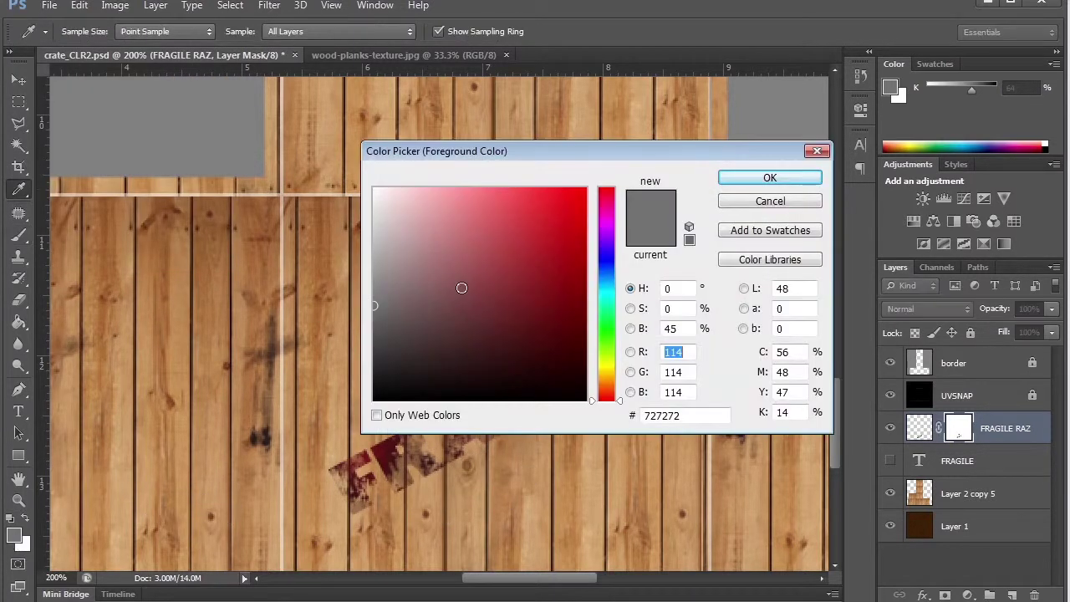
mouse_move(462, 288)
left_mouse_down()
mouse_move(382, 229)
mouse_move(373, 201)
left_mouse_up()
left_click(771, 177)
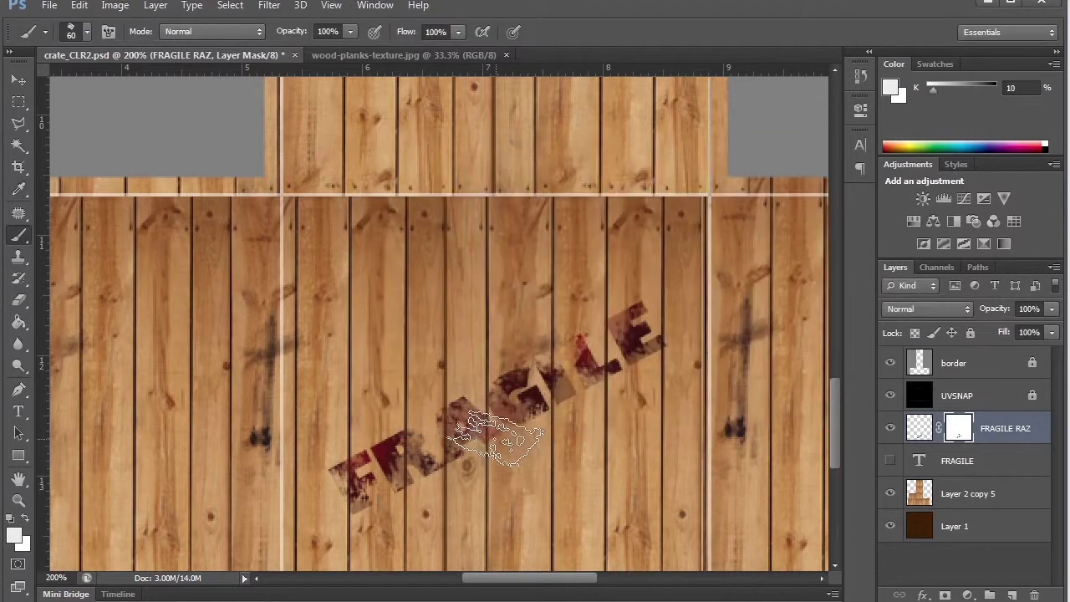
mouse_move(495, 437)
left_mouse_down()
mouse_move(465, 457)
mouse_move(451, 428)
mouse_move(440, 499)
mouse_move(468, 457)
mouse_move(503, 465)
left_mouse_up()
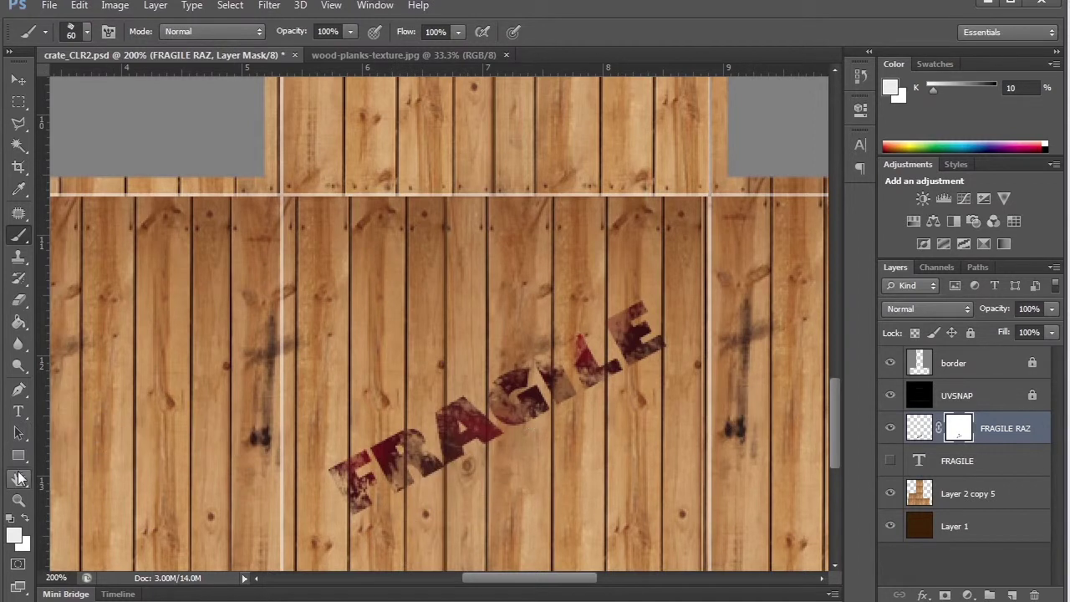
Step: Zoom out to check the crate, then toggle FRAGILE and FRAGILE RAZ visibility to compare
left_click(18, 500)
left_click(584, 446, "alt")
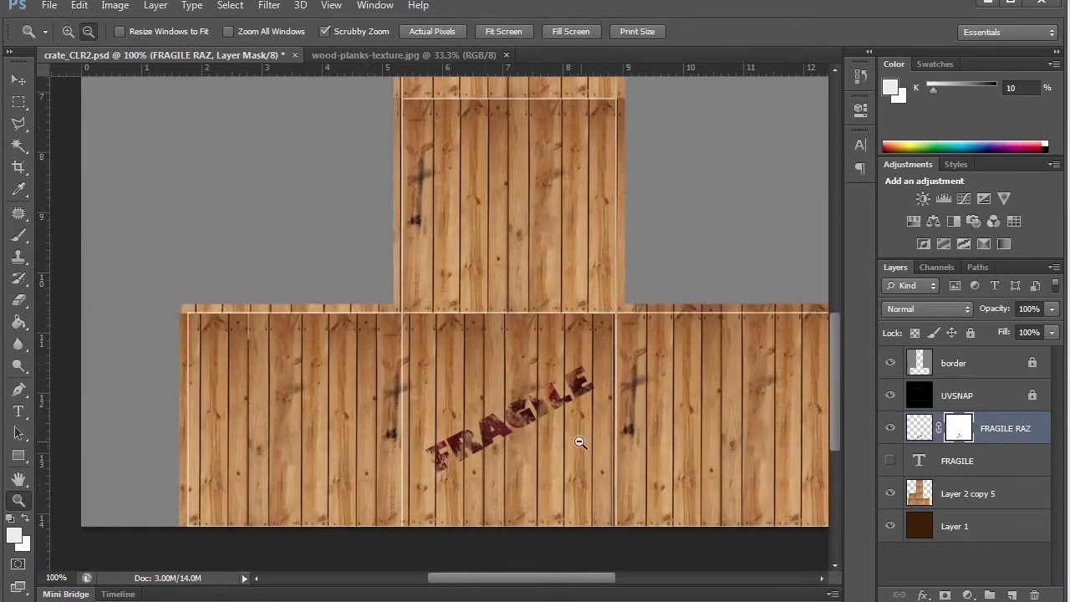
left_click(581, 443, "alt")
left_click(589, 450)
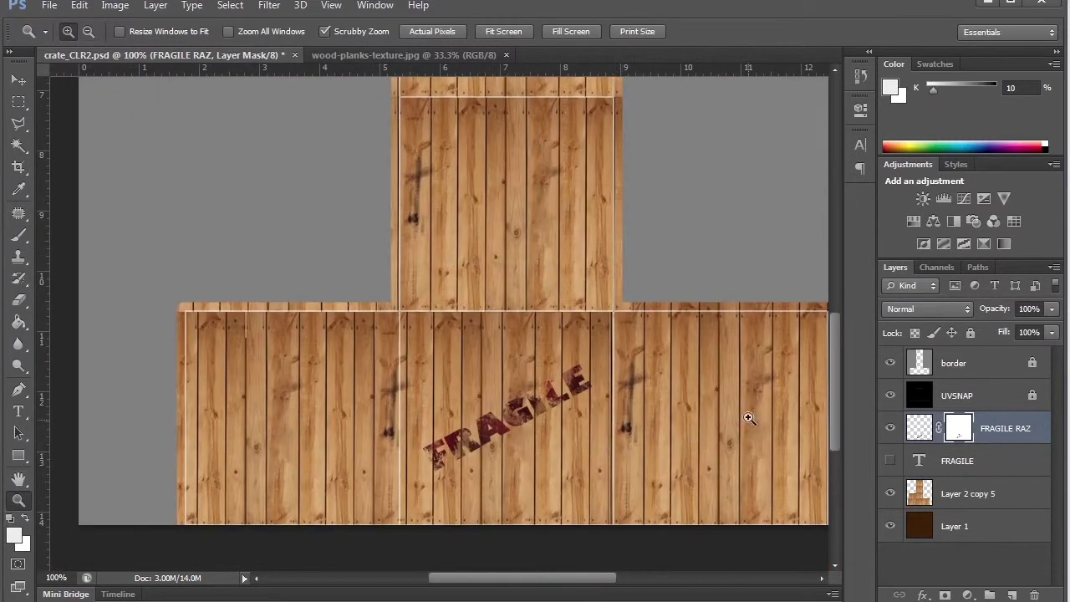
left_click(890, 461)
left_click(891, 429)
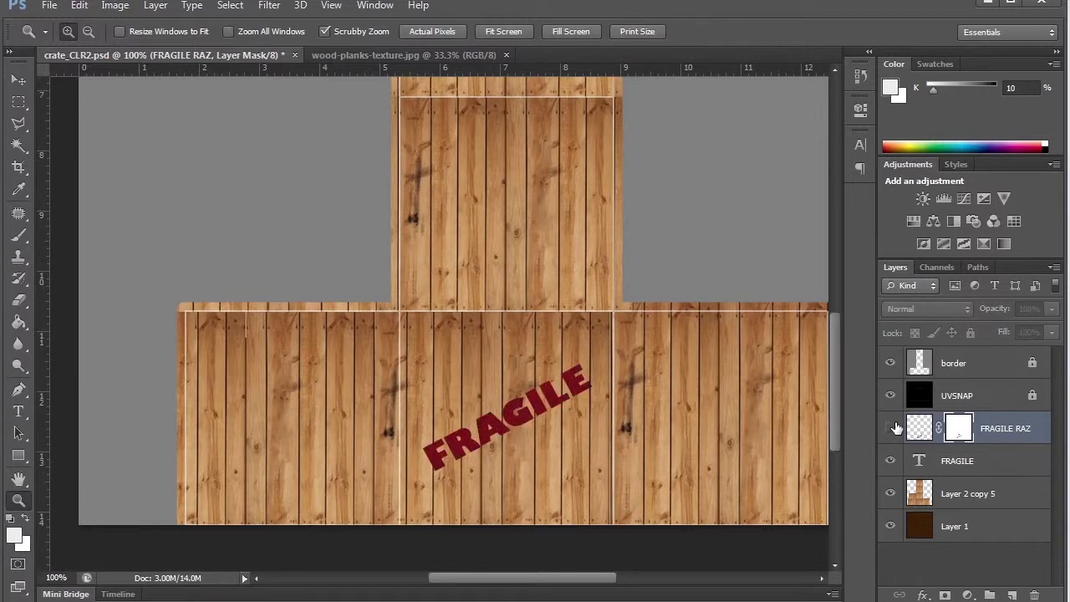
left_click(890, 461)
left_click(890, 428)
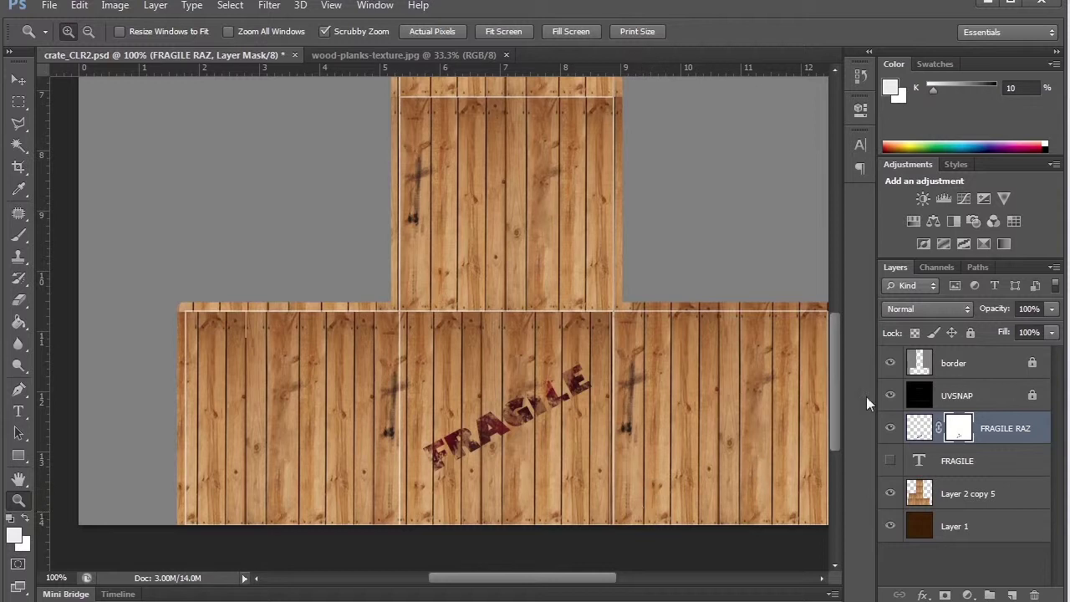
Step: Target the FRAGILE RAZ pixels and preview blend modes from Darken through Luminosity, ending on Multiply
left_click(920, 431)
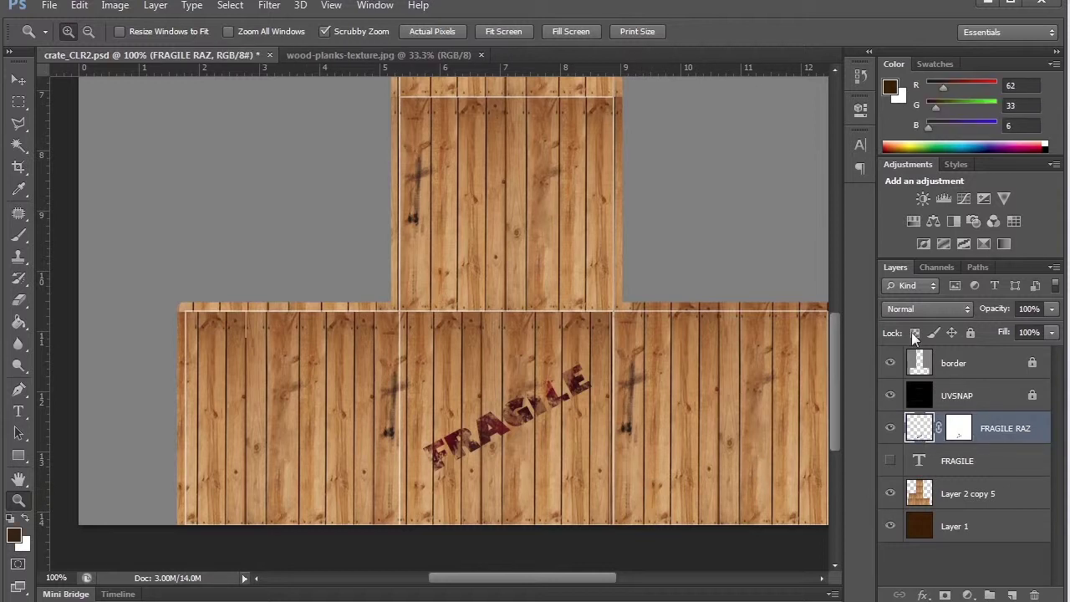
left_click(900, 308)
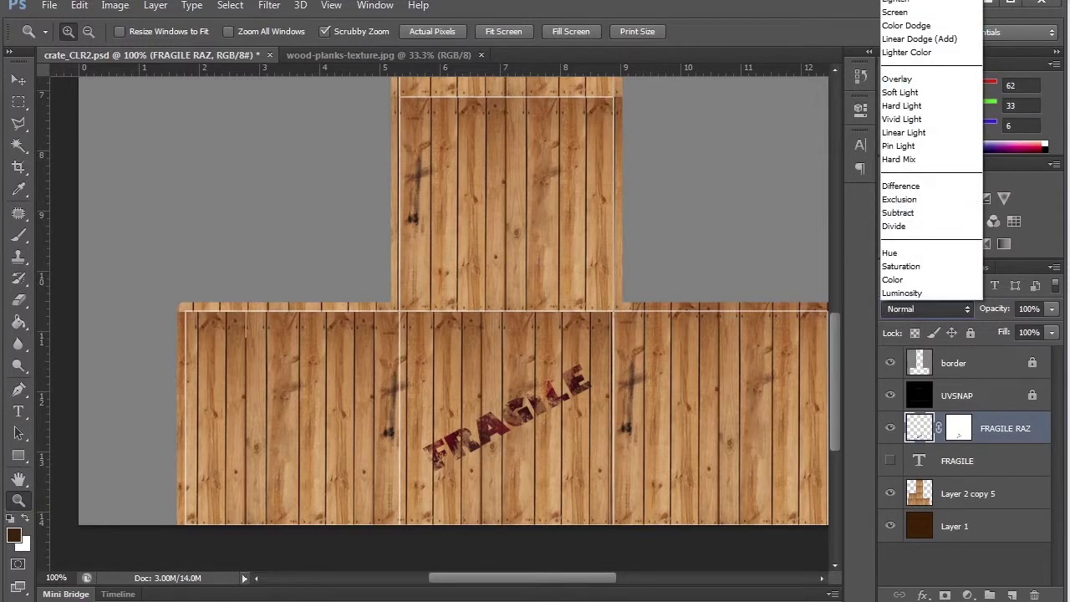
left_click(907, 4)
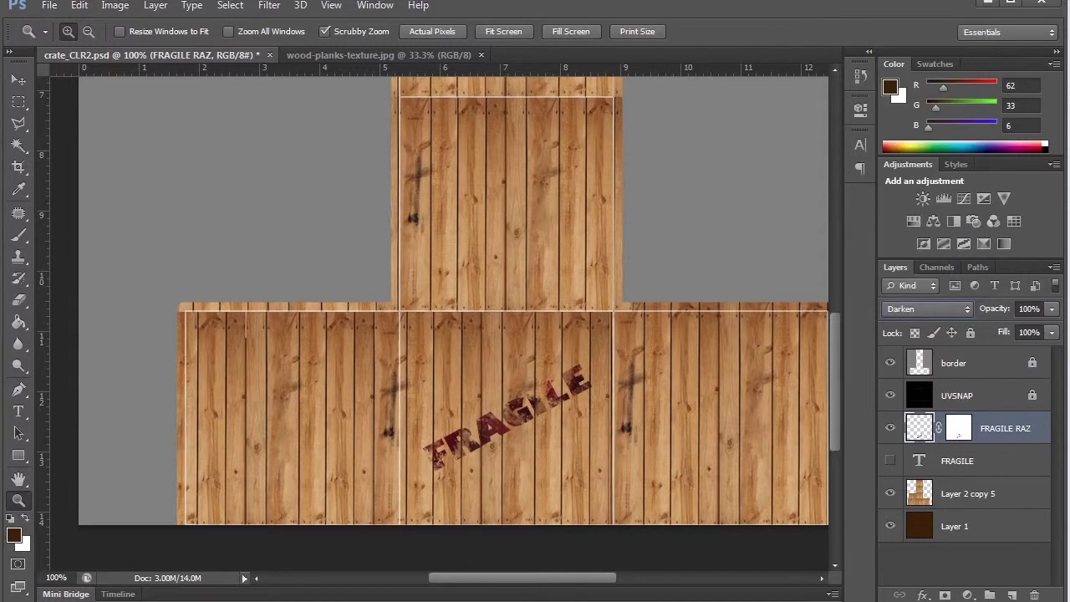
key("Down")
key("Down")
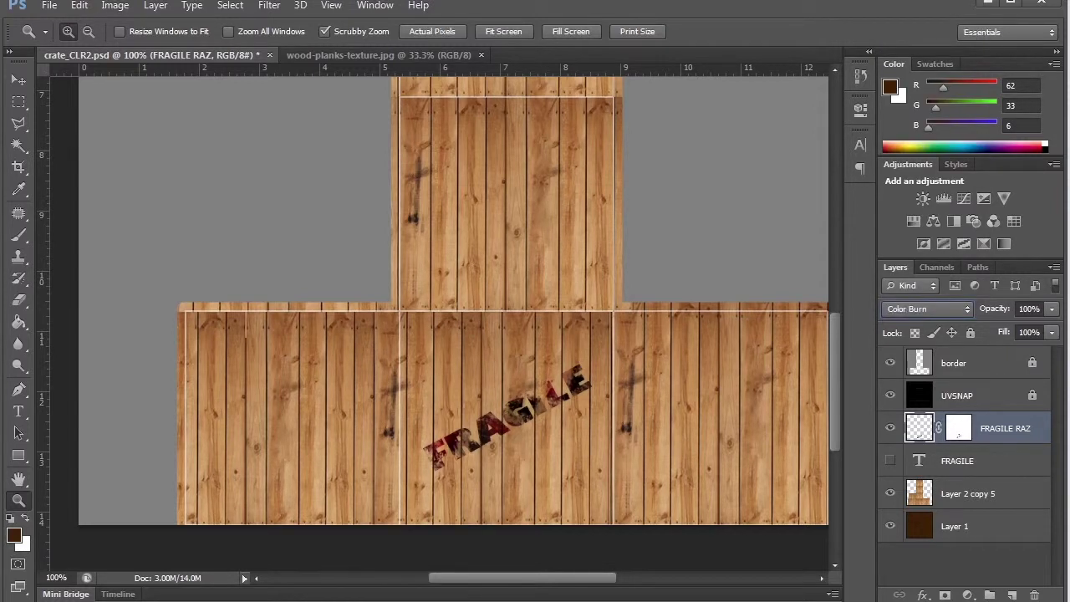
key("Down")
key("Down")
key("Up")
key("Up")
key("Down")
key("Down")
key("Down")
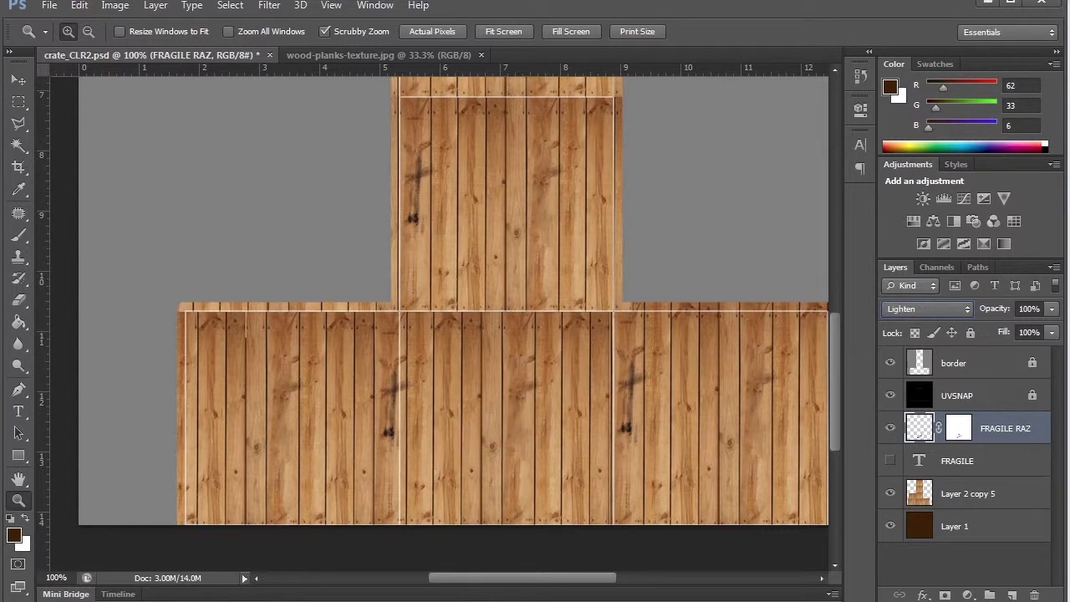
key("Down")
key("Down")
key("Down")
key("Down")
key("Down")
key("Down")
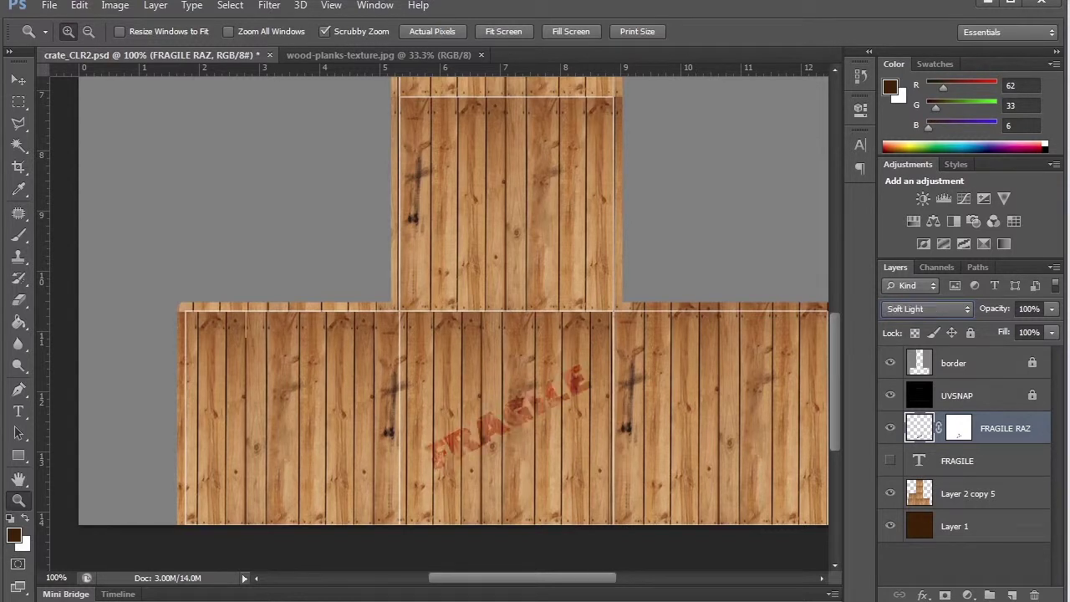
key("Down")
key("Down")
key("Down")
key("Down")
key("Up")
key("Down")
key("Down")
key("Down")
key("Down")
key("Down")
key("Down")
key("Down")
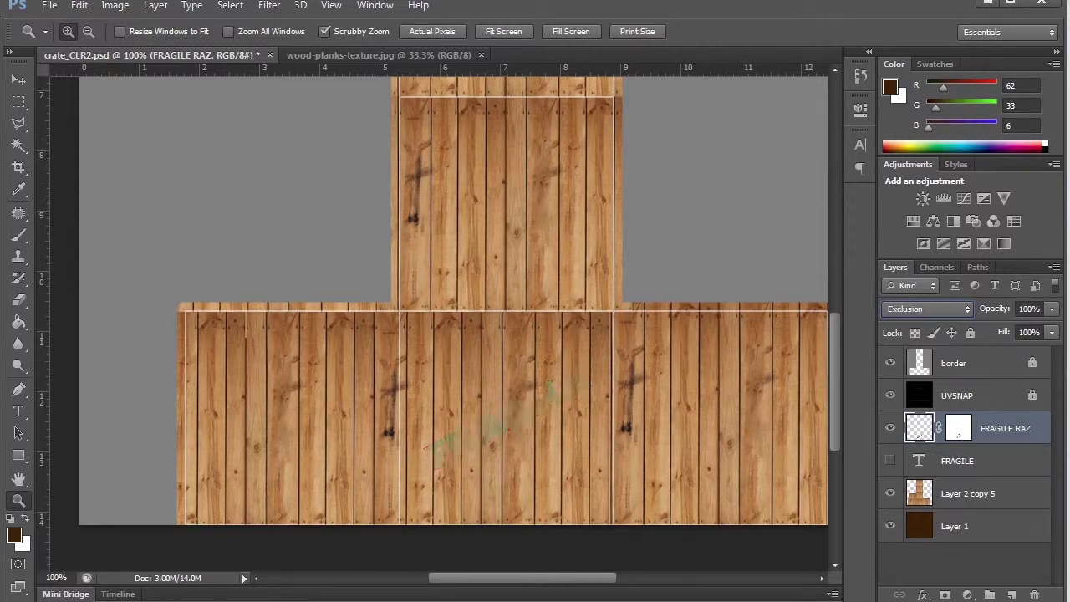
key("Down")
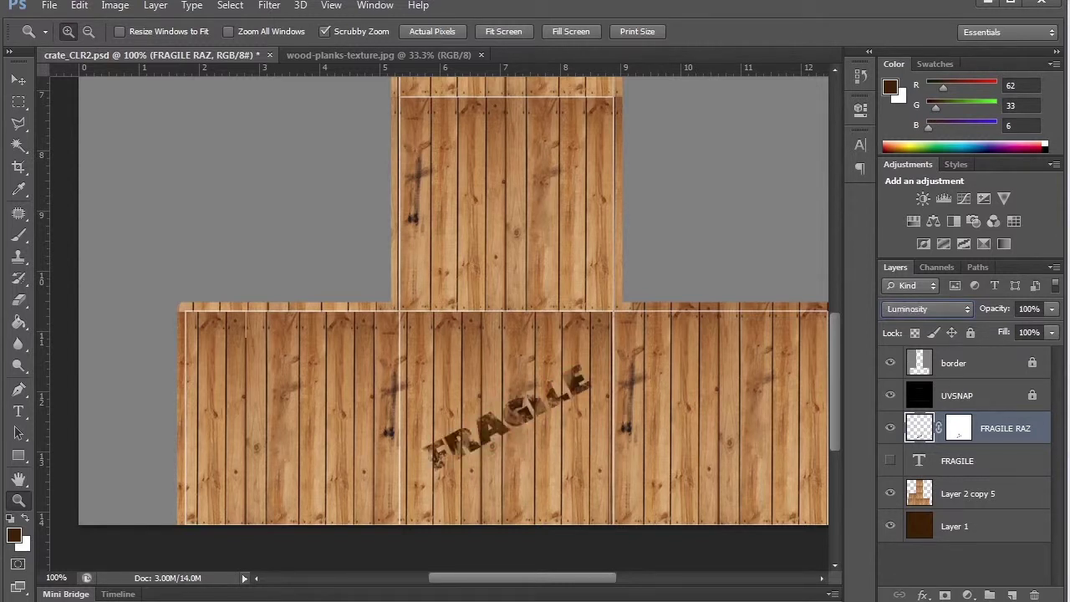
key("Up")
key("Up")
key("Up")
key("Up")
key("Up")
key("Up")
key("Up")
key("Up")
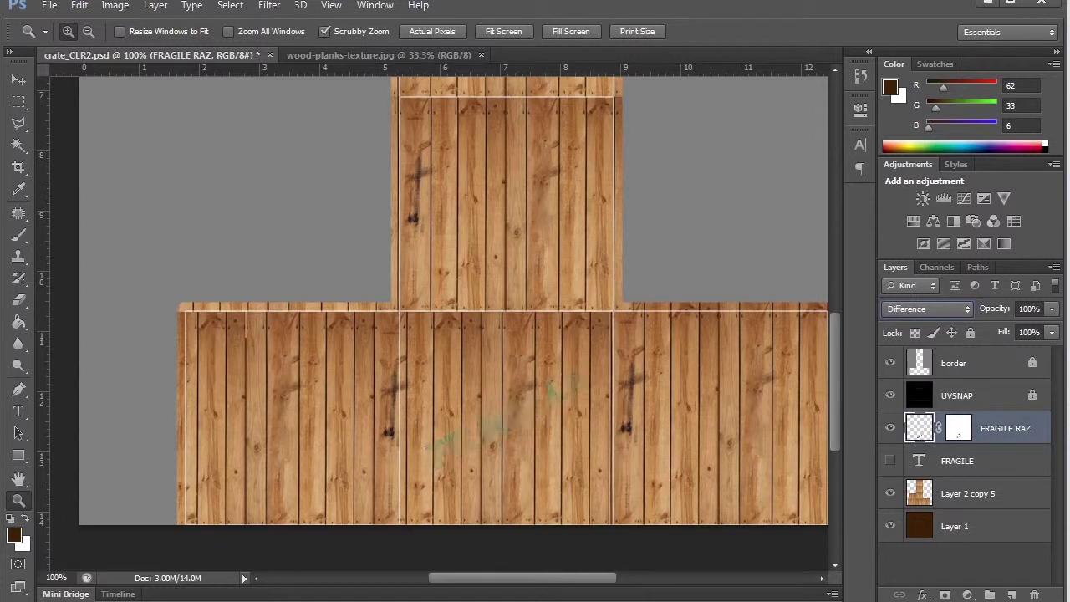
key("Up")
key("Up")
key("Up")
key("Up")
key("Up")
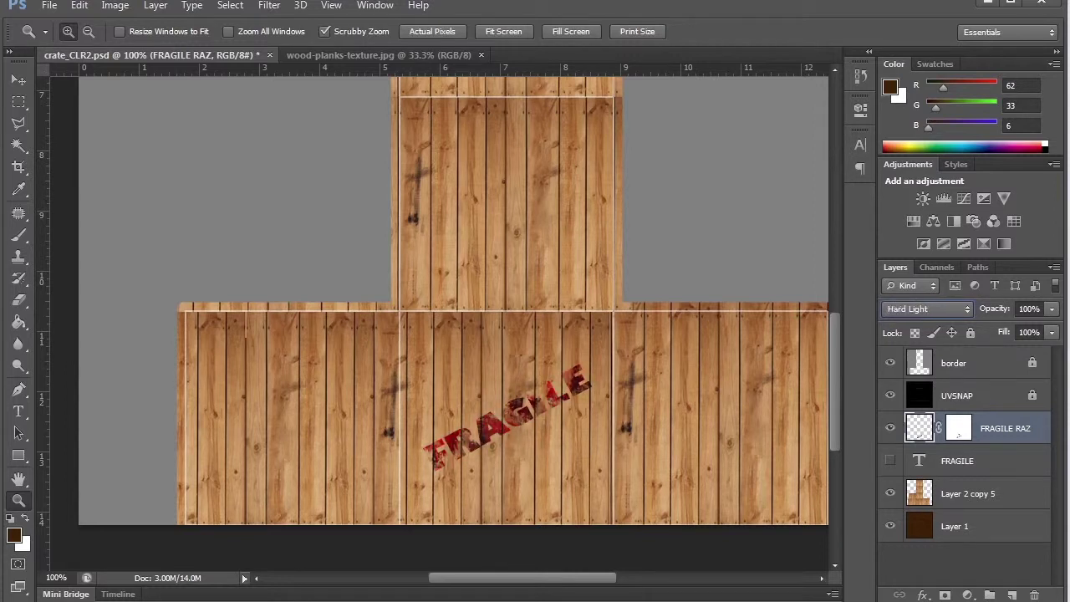
key("Up")
key("Up")
key("Up")
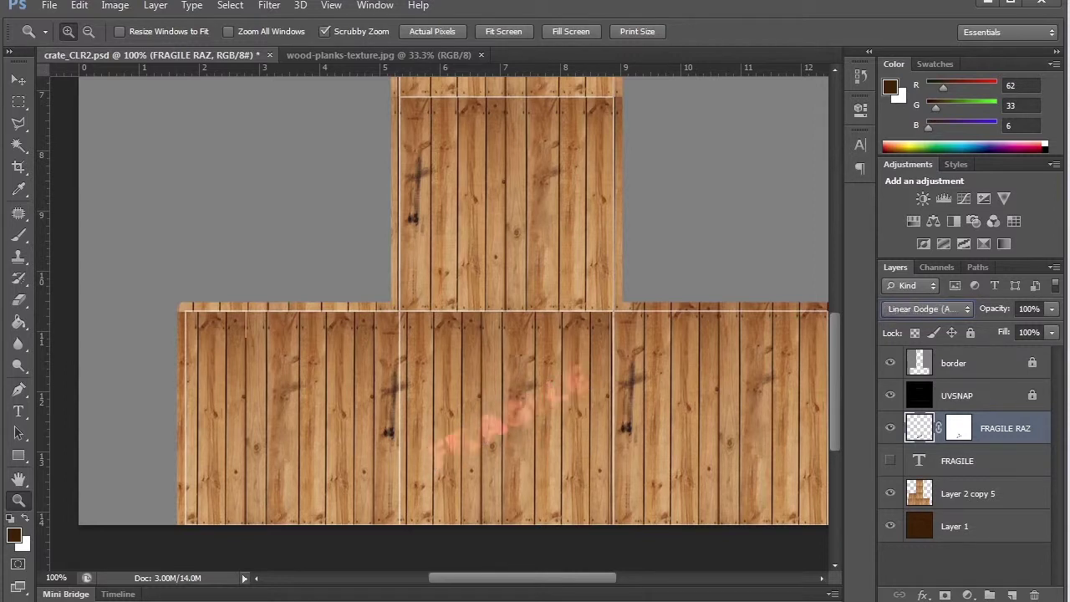
key("Up")
key("Up")
key("Up")
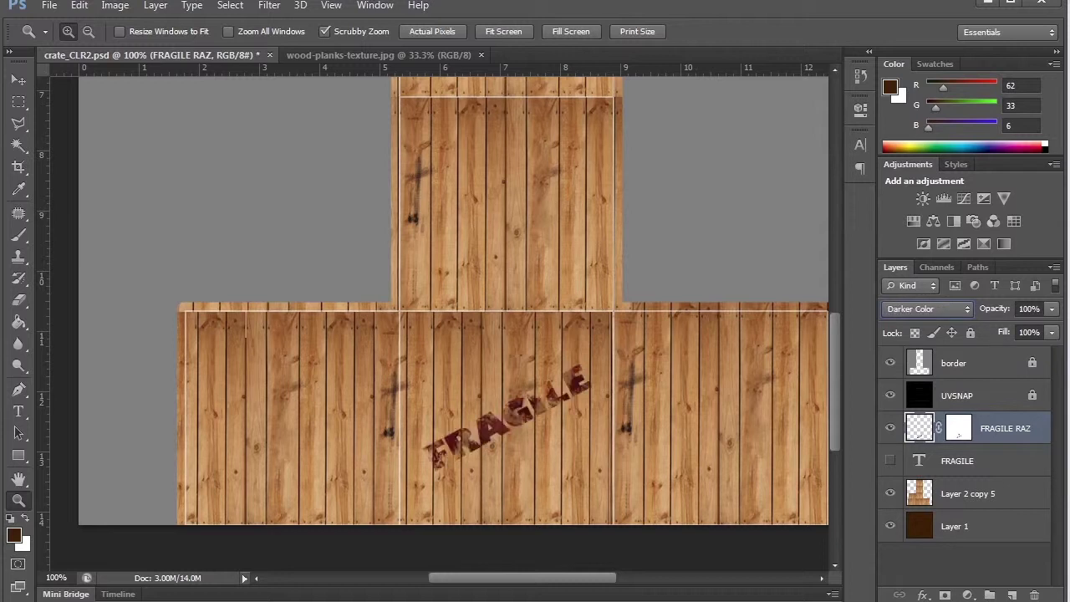
key("Up")
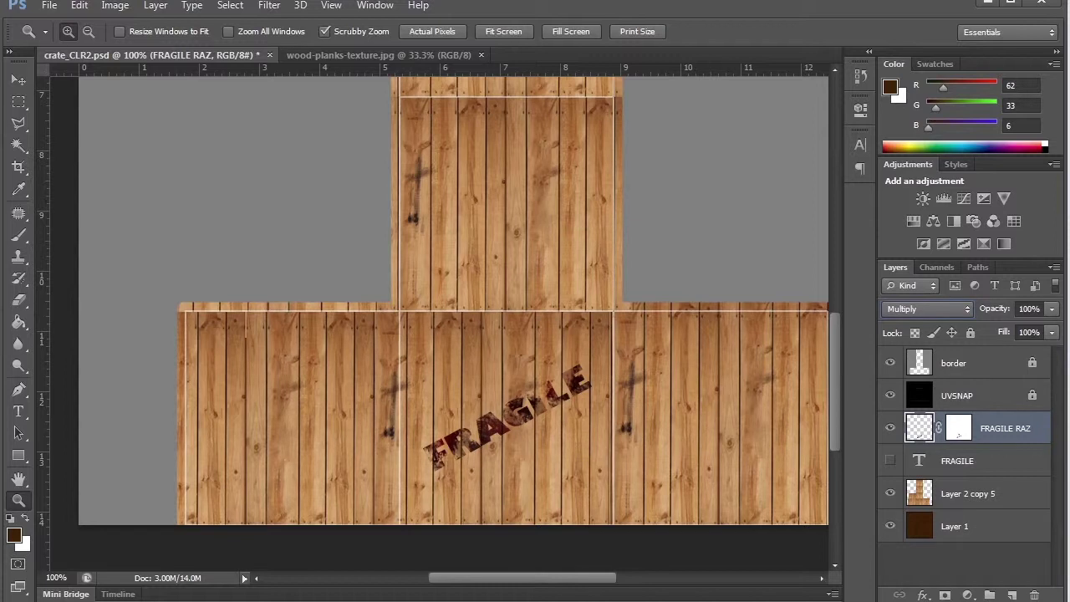
key("Up")
key("Up")
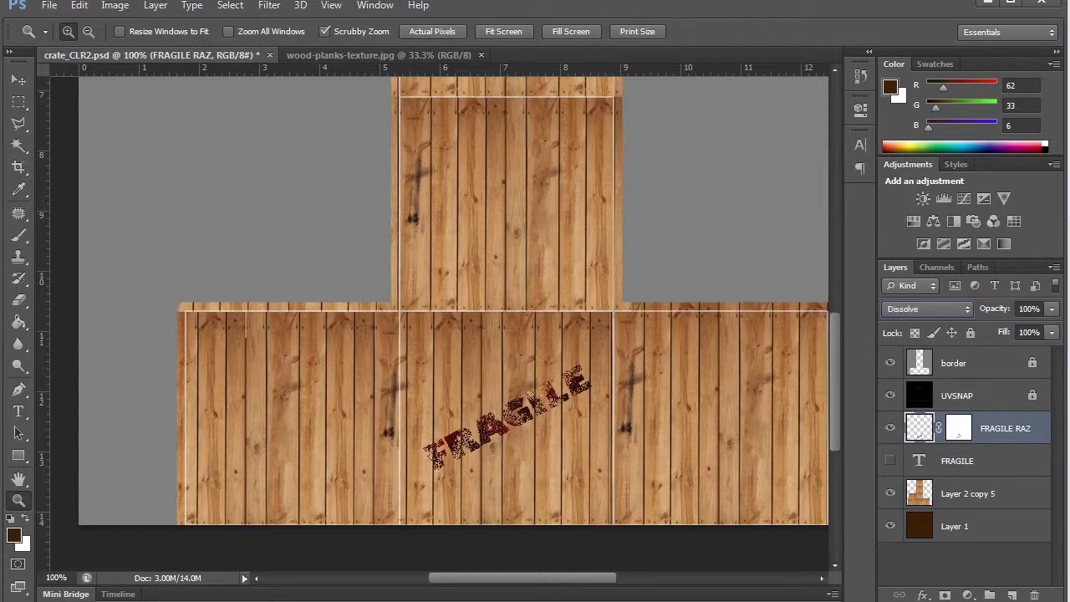
key("Up")
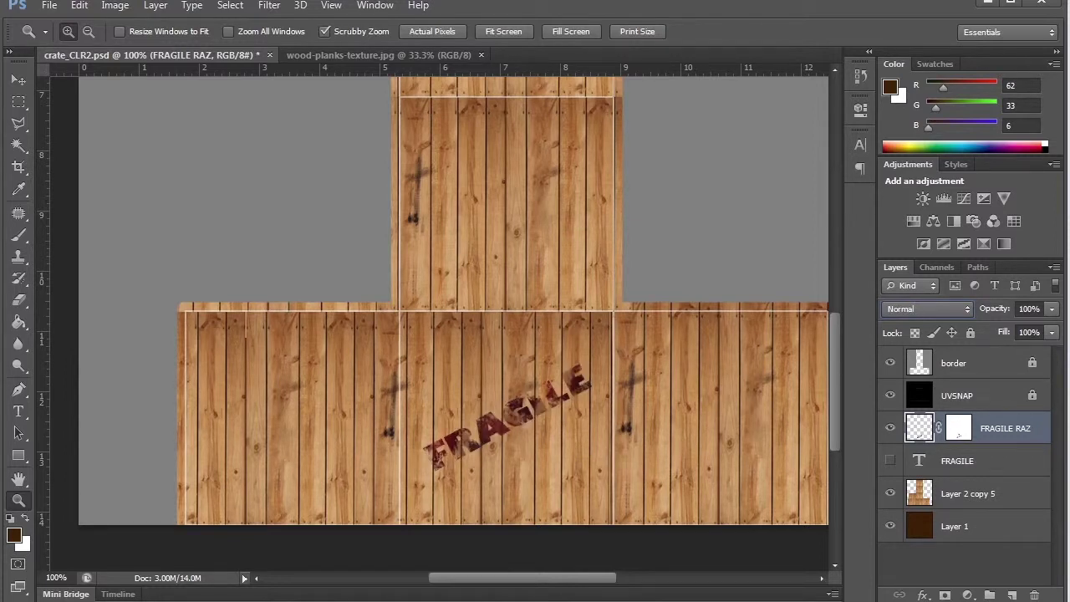
key("Down")
key("Down")
key("Down")
key("Down")
key("Up")
key("Up")
key("Up")
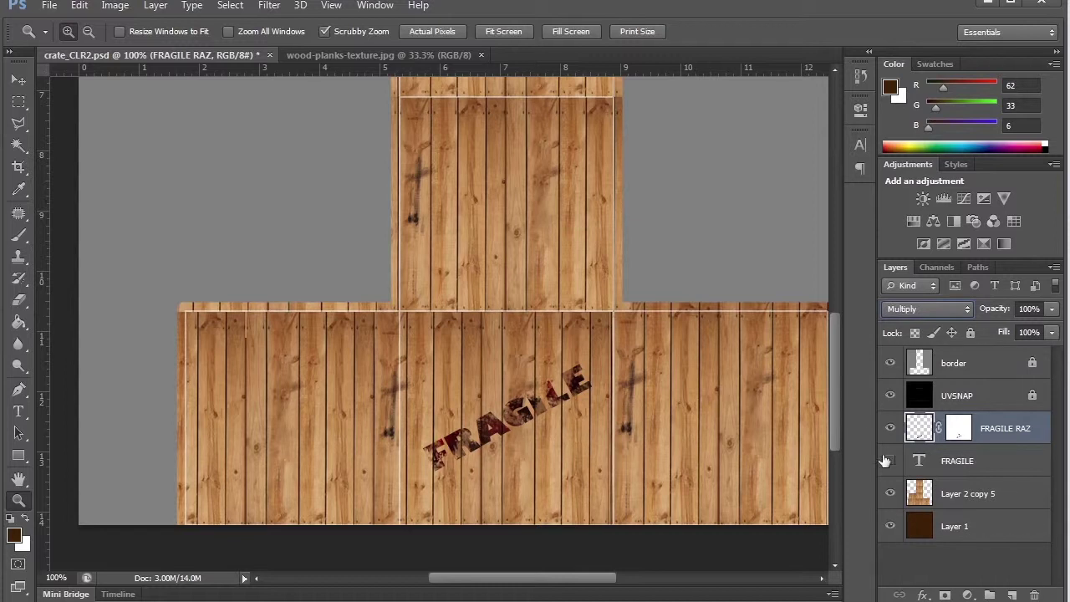
Step: Try Overlay, then set FRAGILE RAZ to Darker Color and zoom in on the lettering
left_click(949, 312)
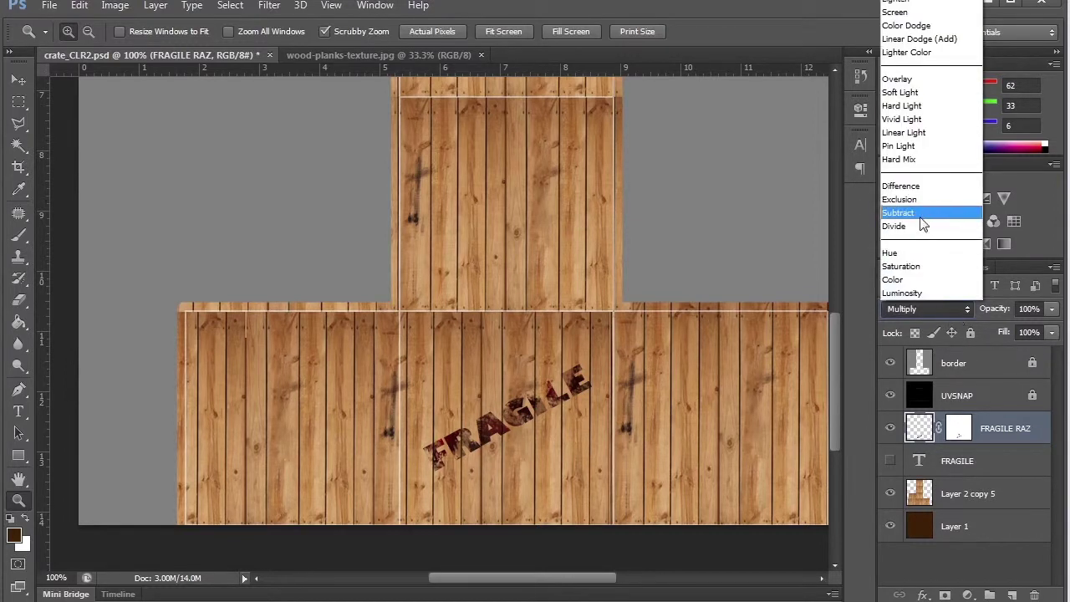
left_click(923, 80)
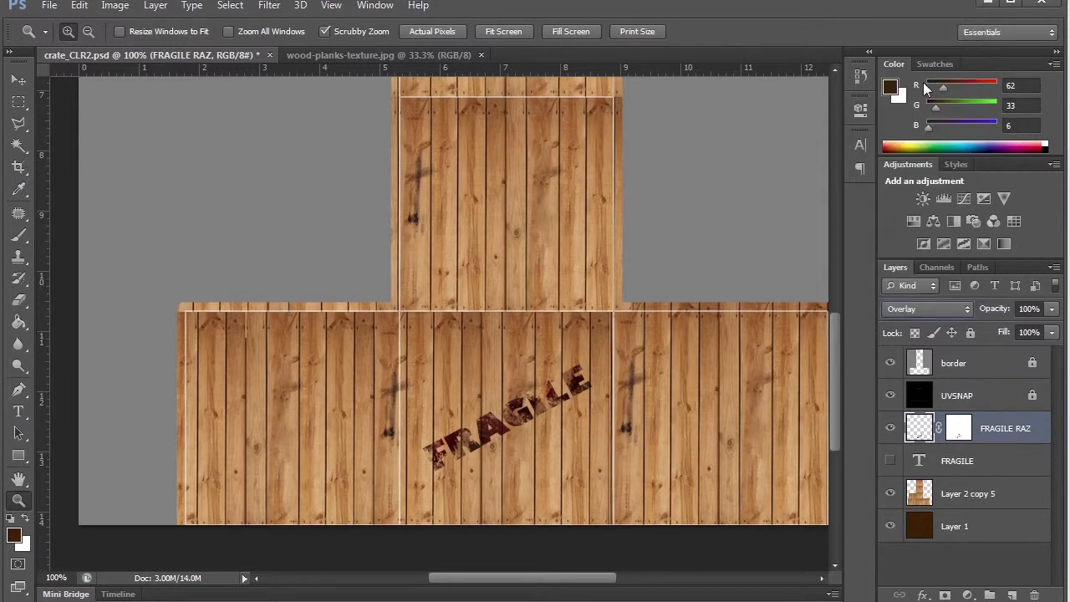
left_click(924, 310)
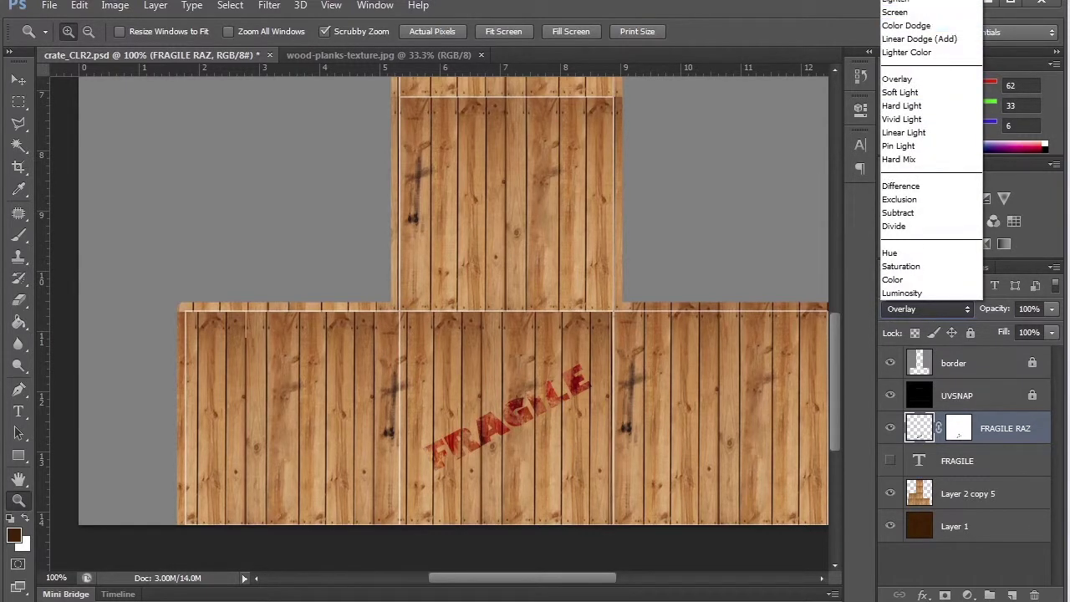
left_click(909, 4)
left_click(488, 444)
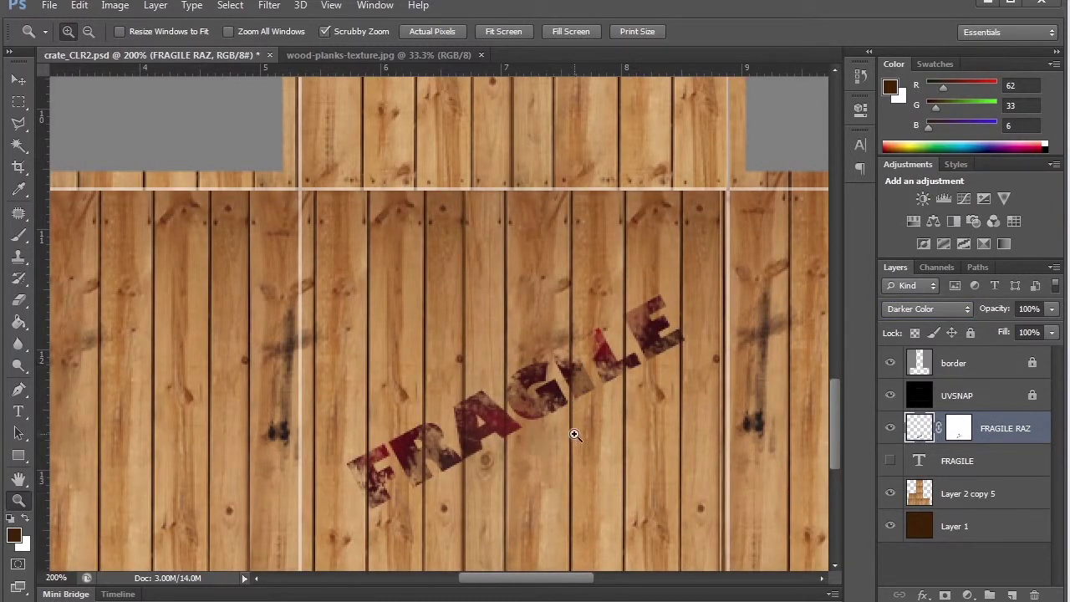
Step: Duplicate FRAGILE RAZ and move the copy up onto the tall crate
left_click_drag(922, 437, 1013, 594)
left_click(544, 426, "alt")
left_click(614, 444, "alt")
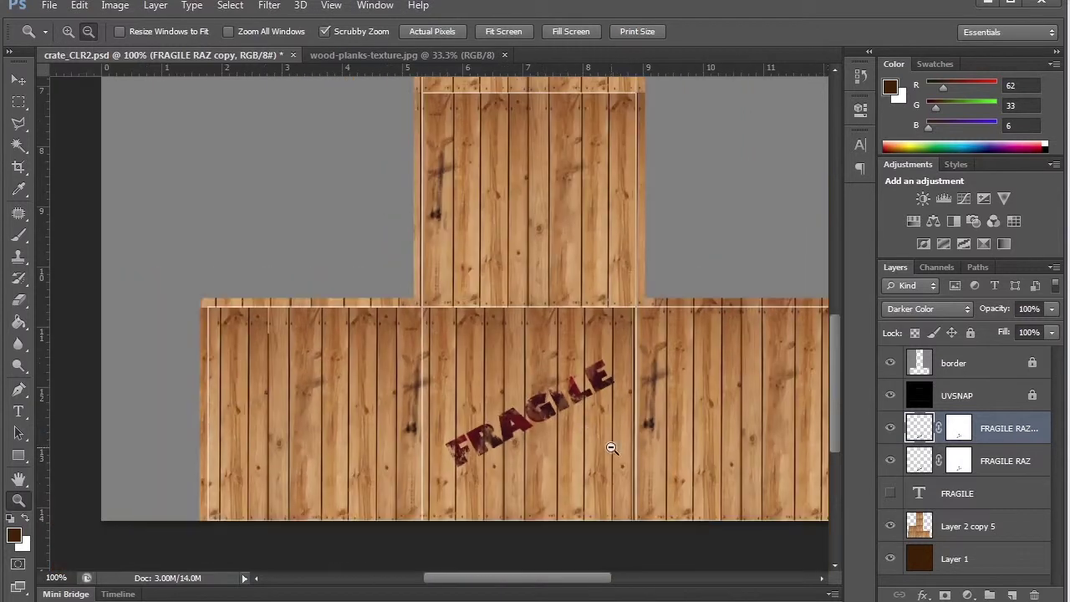
left_click(605, 468, "alt")
key("v")
left_click_drag(565, 435, 564, 268)
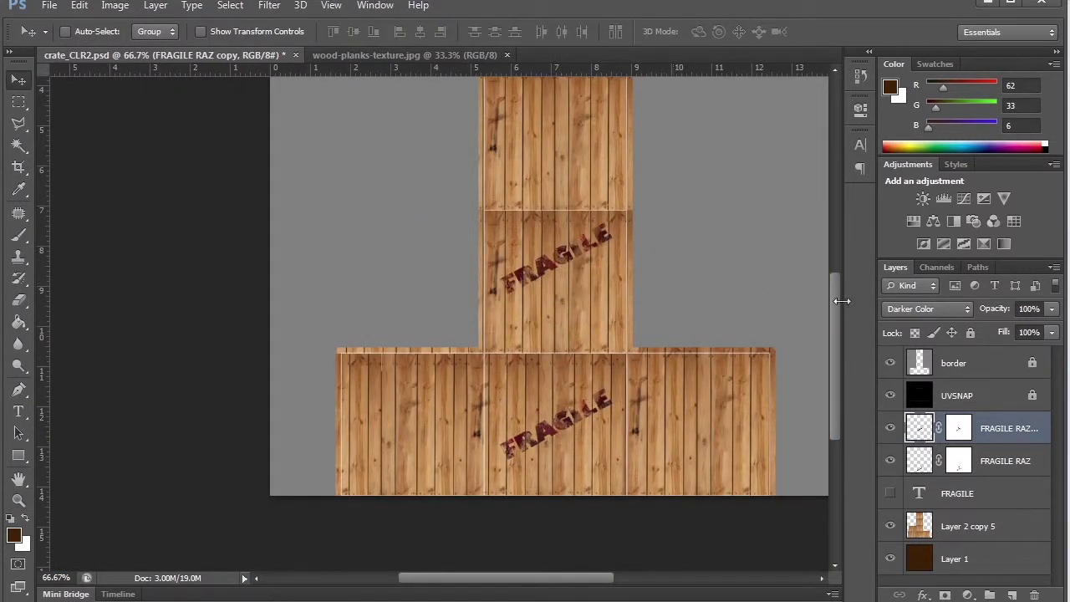
scroll(841, 301, "up", 3)
left_click_drag(574, 401, 575, 255)
Step: Rotate the copy to about -23° and nudge it into place on the middle panel
key("ctrl+t")
left_click_drag(641, 272, 659, 235)
key("Return")
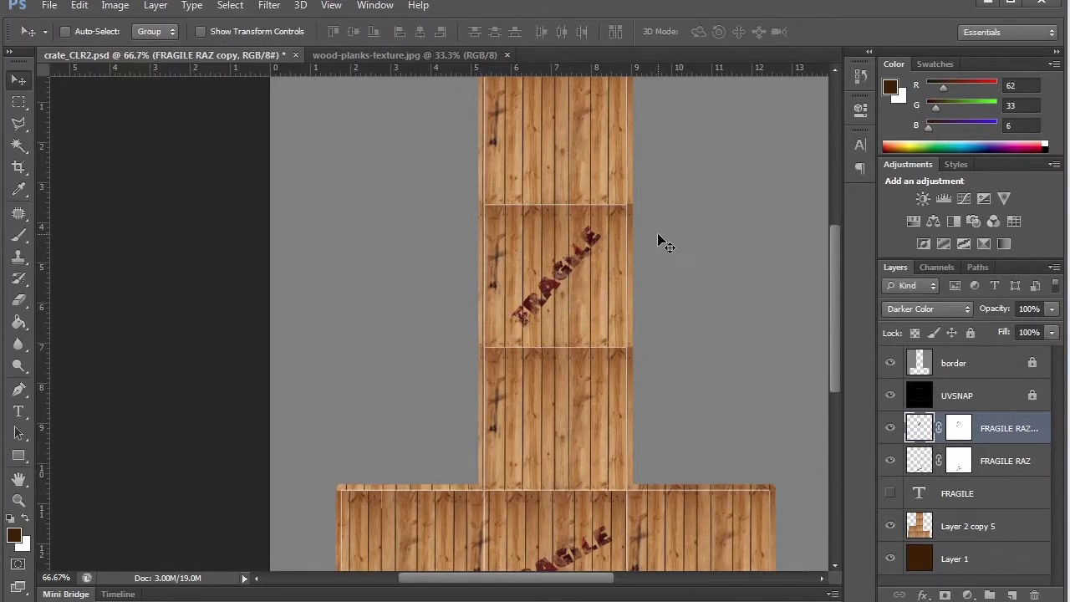
left_click_drag(612, 270, 550, 308)
key("Right")
key("Right")
key("Right")
key("Right")
key("Right")
key("Right")
key("Right")
key("Right")
key("Right")
key("Up")
key("Up")
key("Up")
key("Up")
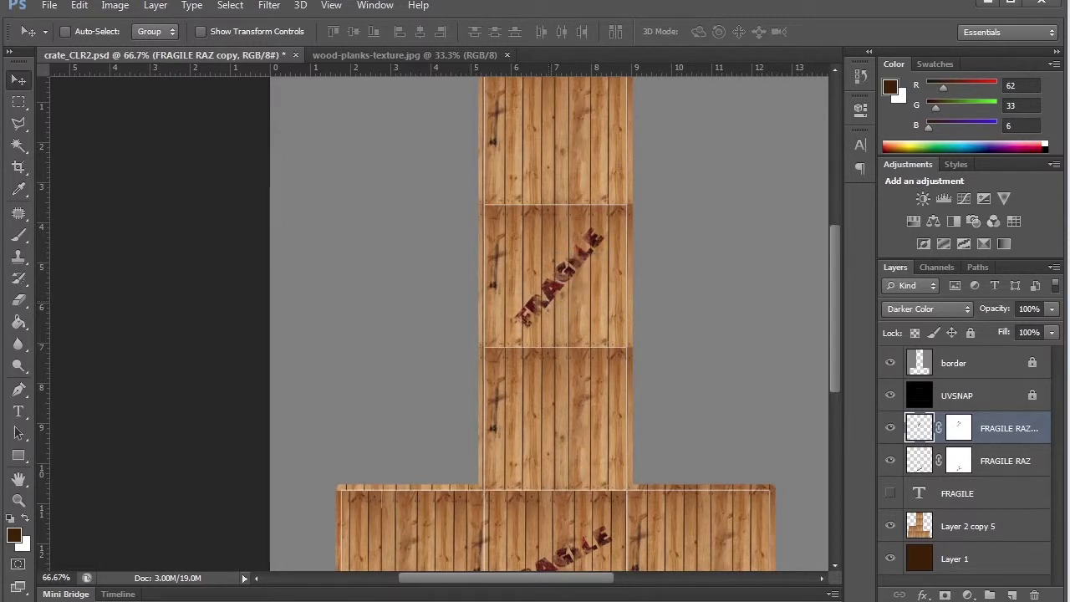
Step: Paint dark grey with a 200px brush on the FRAGILE RAZ copy mask to fade the stamp
left_click(960, 428)
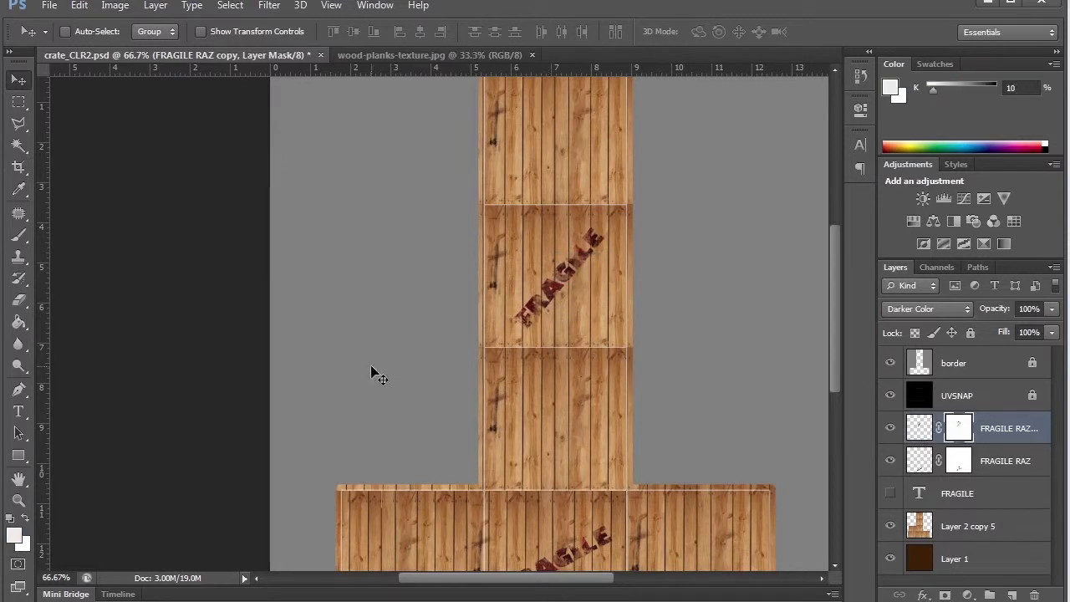
left_click(19, 235)
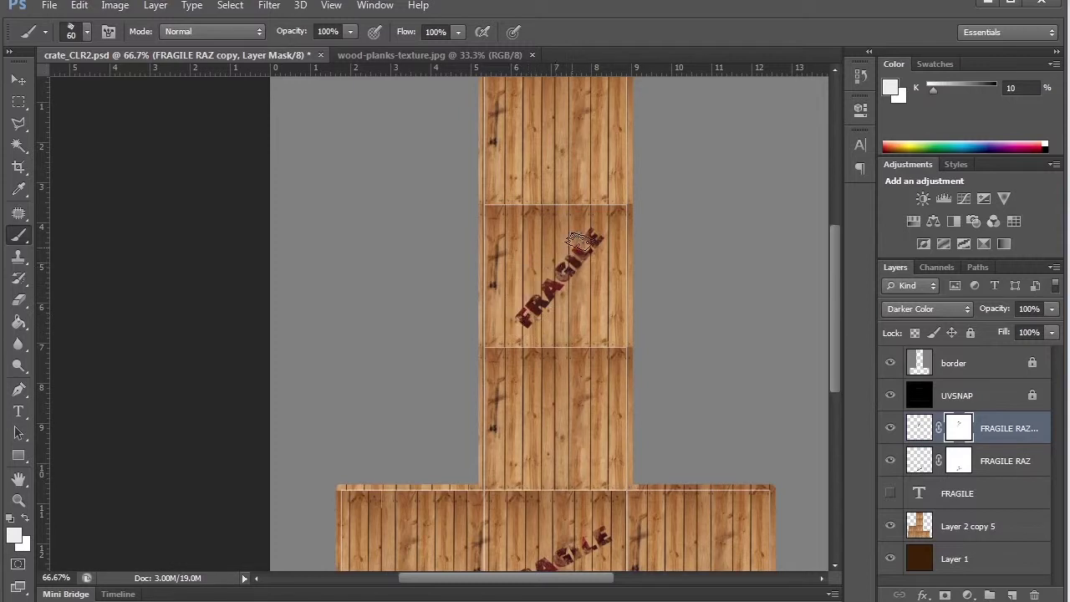
left_click(13, 534)
left_click(374, 351)
left_click(790, 179)
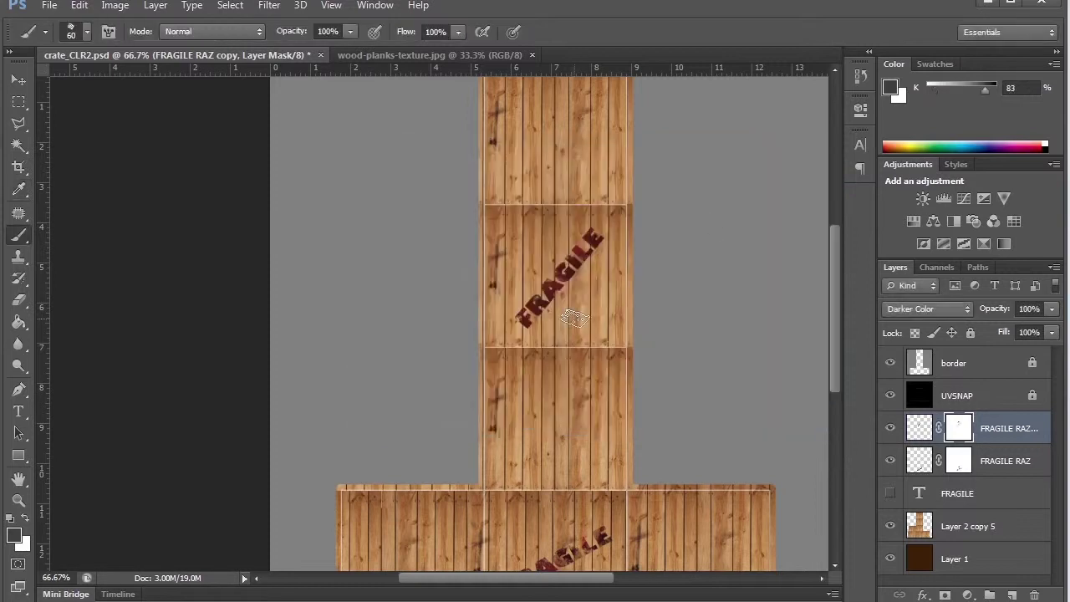
mouse_move(513, 305)
left_mouse_down()
mouse_move(512, 316)
mouse_move(568, 318)
left_mouse_up()
key("bracketright")
key("bracketright")
key("bracketright")
key("bracketright")
key("bracketright")
key("bracketright")
key("bracketright")
key("bracketright")
mouse_move(611, 284)
left_mouse_down()
mouse_move(575, 319)
mouse_move(556, 241)
mouse_move(536, 338)
left_mouse_up()
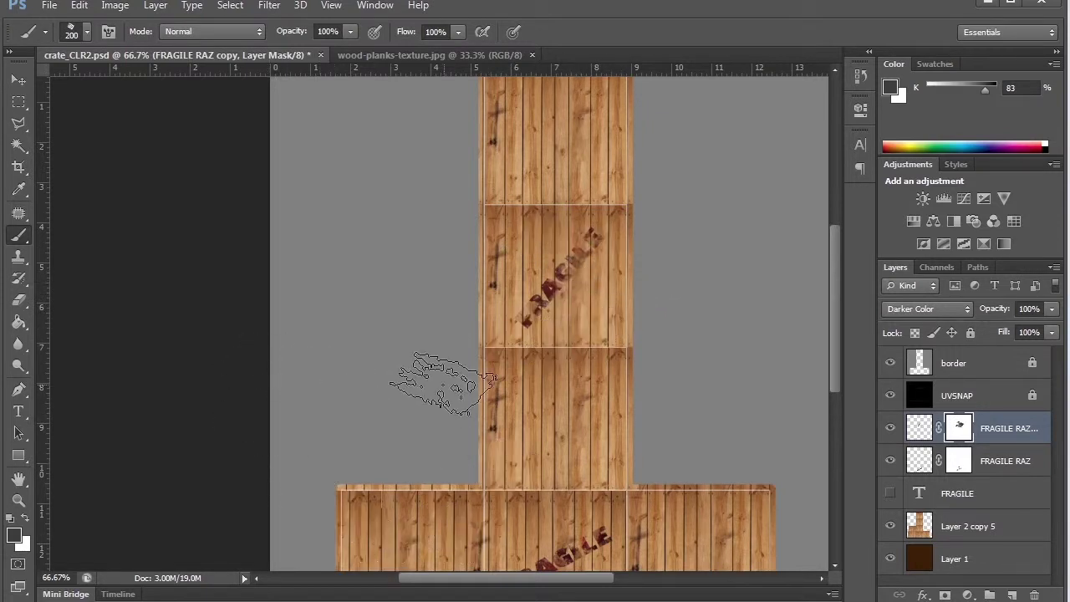
Step: Duplicate the FRAGILE RAZ copy layer, zoom out, save the texture and return to Maya
mouse_move(1019, 439)
left_mouse_down()
mouse_move(1024, 452)
mouse_move(943, 568)
mouse_move(953, 577)
left_mouse_up()
left_click_drag(916, 431, 1012, 595)
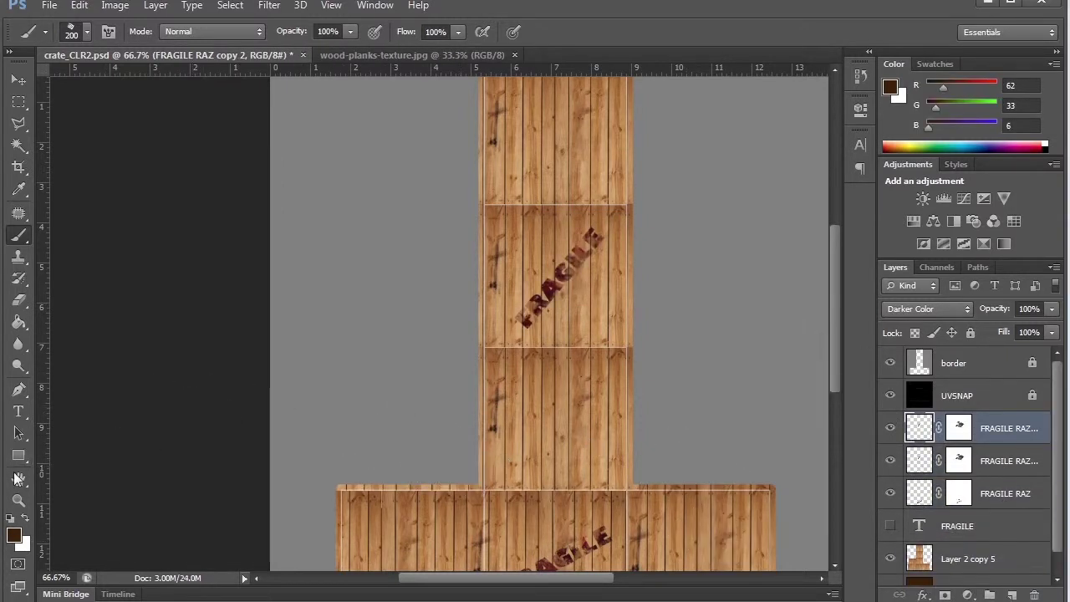
left_click(19, 500)
left_click(655, 404, "alt")
left_click(654, 404, "alt")
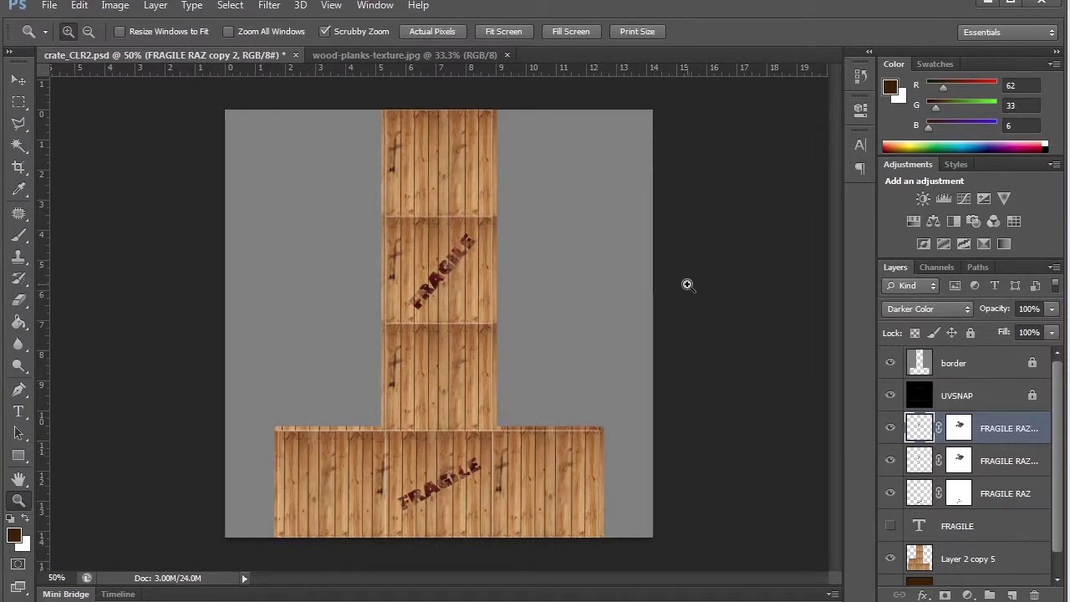
key("ctrl+s")
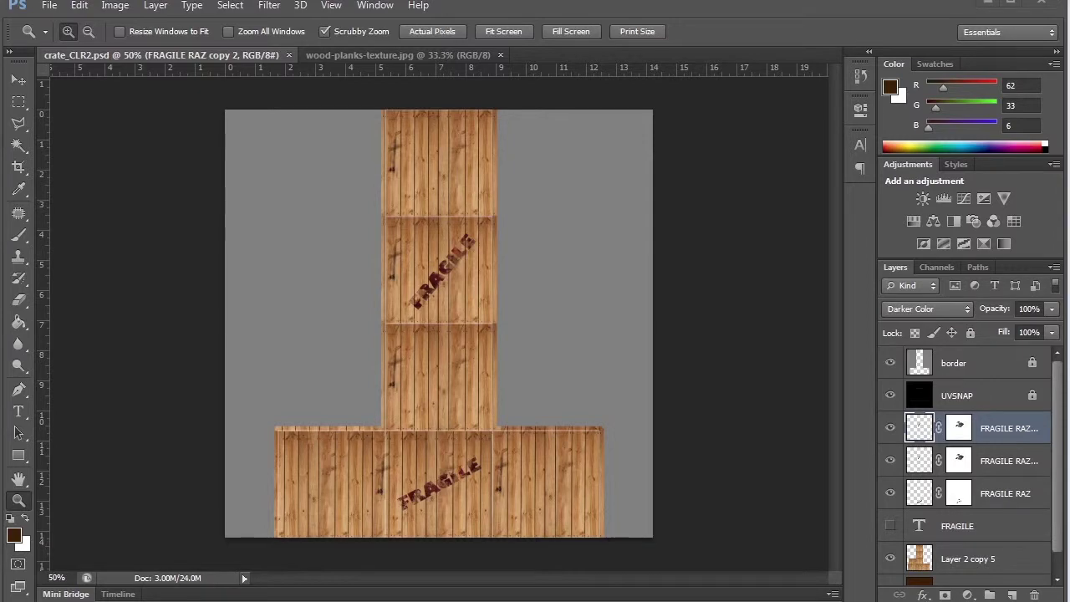
key("alt+Tab")
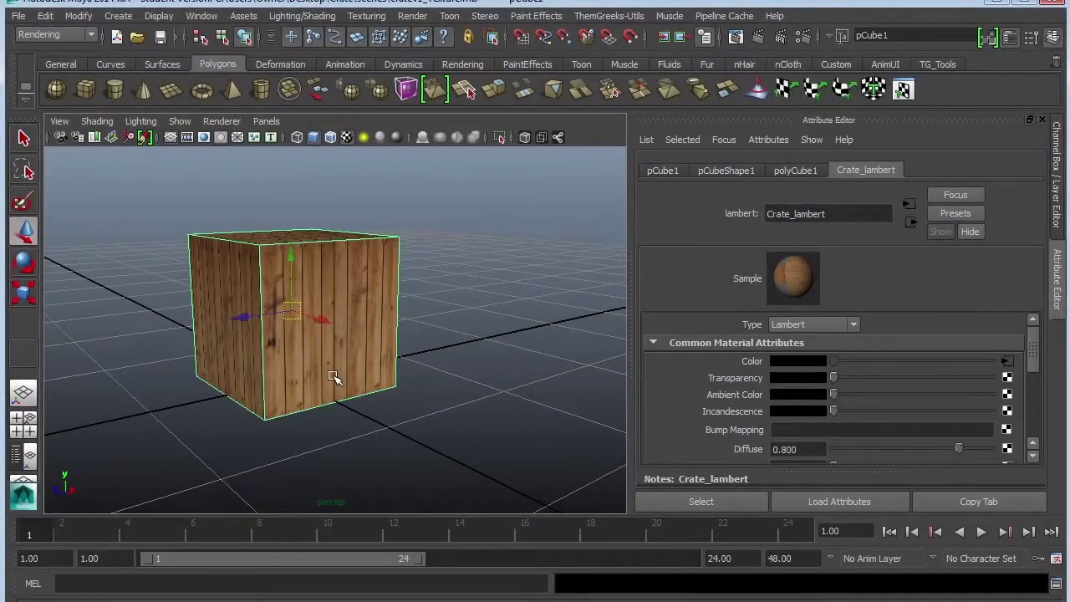
Step: Reload the file1 colour texture and orbit the cube to inspect the worn FRAGILE stamp
left_click(1009, 362)
left_click(793, 432)
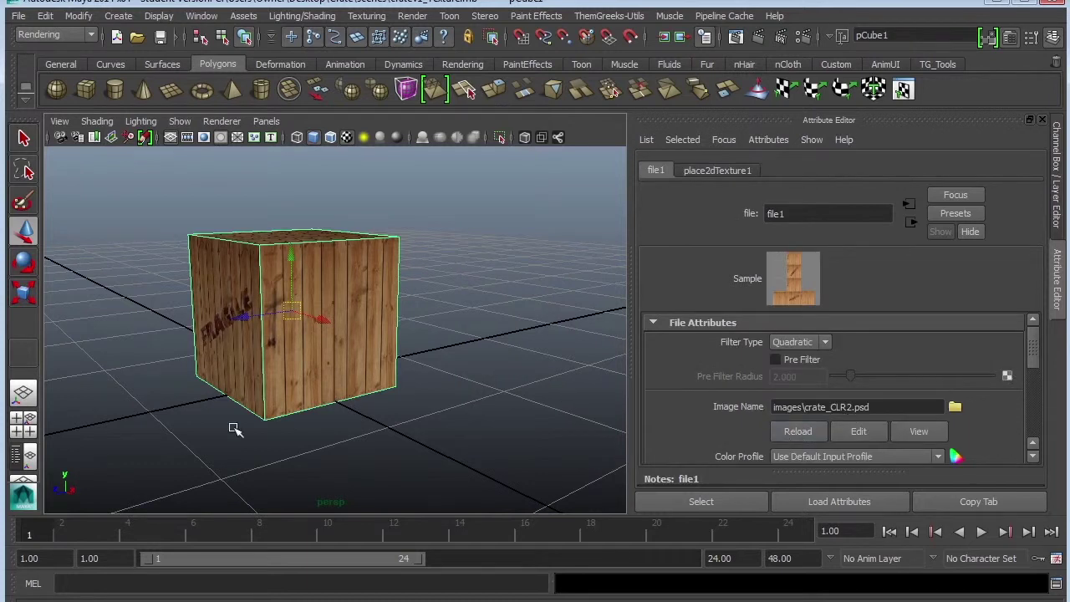
left_click_drag(234, 429, 262, 409)
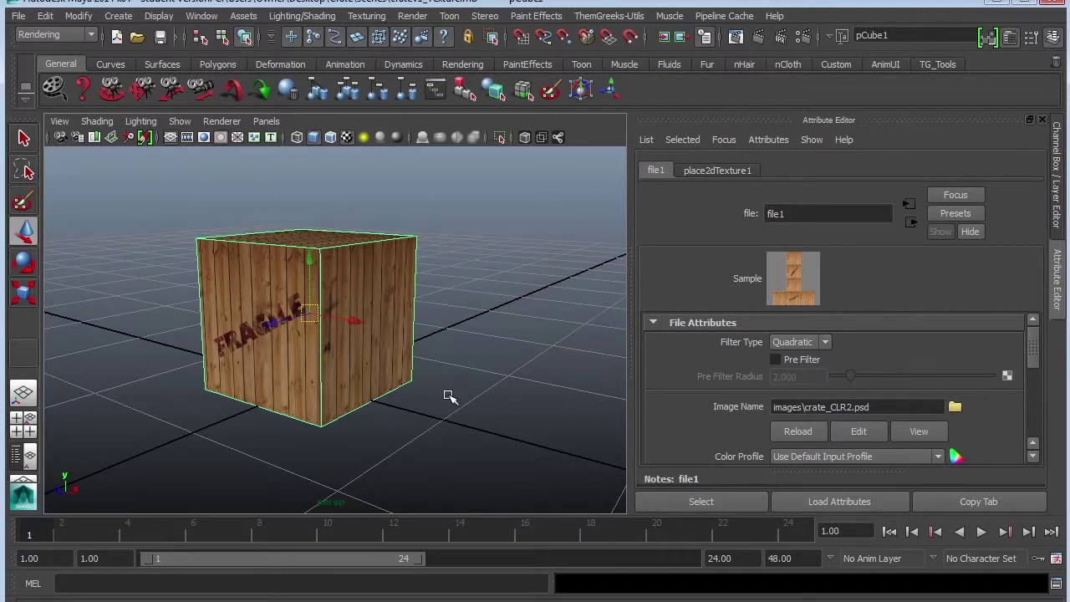
mouse_move(307, 441)
left_mouse_down()
mouse_move(387, 432)
mouse_move(326, 444)
left_mouse_up()
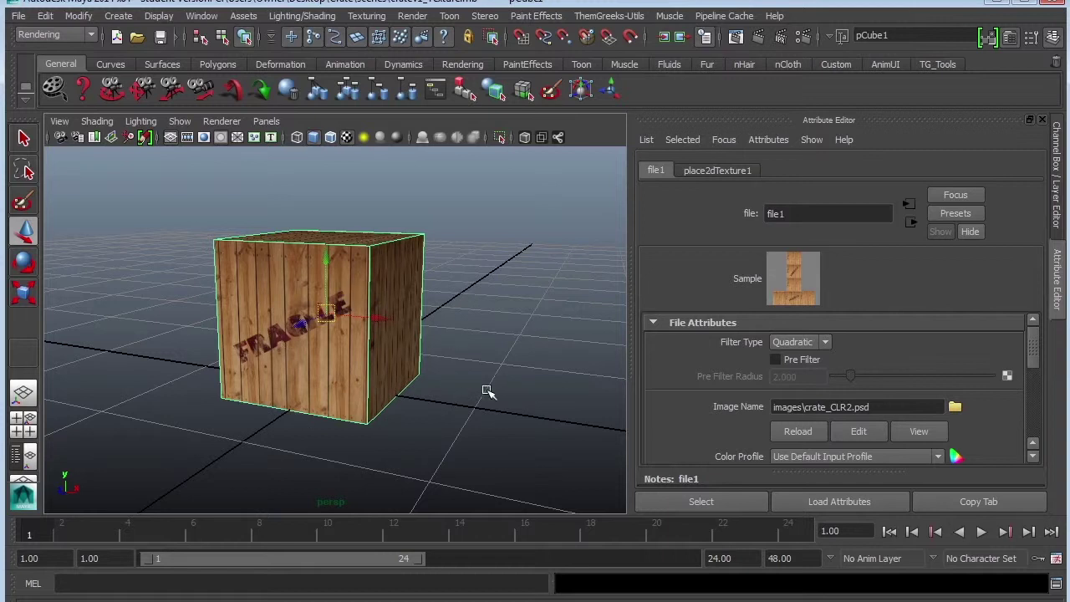
left_click_drag(514, 386, 495, 388)
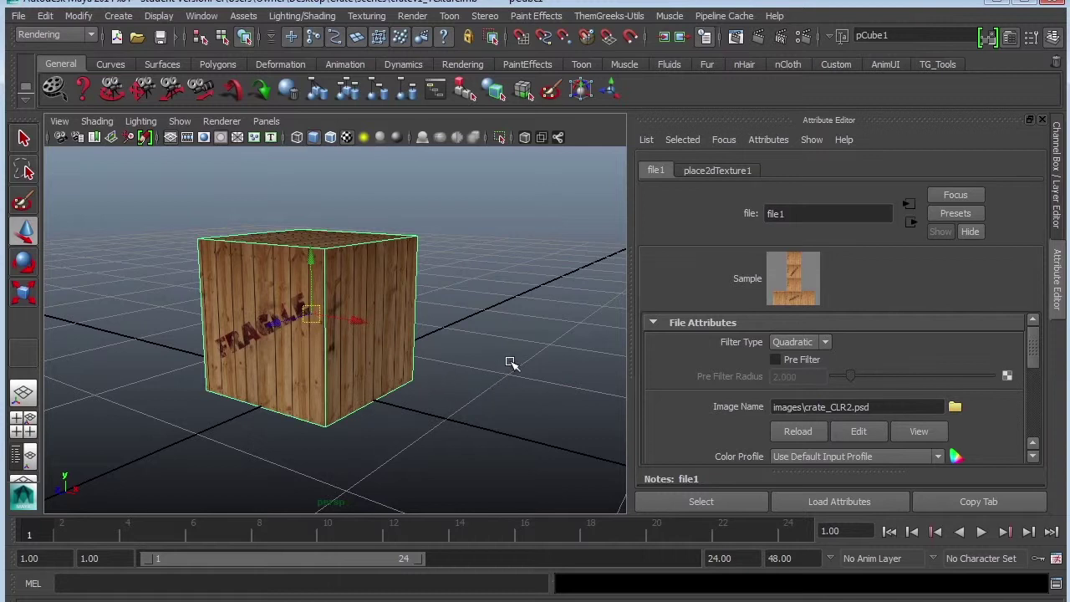
left_click_drag(510, 363, 529, 367)
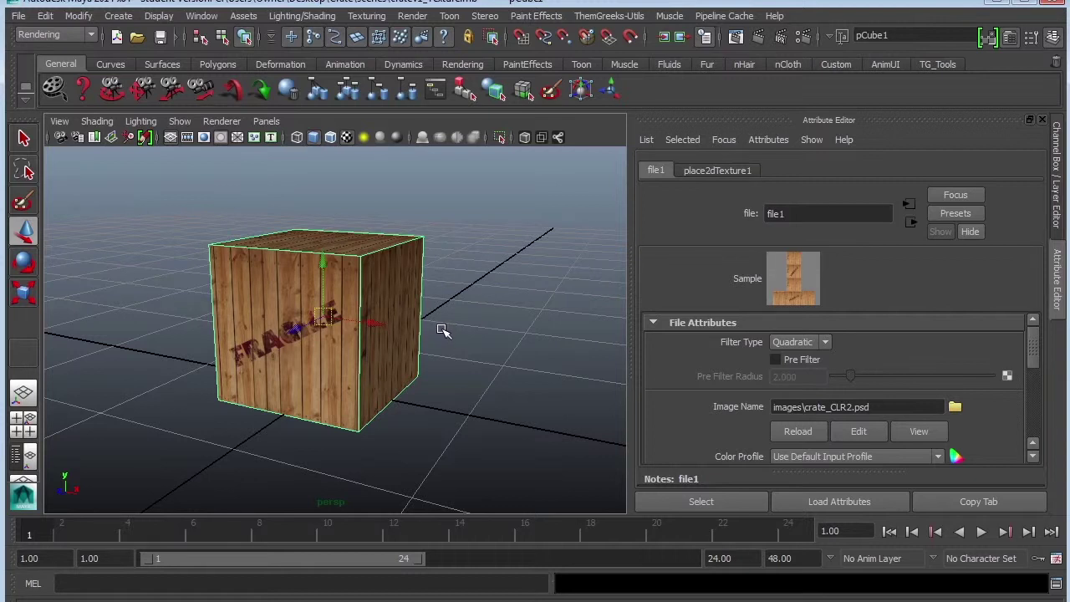
Step: Hide the UVSNAP layer in crate_CLR2.psd and save the texture
key("alt+Tab")
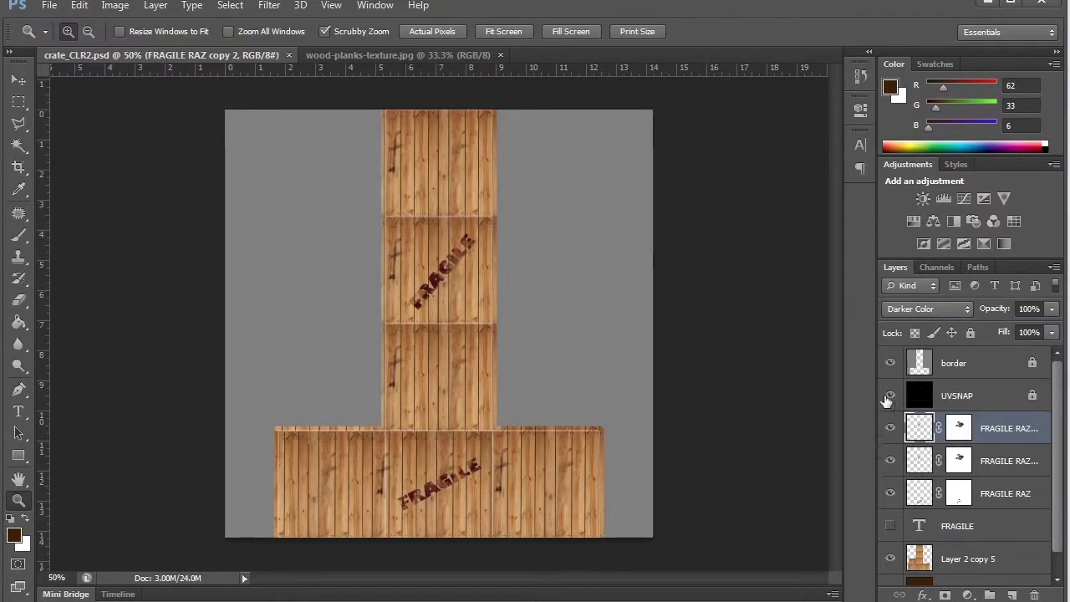
left_click(957, 397)
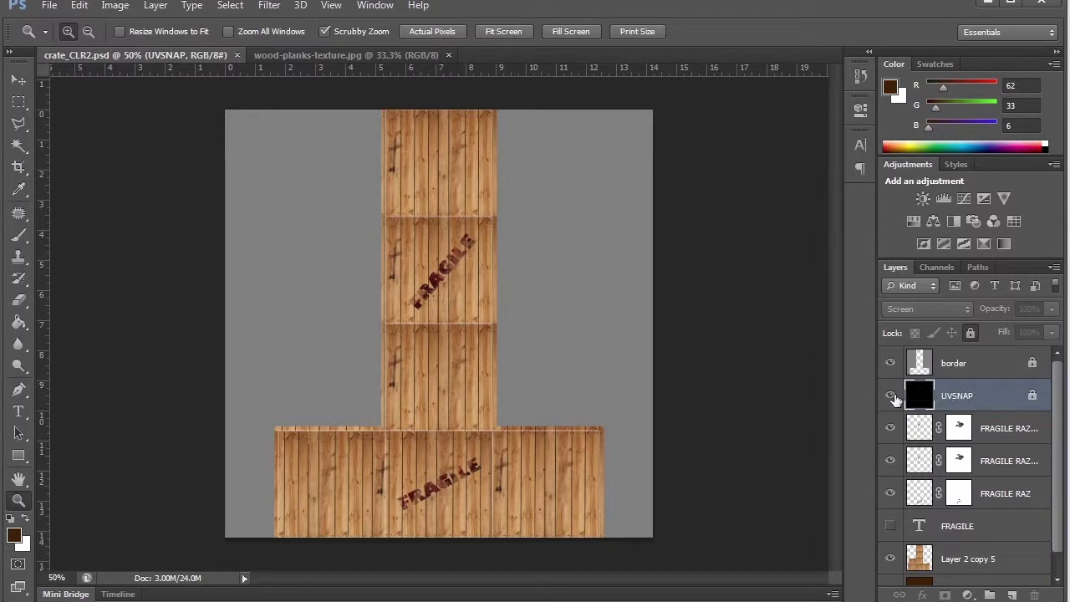
left_click(893, 398)
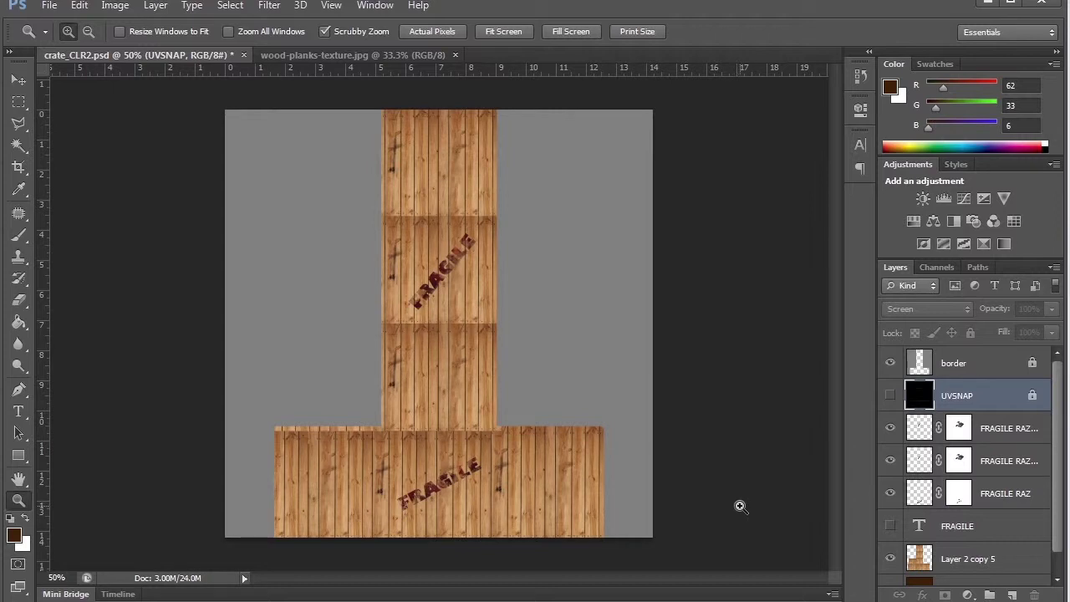
key("ctrl+s")
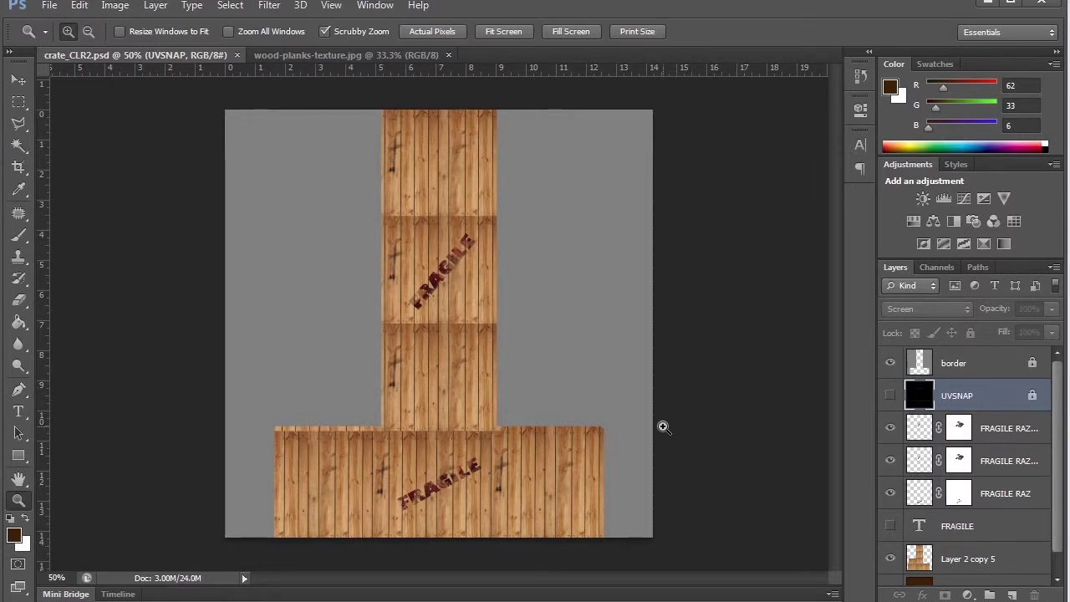
left_click(159, 6)
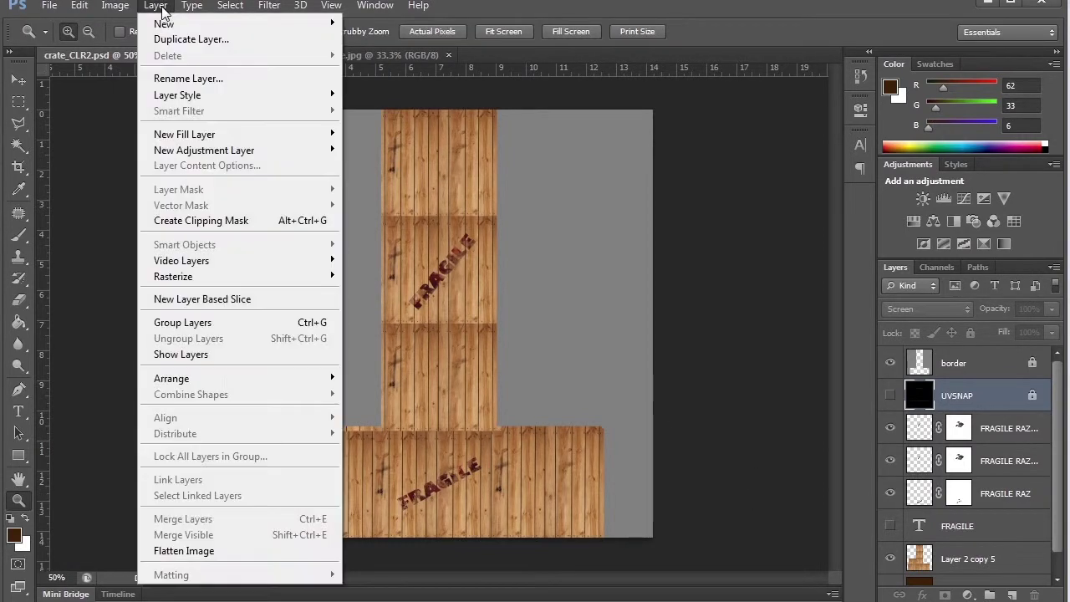
Step: Flatten the image, discarding hidden layers, and save it as TIFF crate_CLR.tif in sourceimages
left_click(210, 552)
left_click(473, 242)
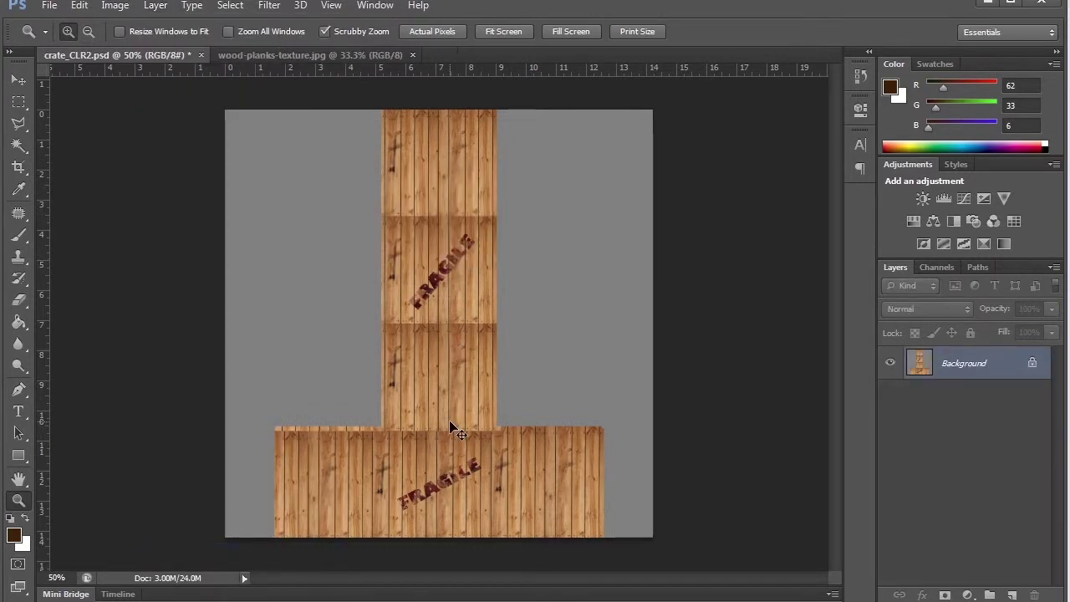
left_click(50, 6)
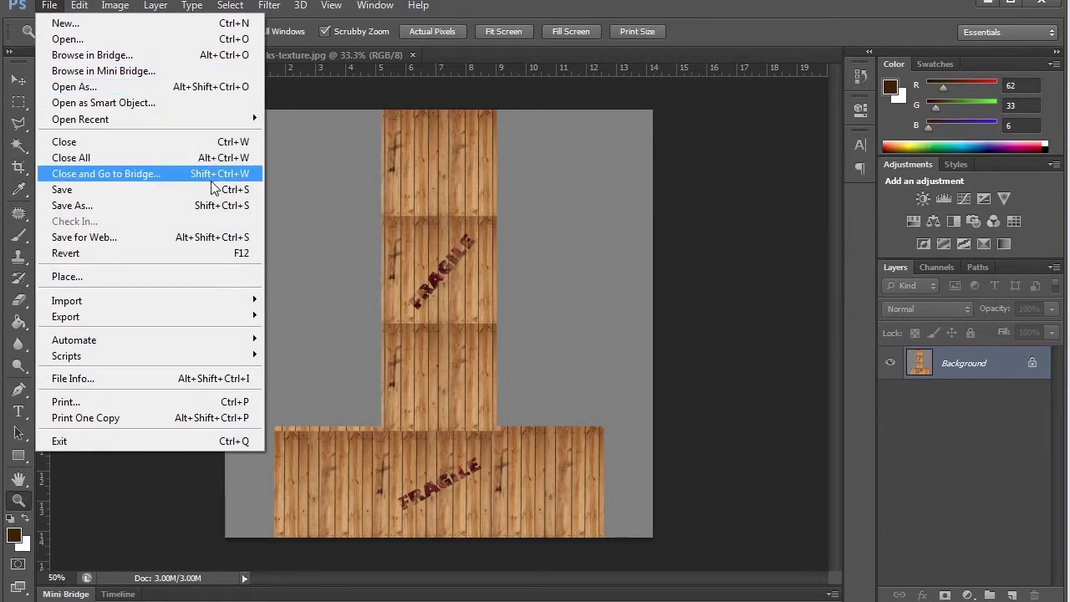
left_click(222, 206)
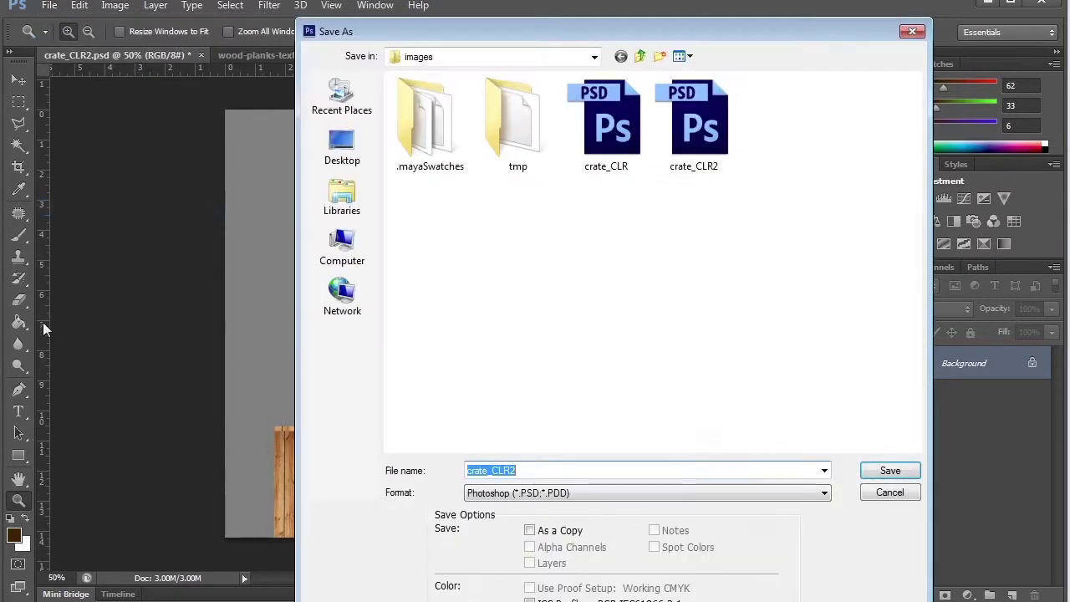
left_click(641, 56)
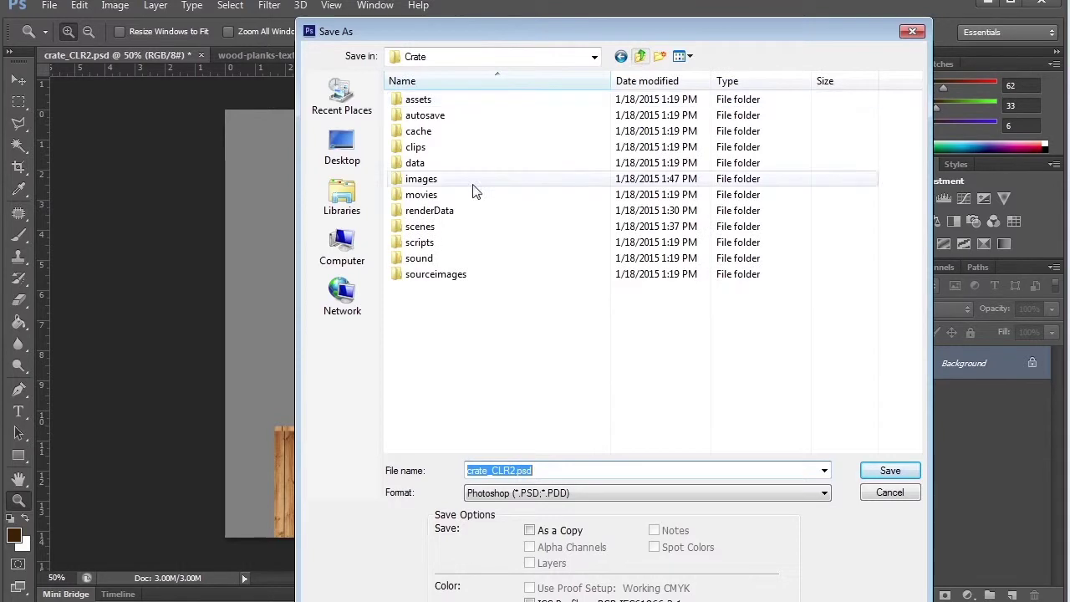
double_click(437, 274)
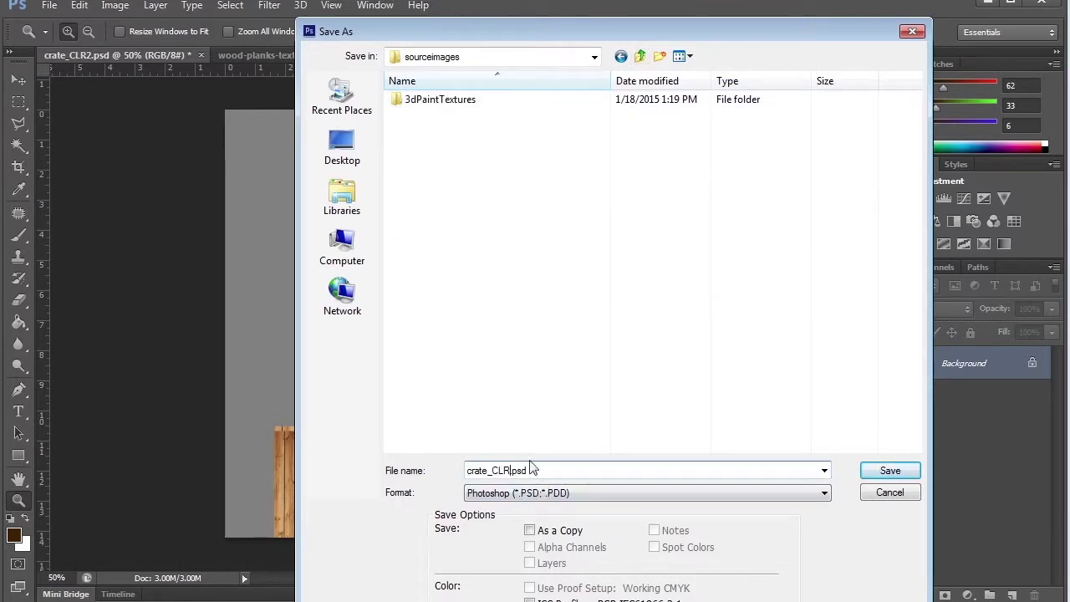
left_click(502, 493)
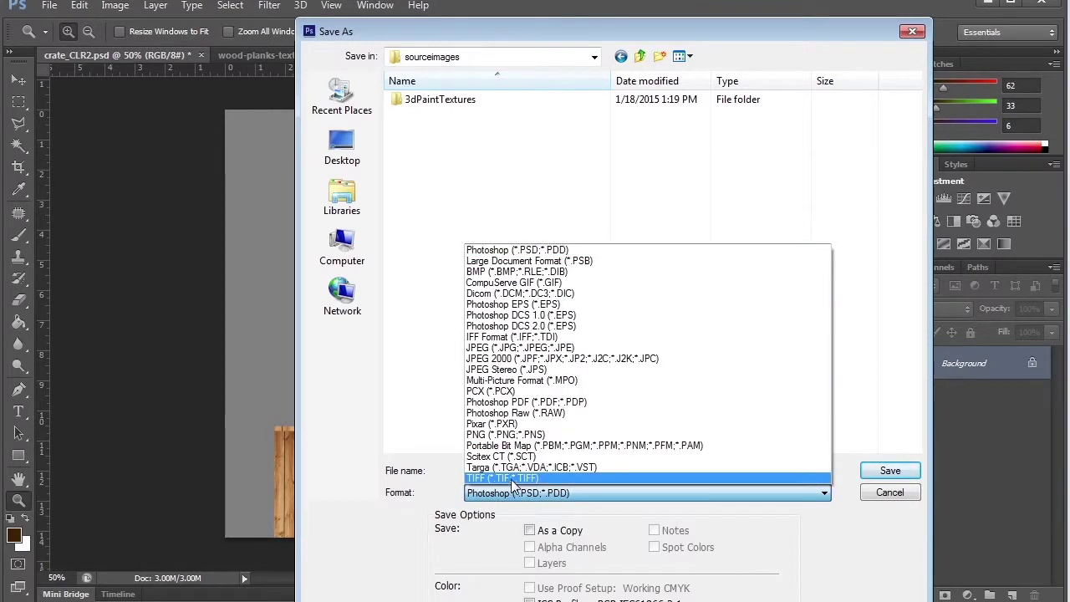
left_click(502, 479)
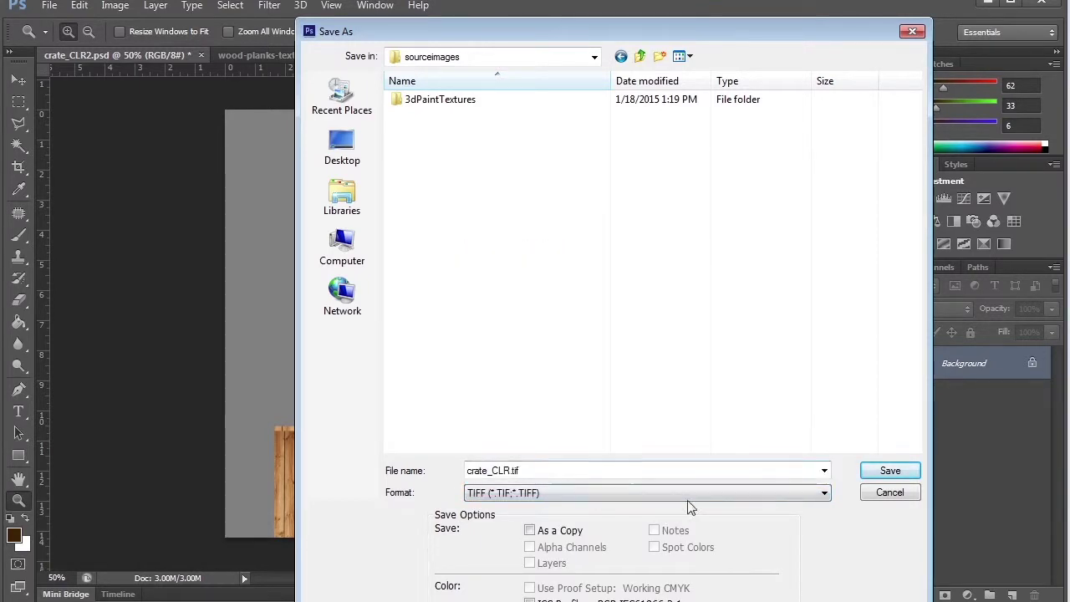
left_click(891, 471)
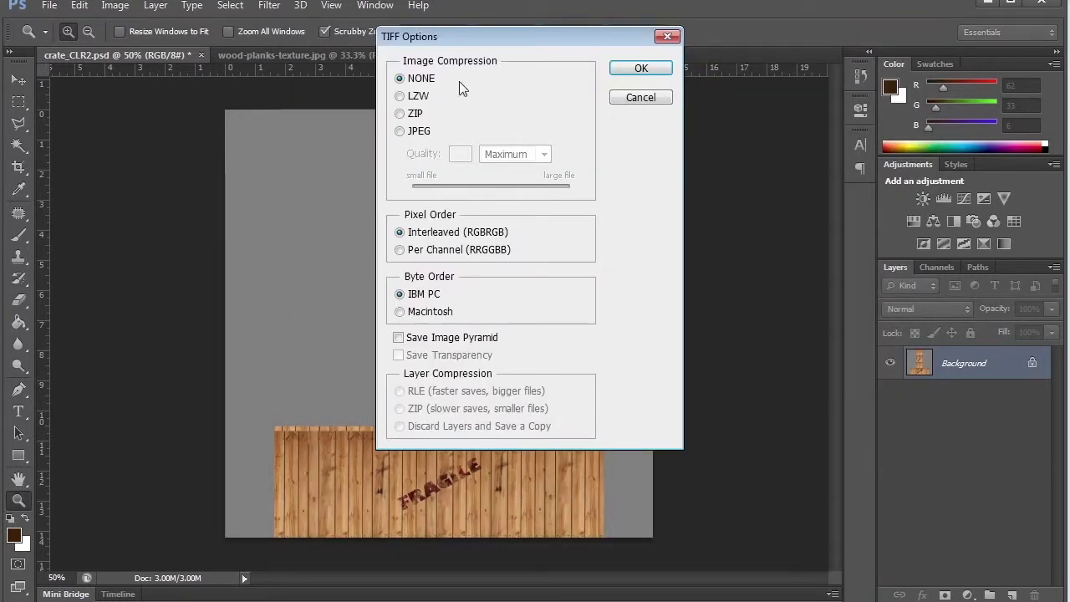
left_click(640, 68)
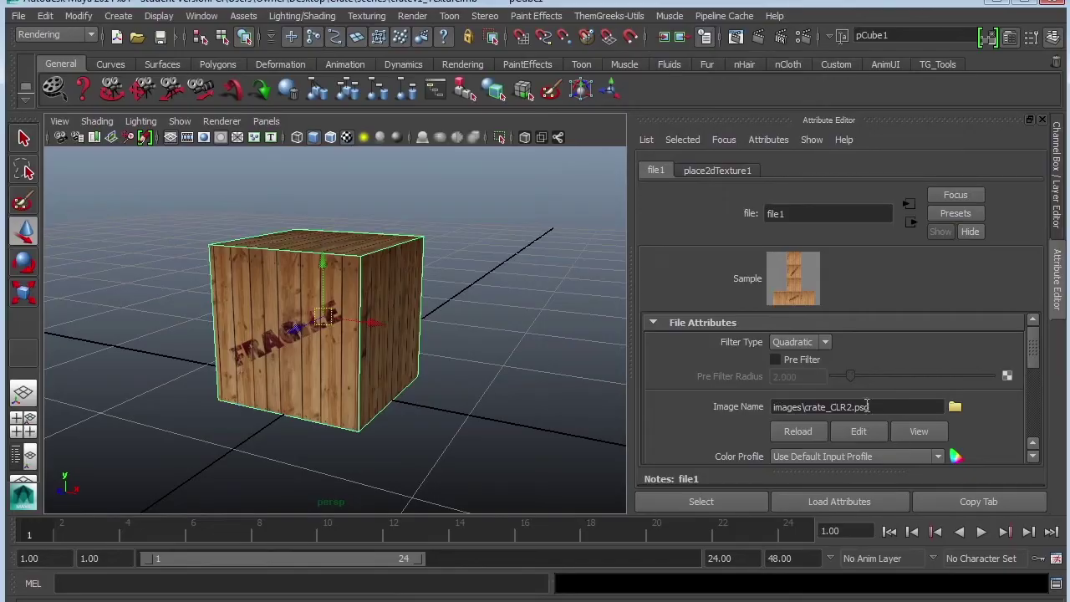
Step: Point the file1 texture to sourceimages\crate_CLR.tif
left_click_drag(867, 407, 755, 408)
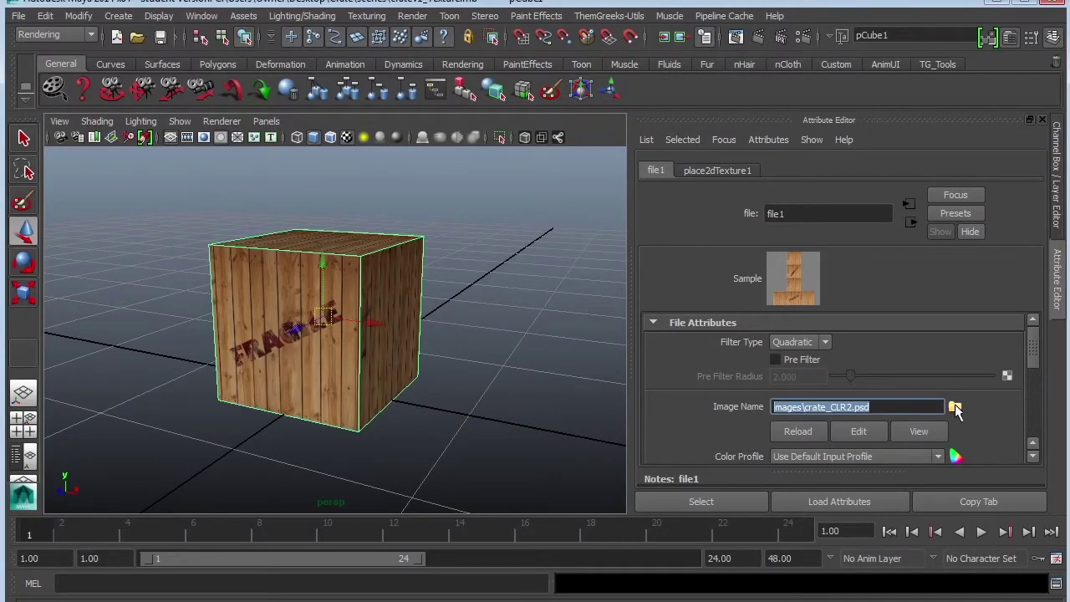
left_click(954, 408)
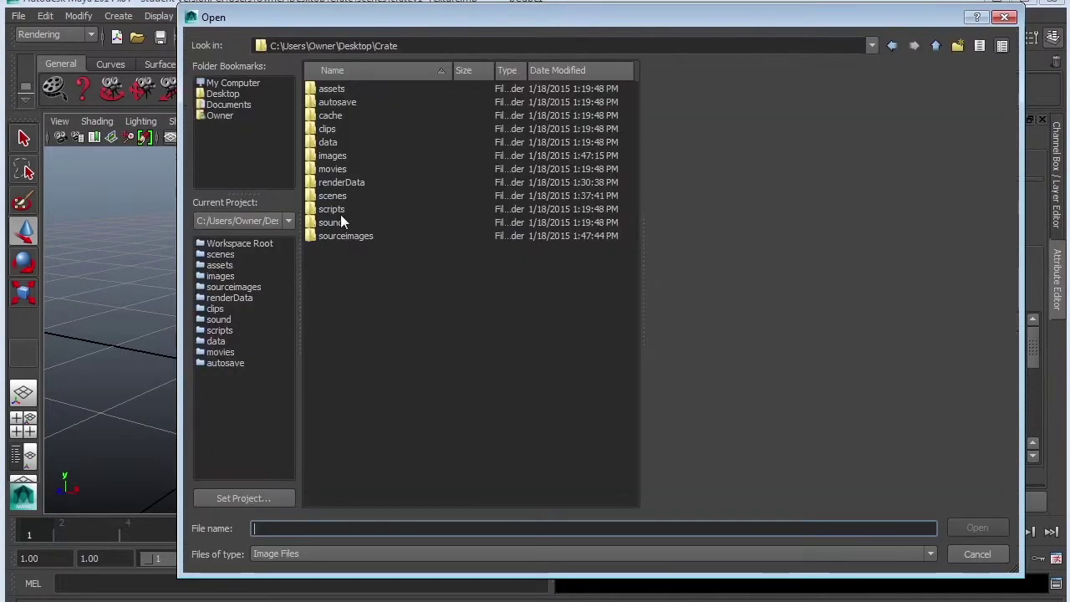
double_click(342, 235)
double_click(364, 104)
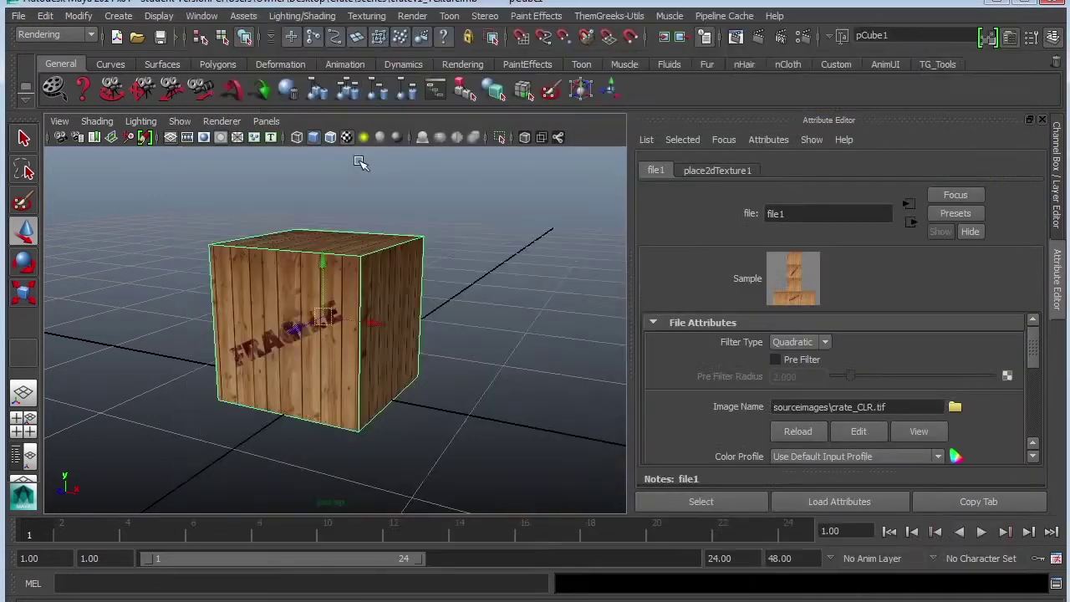
left_click(523, 349)
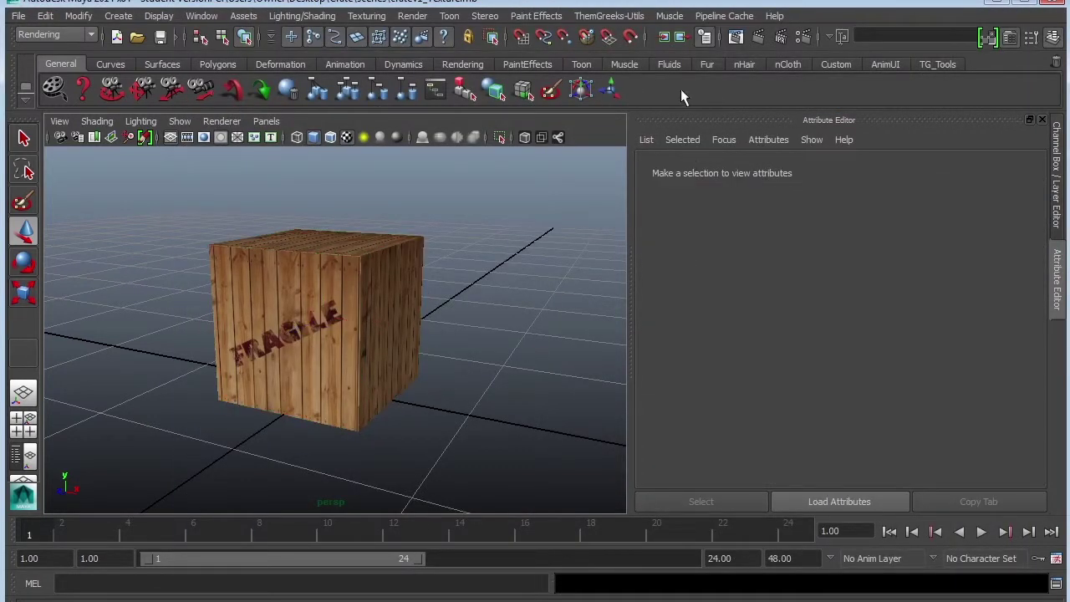
Step: Render the crate, re-render it with mental ray, then close Render View
left_click(736, 37)
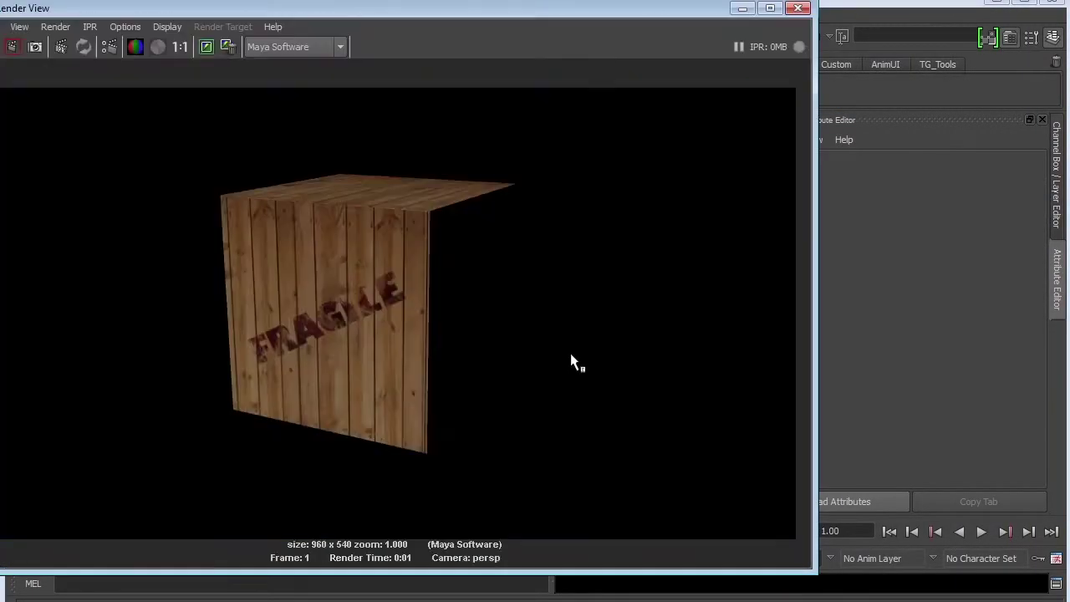
left_click(293, 47)
left_click(275, 101)
left_click(84, 46)
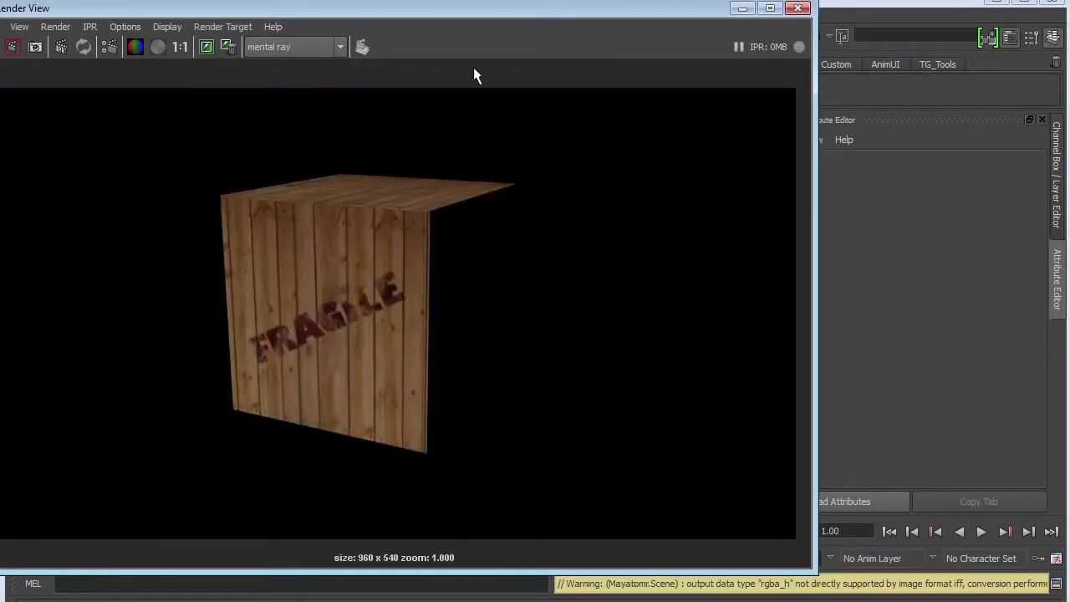
left_click_drag(529, 17, 635, 30)
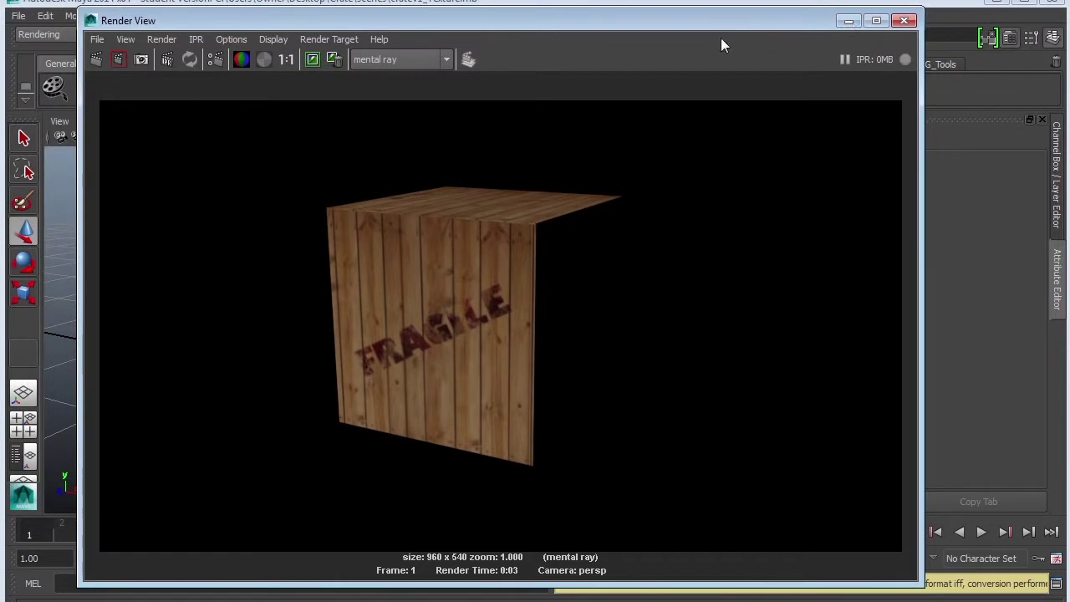
left_click(904, 20)
Step: Create a polygon plane and scale it up into a large floor
left_click(171, 89)
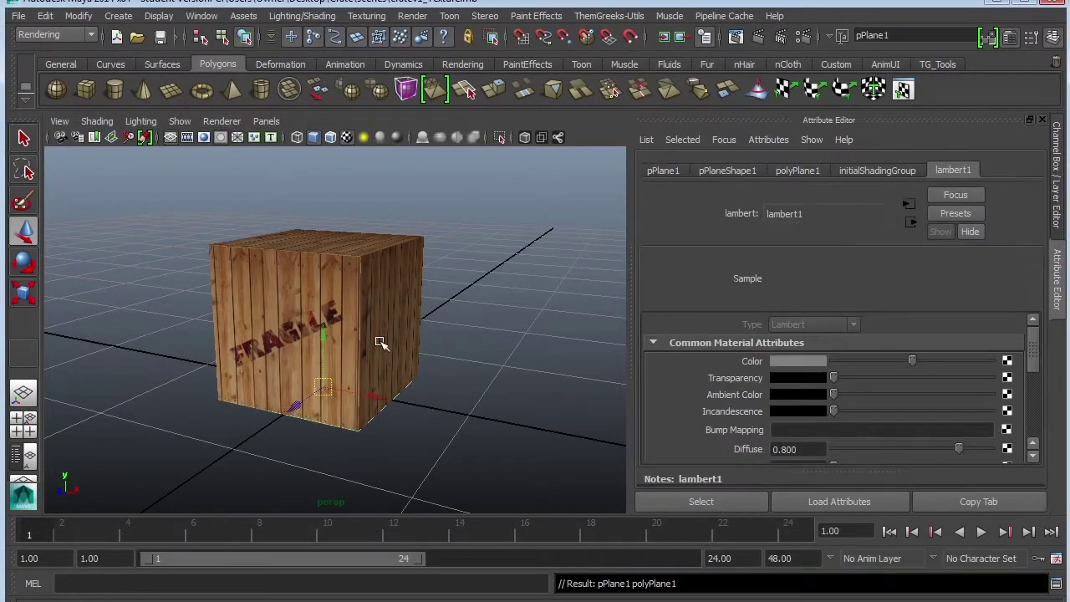
key("r")
left_click_drag(321, 389, 872, 589)
scroll(471, 337, "down", 3)
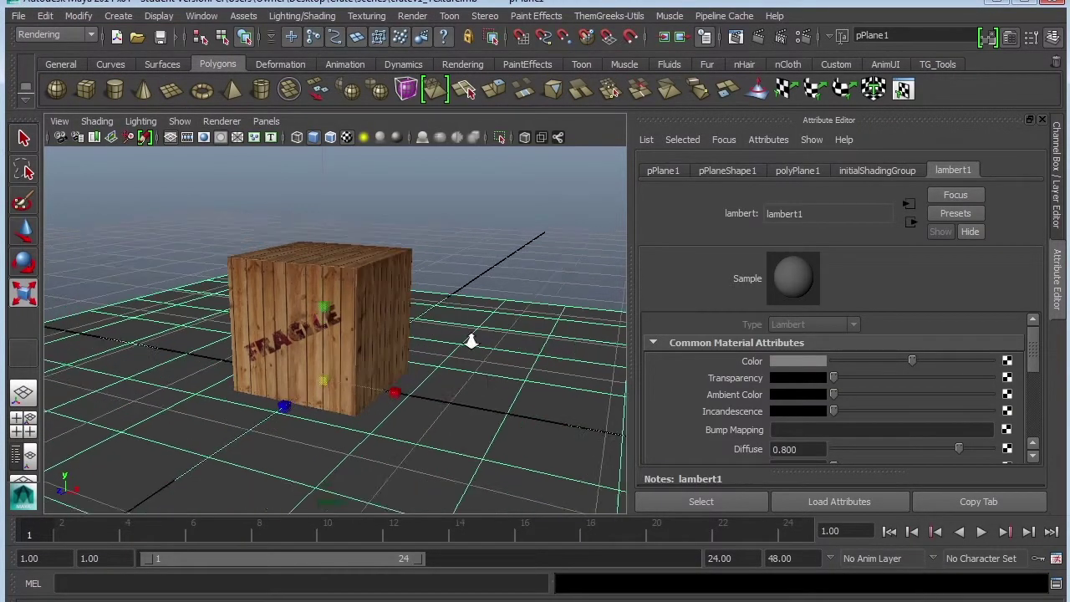
Step: Duplicate the crate, place the copy to the right and adjust its height
left_click(389, 346)
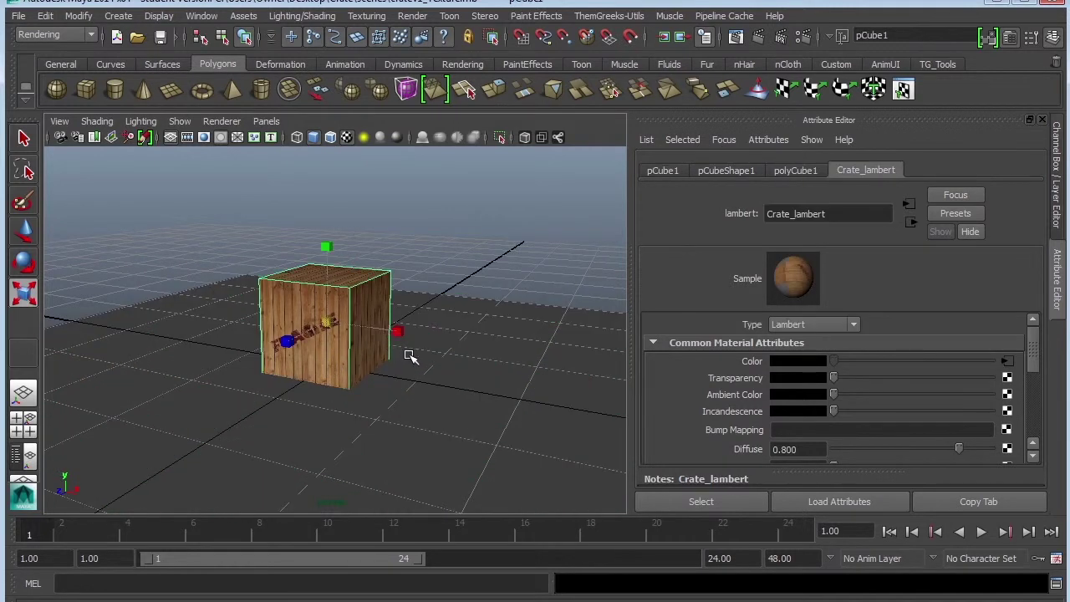
key("ctrl+d")
key("w")
left_click_drag(402, 339, 481, 358)
key("e")
key("ctrl+z")
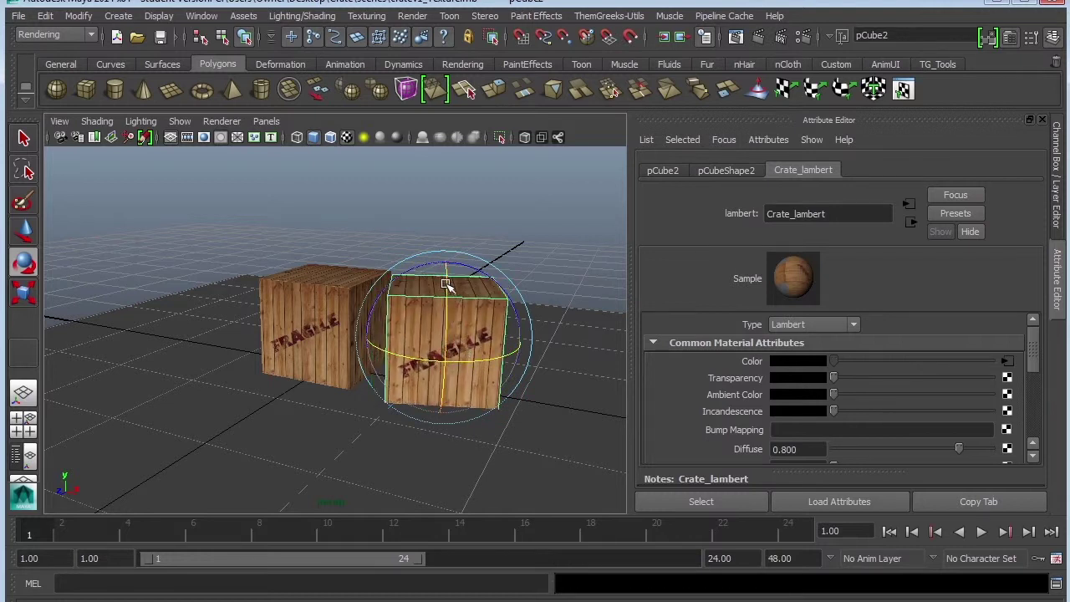
key("r")
left_click_drag(447, 281, 450, 286)
Step: Duplicate a third crate, lift it on top of the two and rotate it
key("ctrl+d")
key("w")
left_click_drag(488, 361, 425, 359)
left_click_drag(393, 270, 409, 173)
key("e")
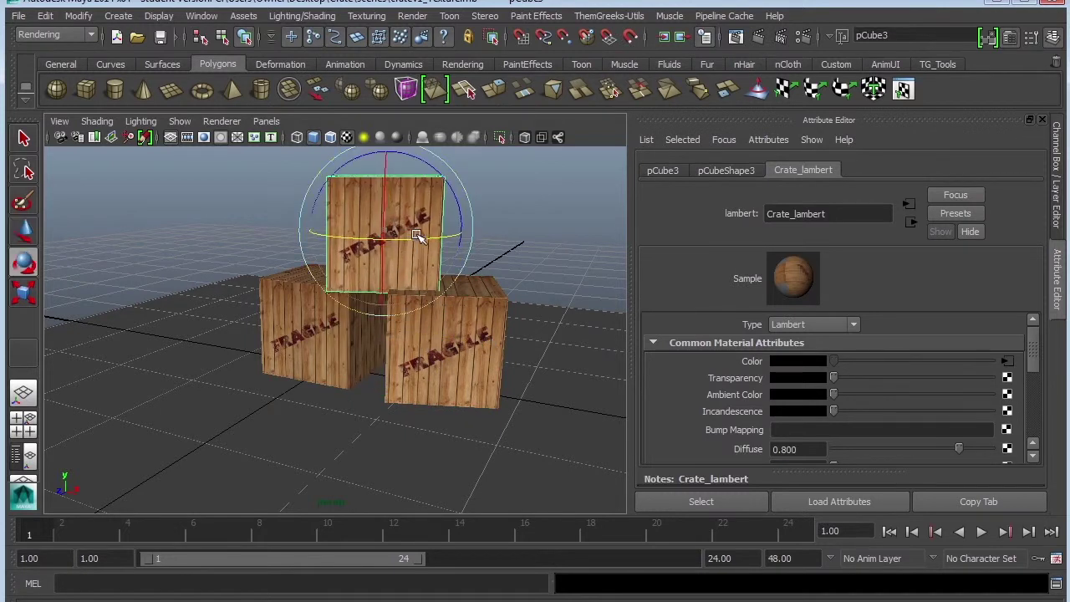
left_click_drag(410, 239, 391, 169)
key("w")
key("e")
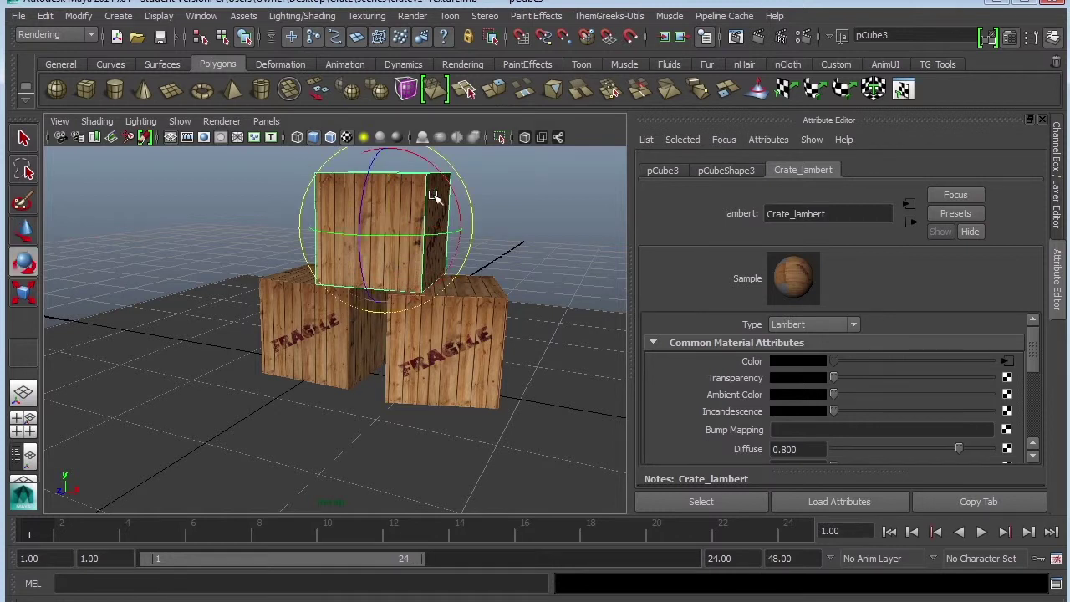
Step: Turn the lower-left crate slightly and dismiss the render window
left_click(331, 355)
left_click_drag(331, 354, 384, 331)
left_click(432, 248)
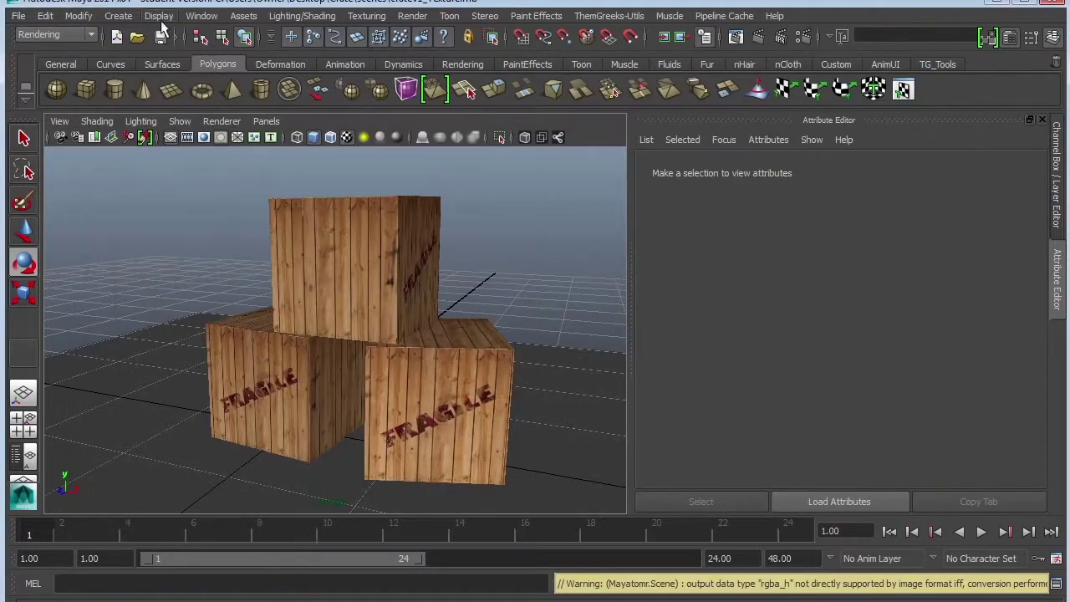
left_click(117, 15)
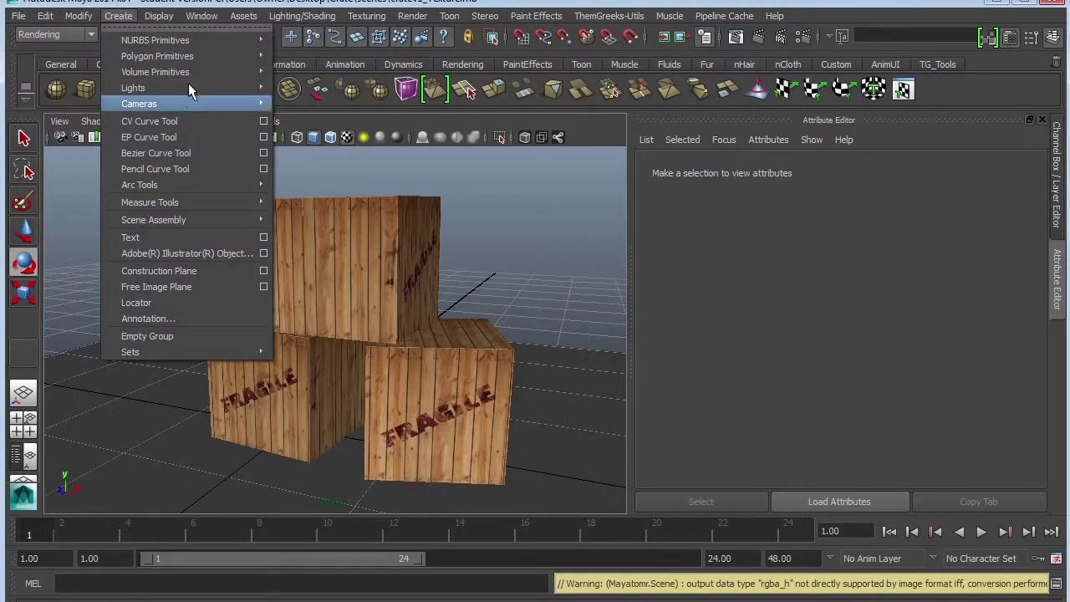
Step: Add an ambient light above the crates, render the lit scene and close Render View
mouse_move(193, 87)
left_click(319, 97)
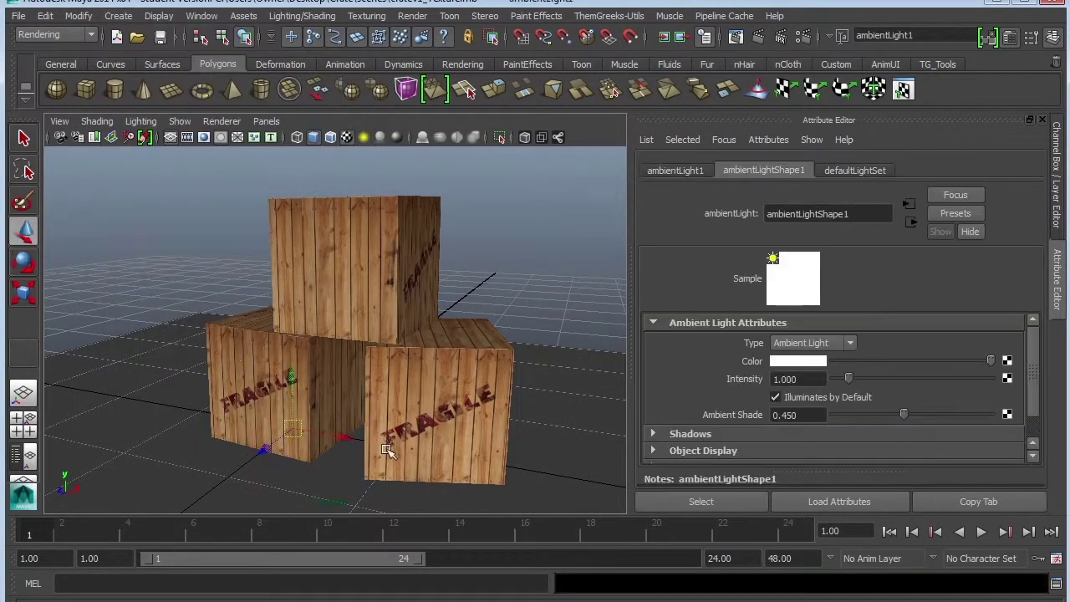
left_click_drag(269, 374, 498, 295)
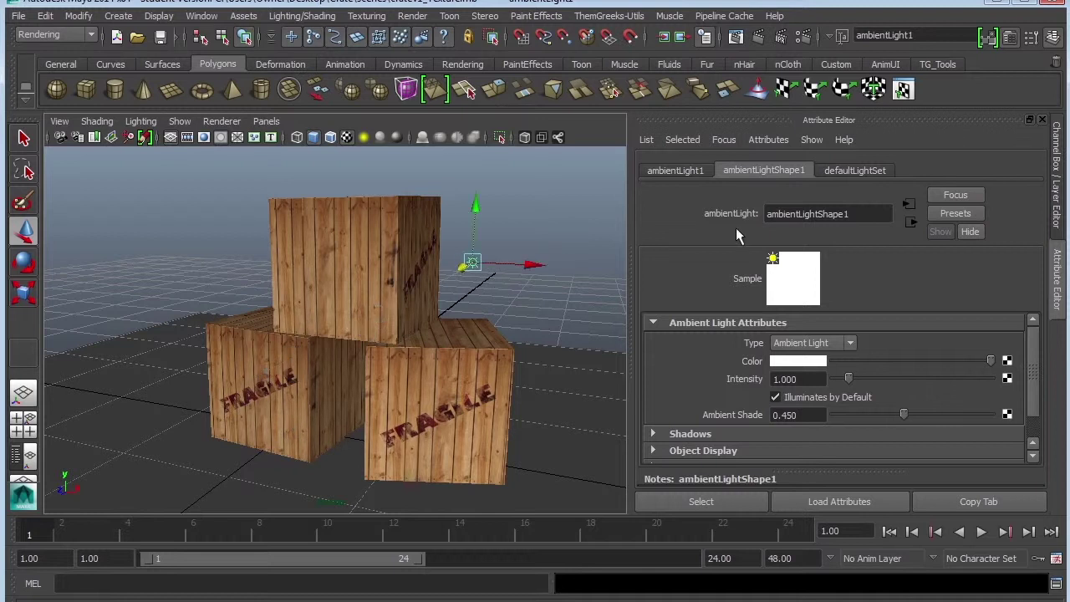
left_click(760, 38)
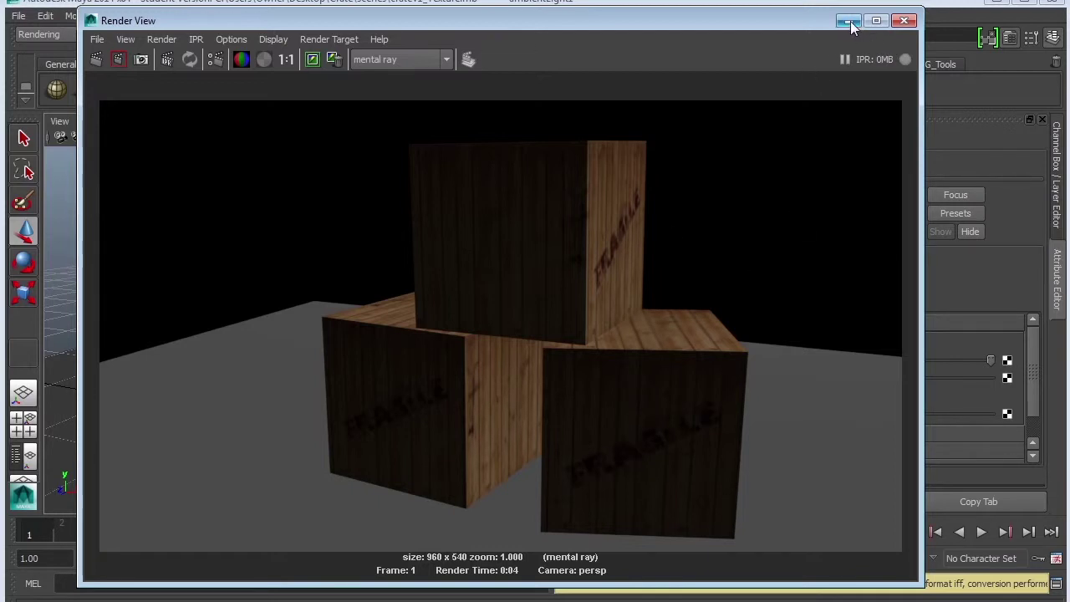
left_click(904, 21)
Step: Duplicate the bottom-right crate and move the copy to the right of the stack
left_click(405, 333)
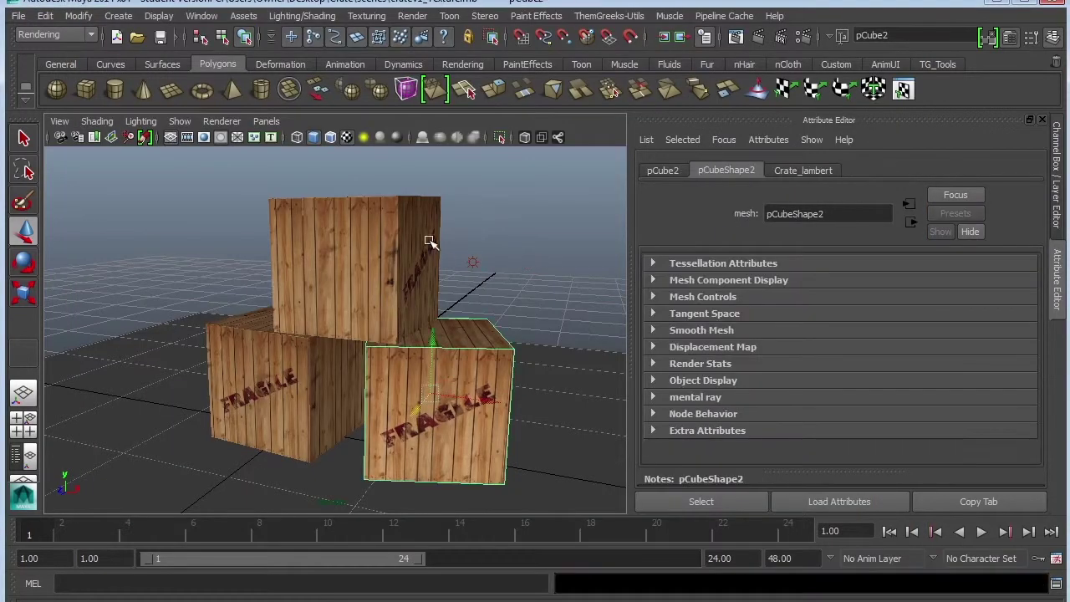
scroll(501, 352, "down", 5)
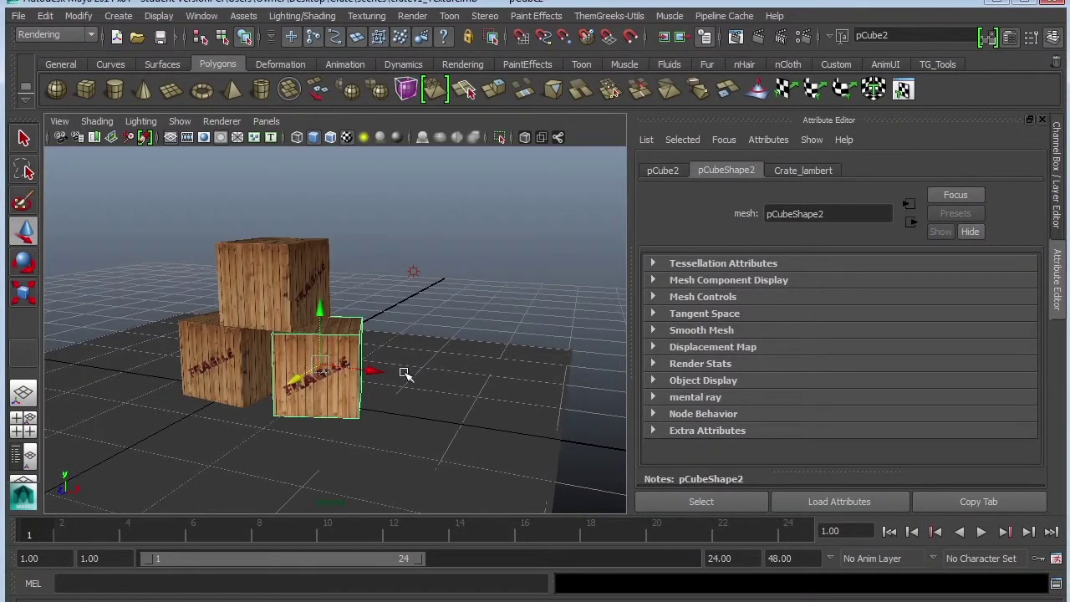
key("ctrl+d")
left_click_drag(372, 372, 489, 382)
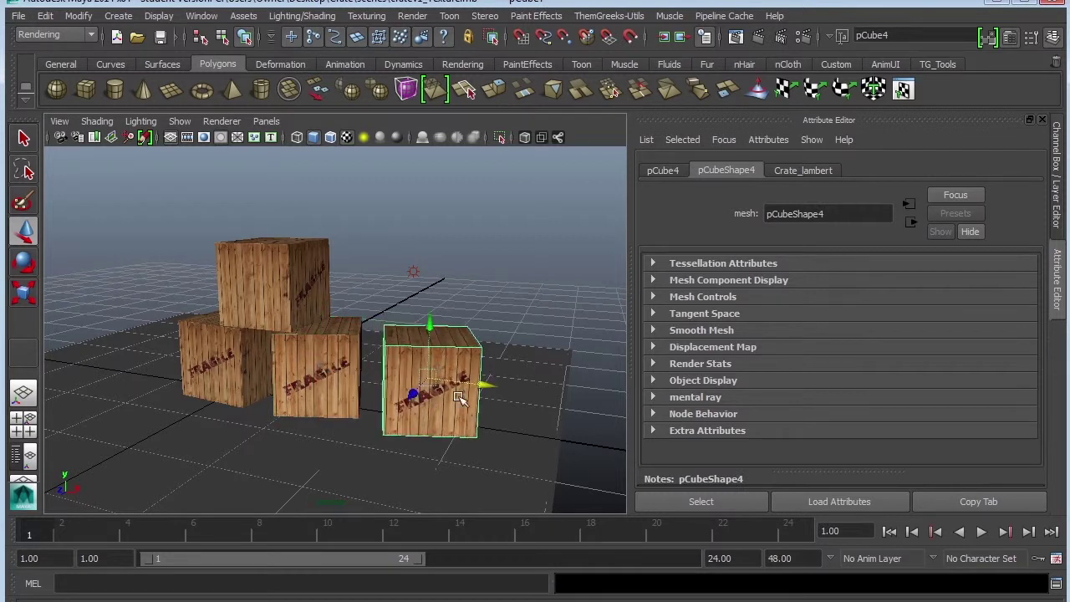
Step: Scale the new pCube4 crate up along Y into a tall box and reselect it
key("r")
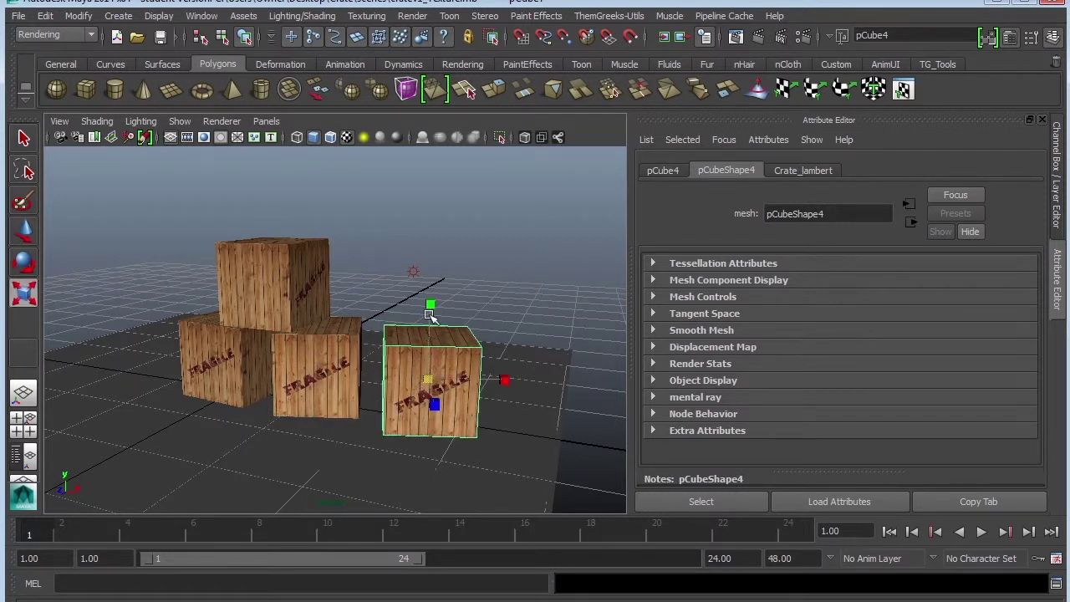
left_click_drag(429, 311, 444, 142)
key("w")
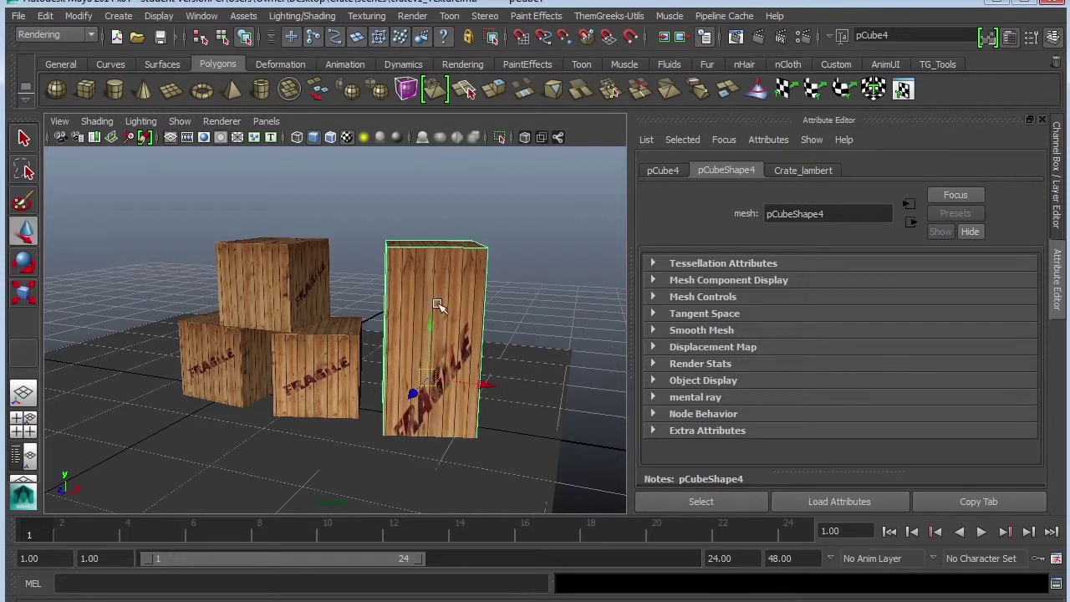
left_click_drag(437, 306, 473, 305)
left_click_drag(479, 391, 538, 371)
left_click(555, 358)
left_click(442, 360)
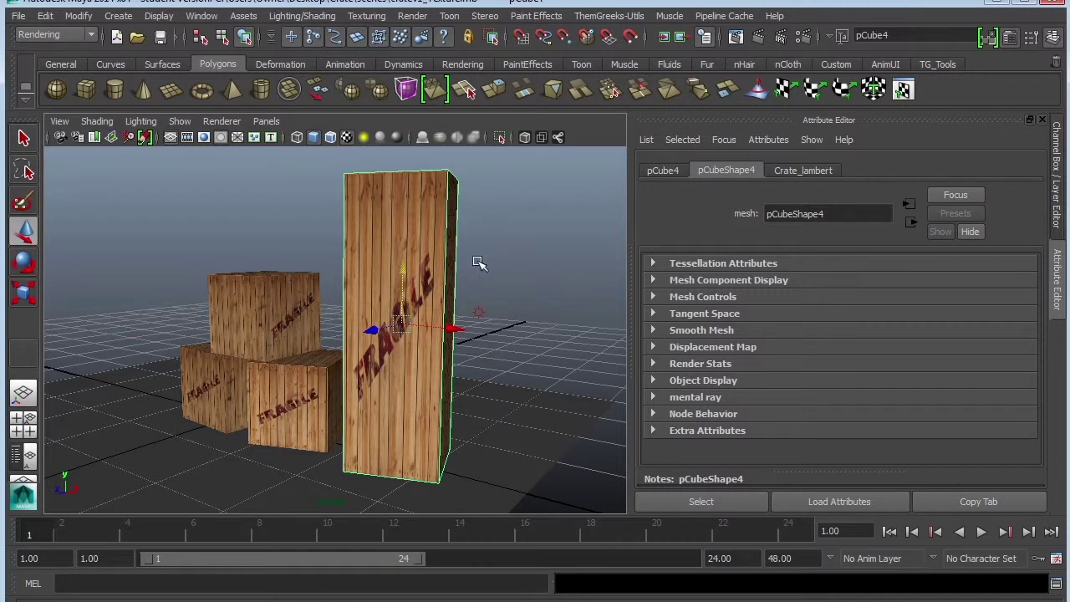
left_click(203, 16)
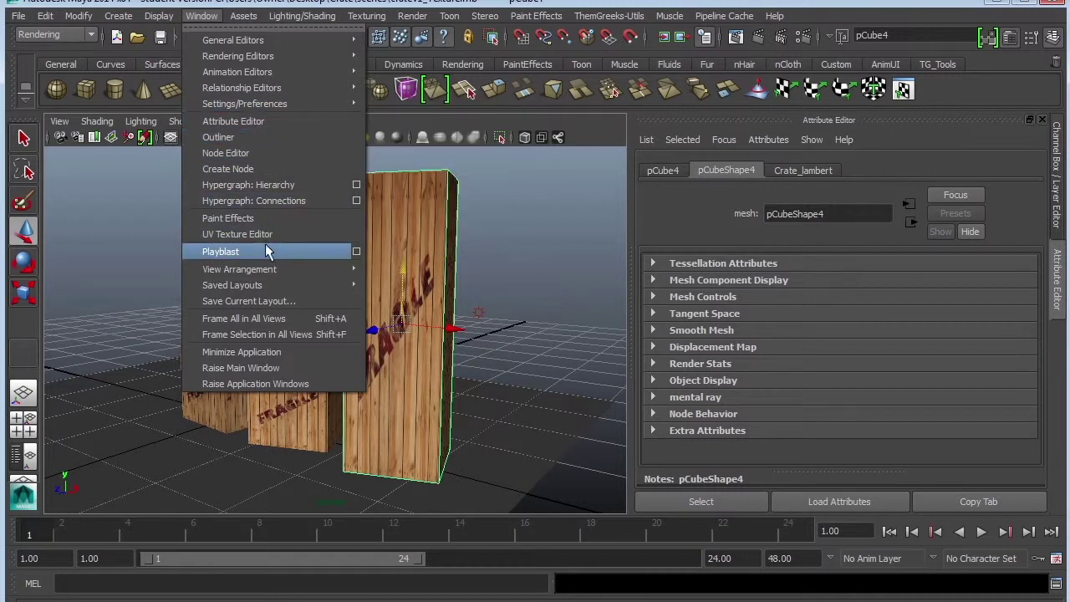
Step: Open the UV Texture Editor beside the view and show the tall pCube4 crate's UVs via a face selection
left_click(268, 235)
left_click_drag(667, 71, 771, 67)
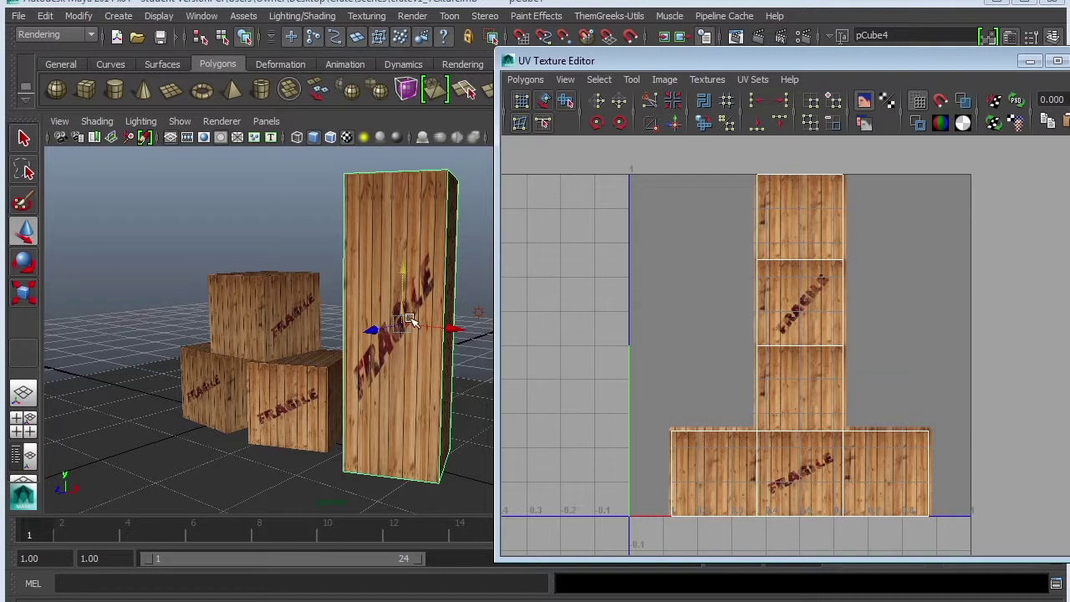
left_click(281, 315)
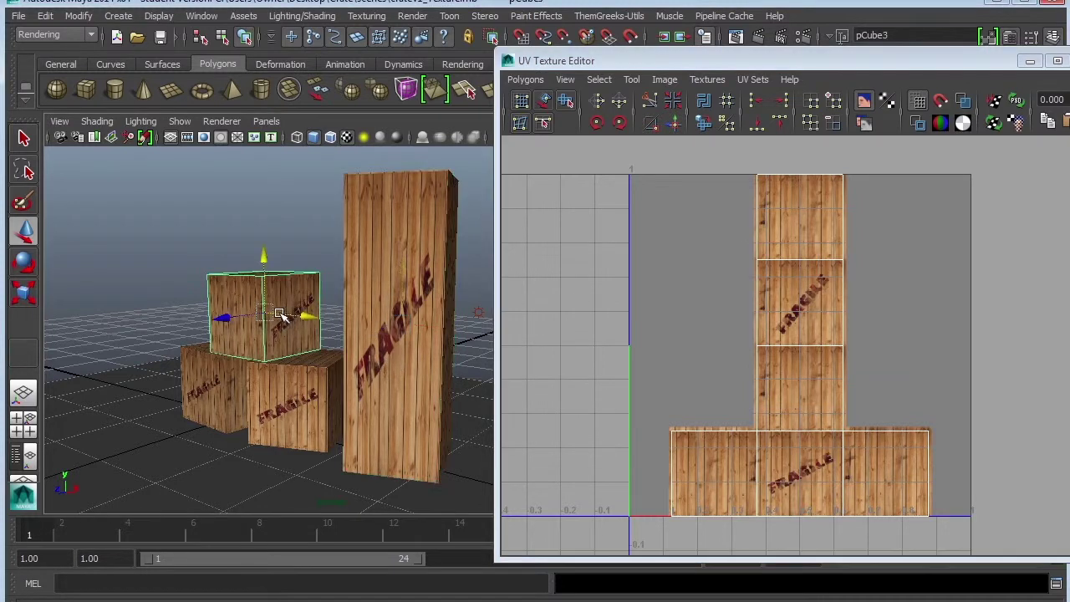
left_click(412, 280)
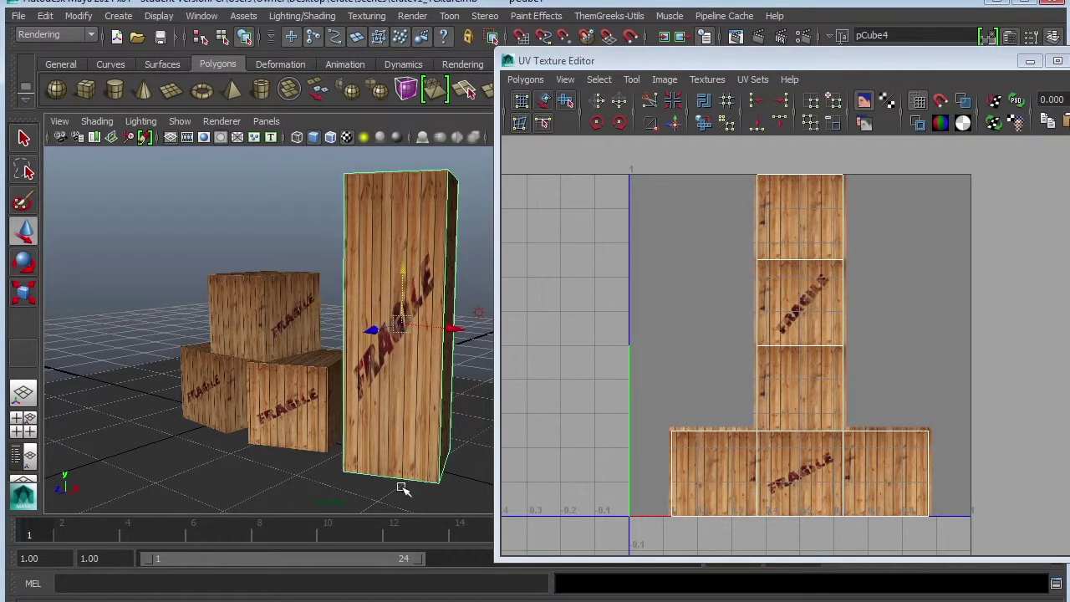
right_click(414, 239)
left_click(424, 277)
left_click(425, 264)
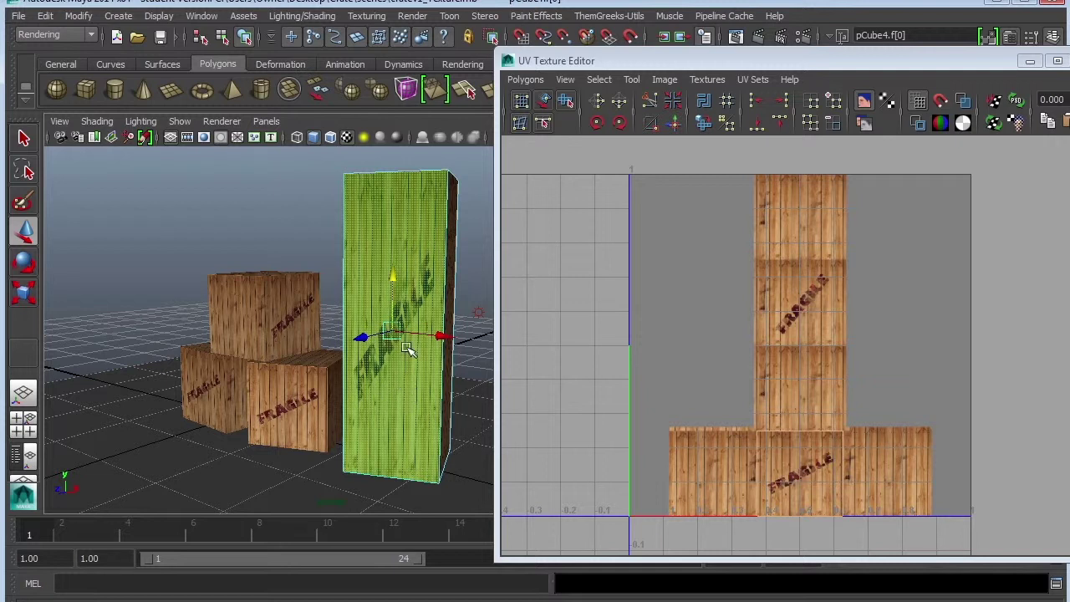
right_click(415, 257)
left_click(472, 235)
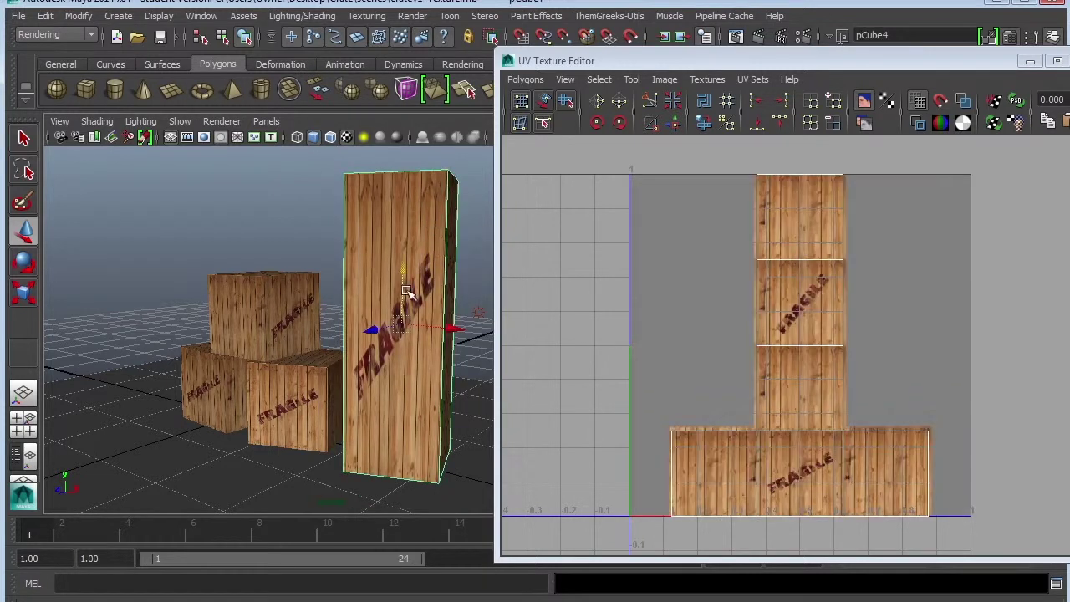